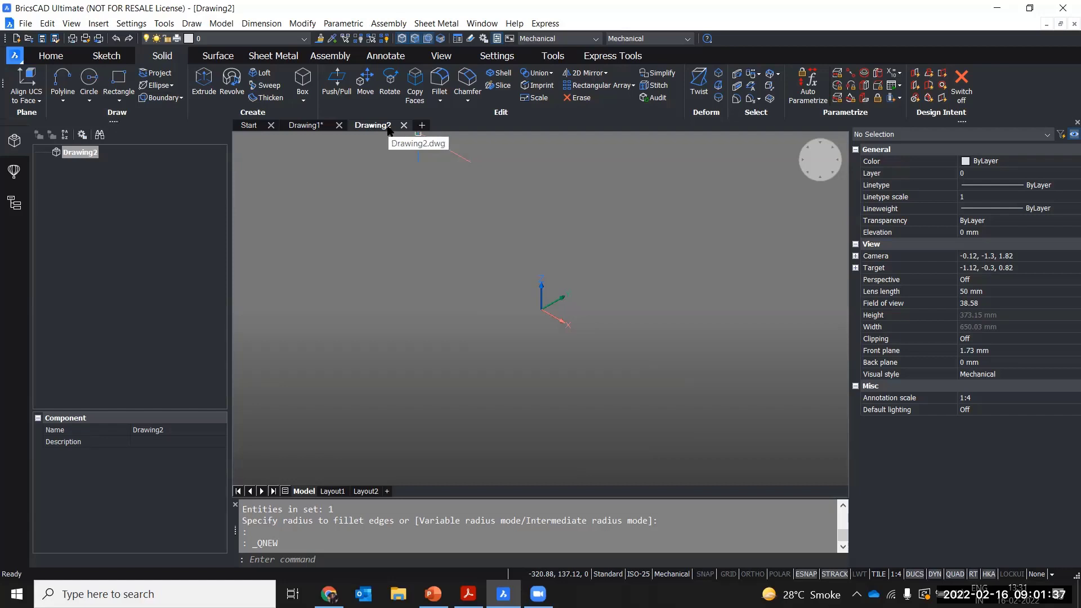
left_click(15, 56)
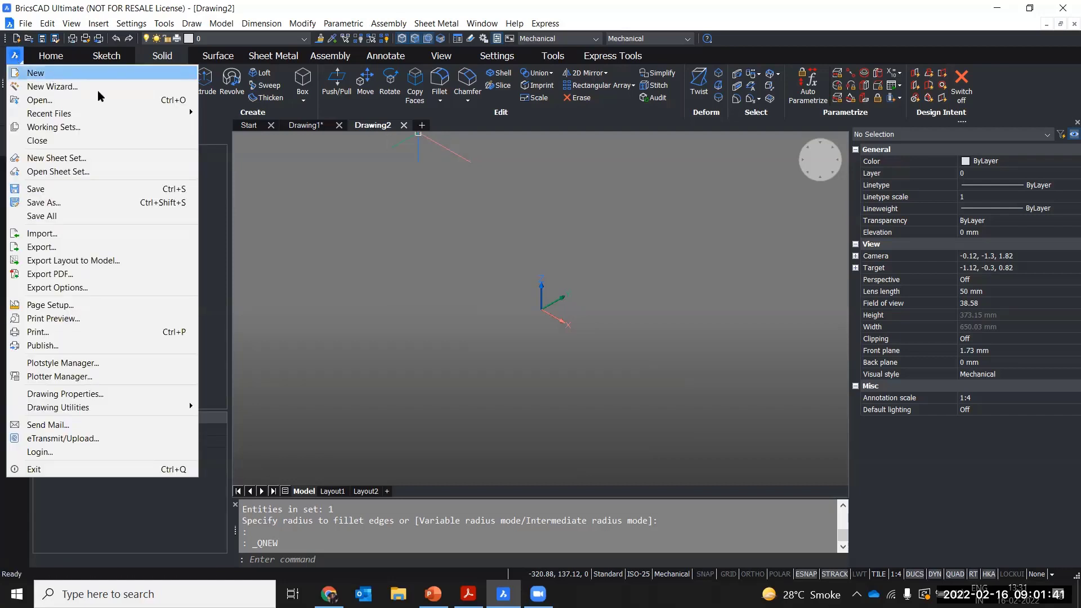
left_click(442, 307)
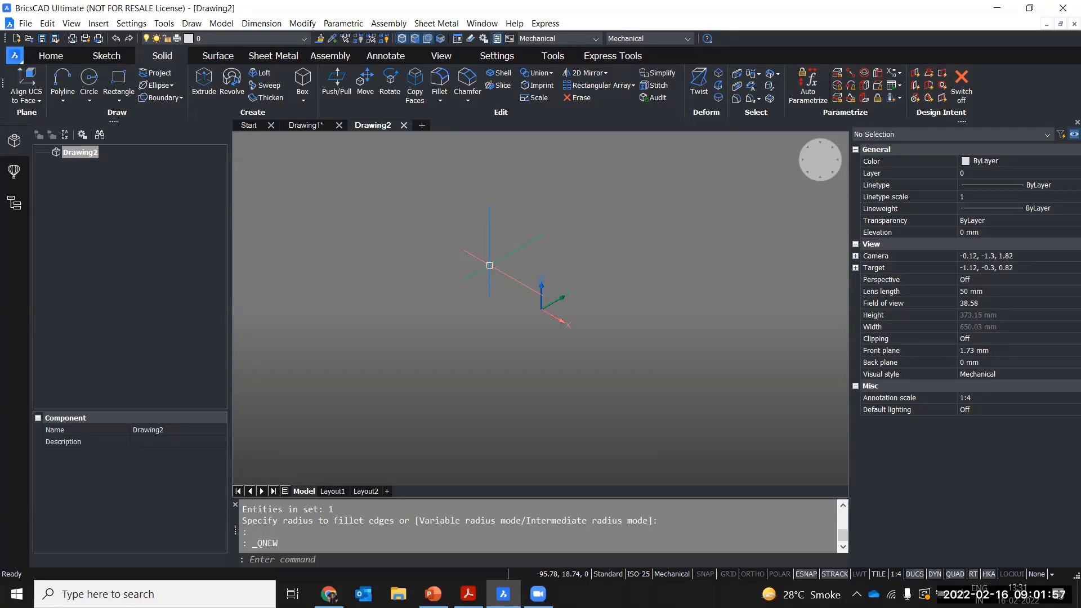
type("RECT")
key("Return")
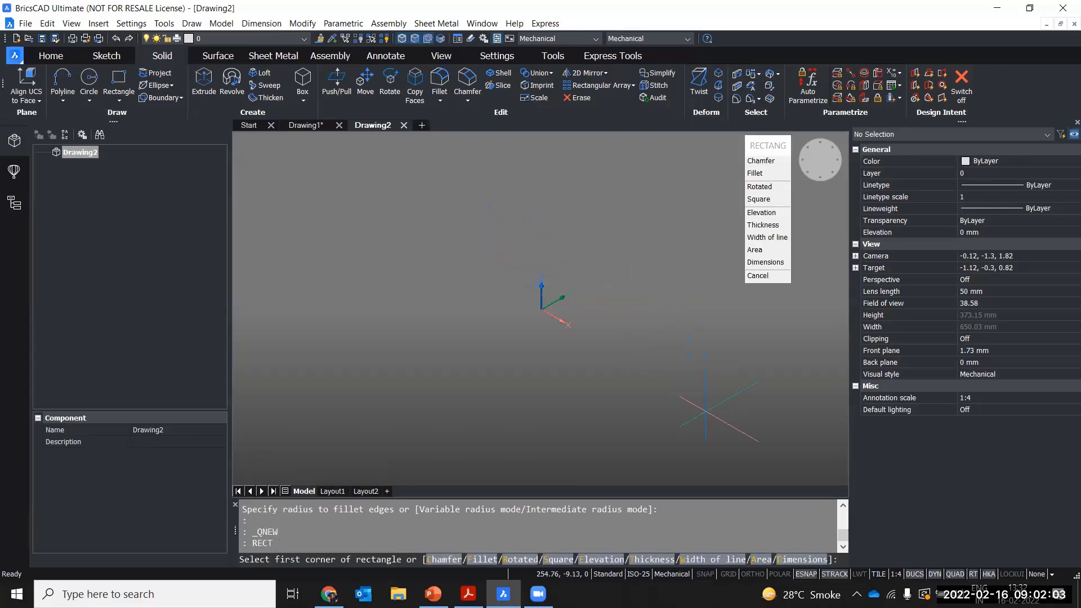
middle_click_drag(597, 274, 512, 326)
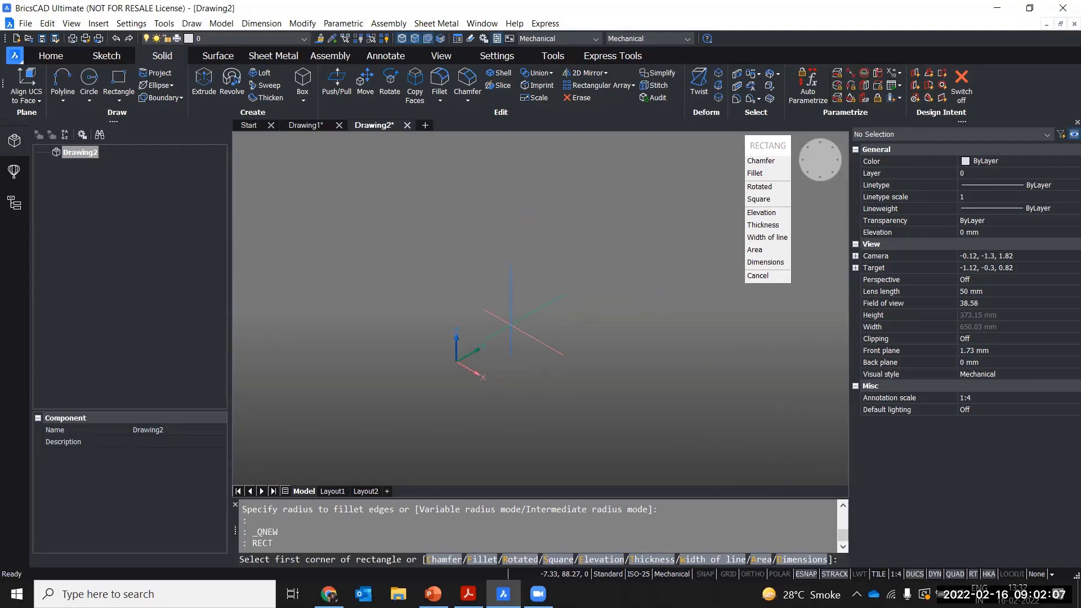
type("0,0")
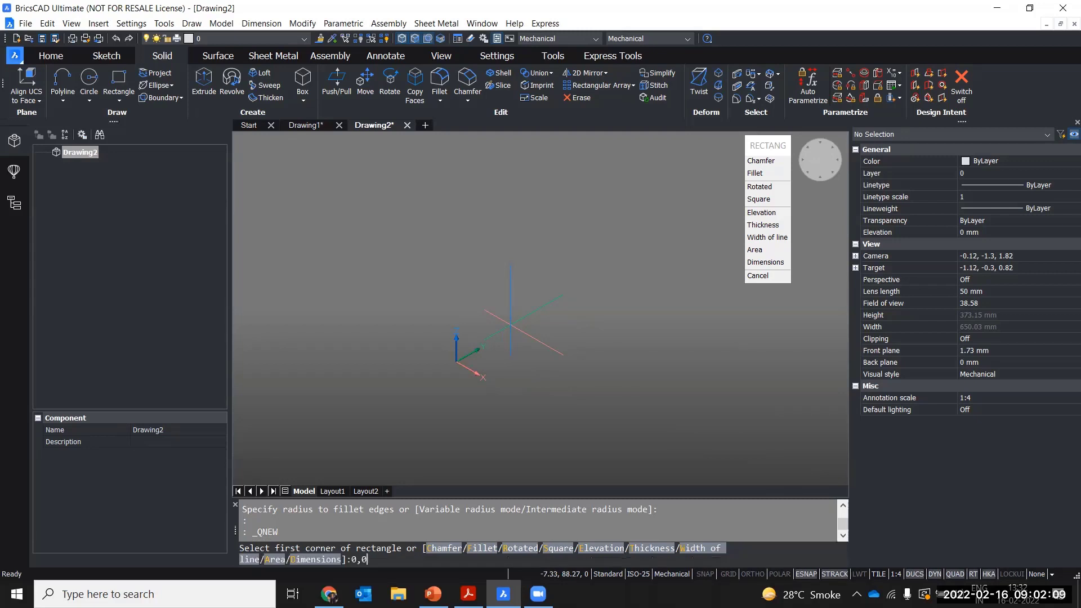
type(",0")
key("Return")
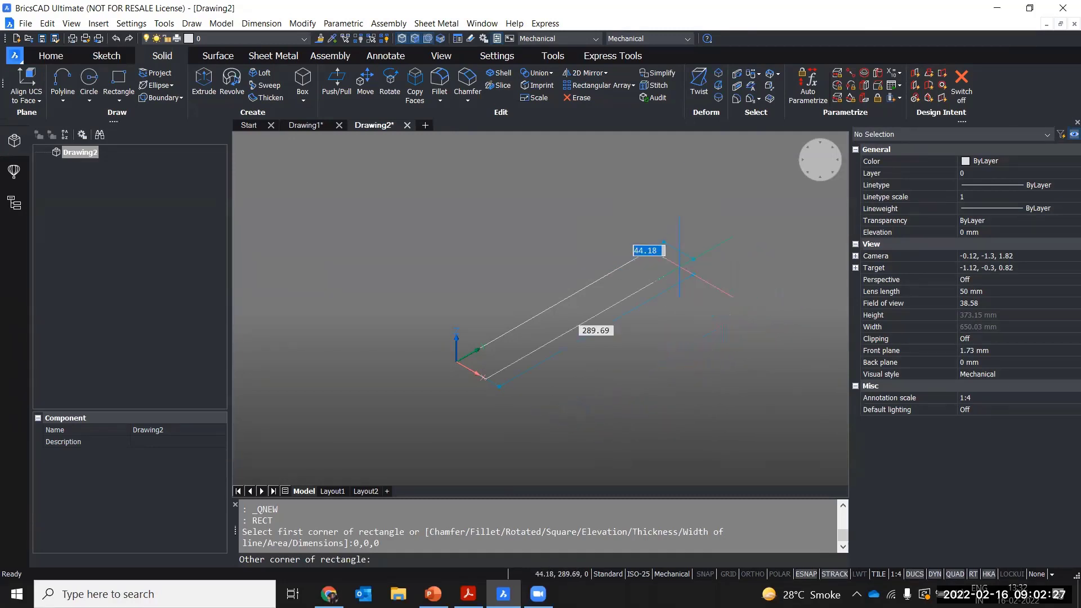
left_click(127, 103)
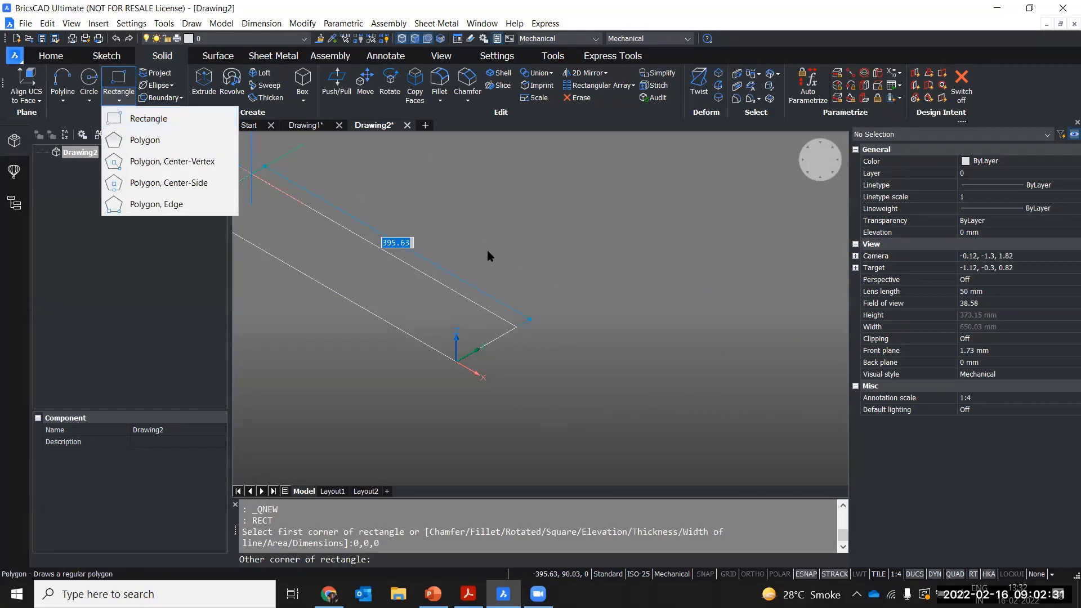
left_click(178, 260)
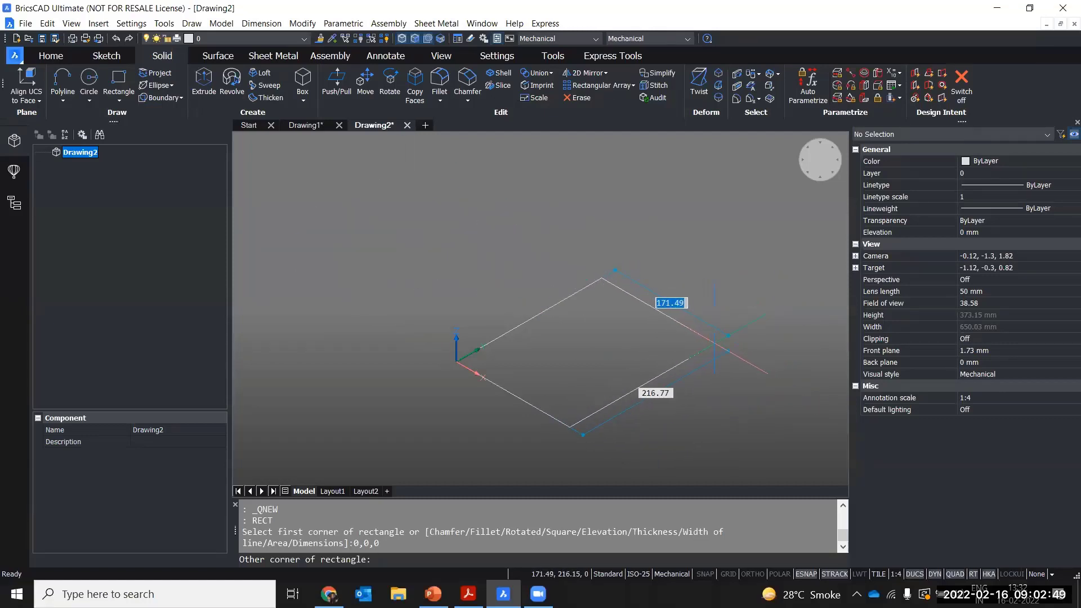
key("Escape")
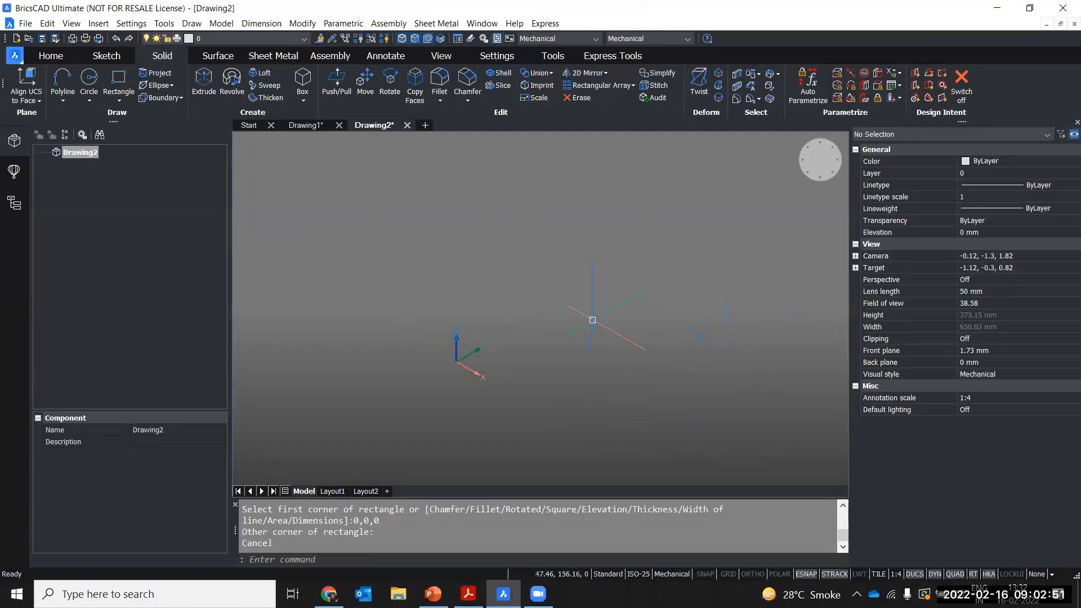
- Draw a rectangle from the origin 0,0,0, measuring 180 mm along X and 250 mm along Y
type("rect")
key("Return")
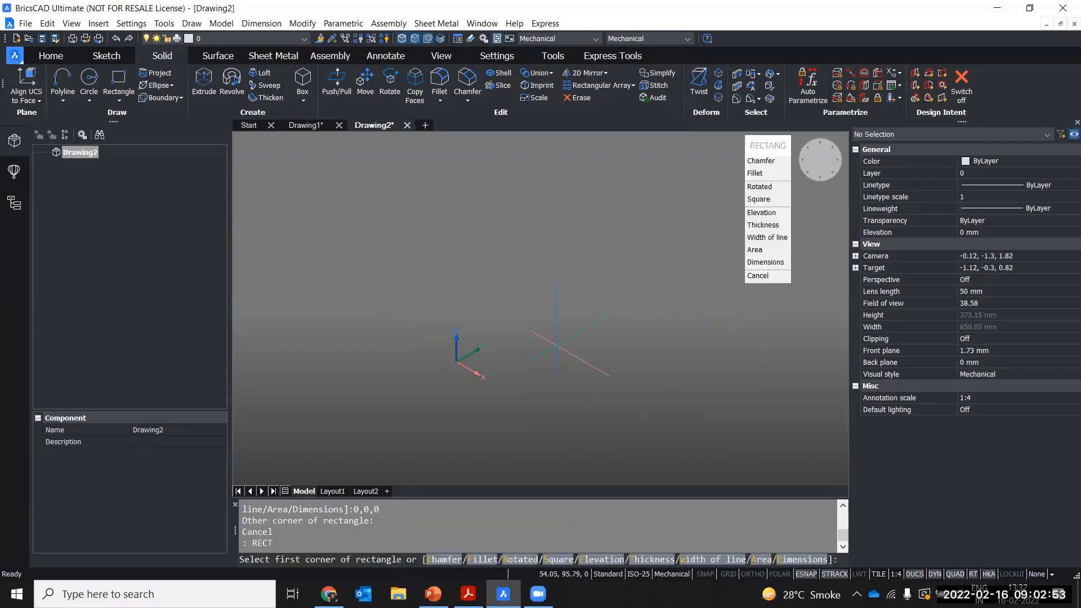
type("0,0,0")
key("Return")
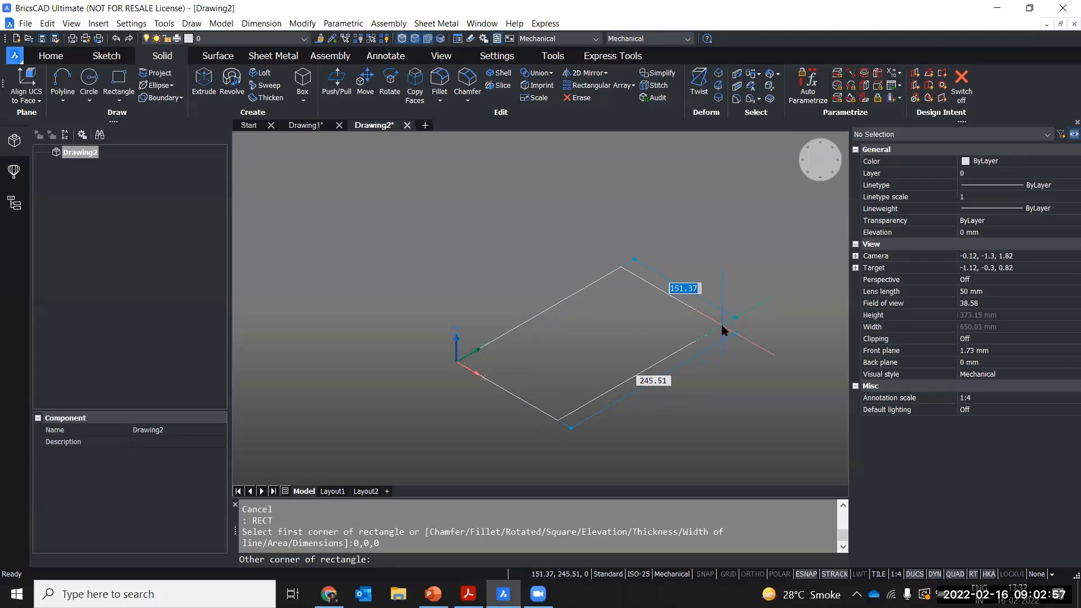
type("180")
key("Tab")
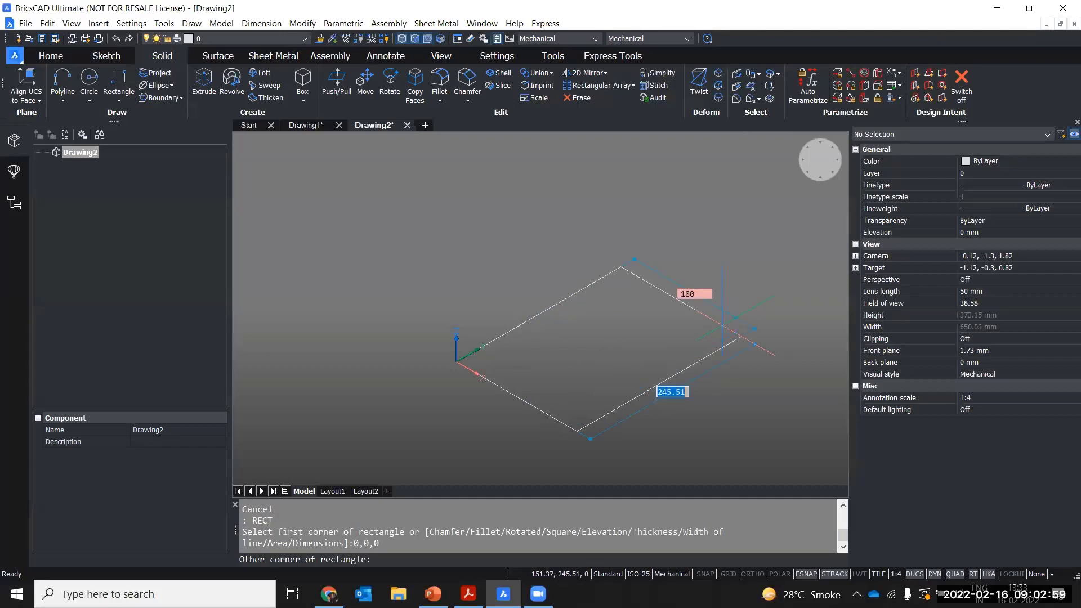
type("250")
key("Return")
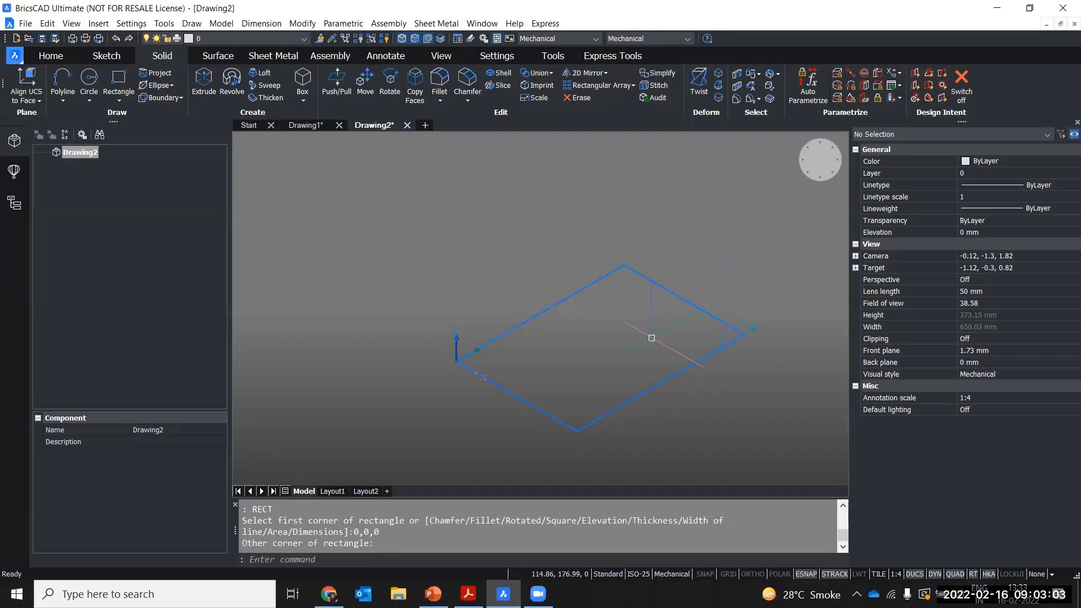
middle_click_drag(564, 369, 522, 350)
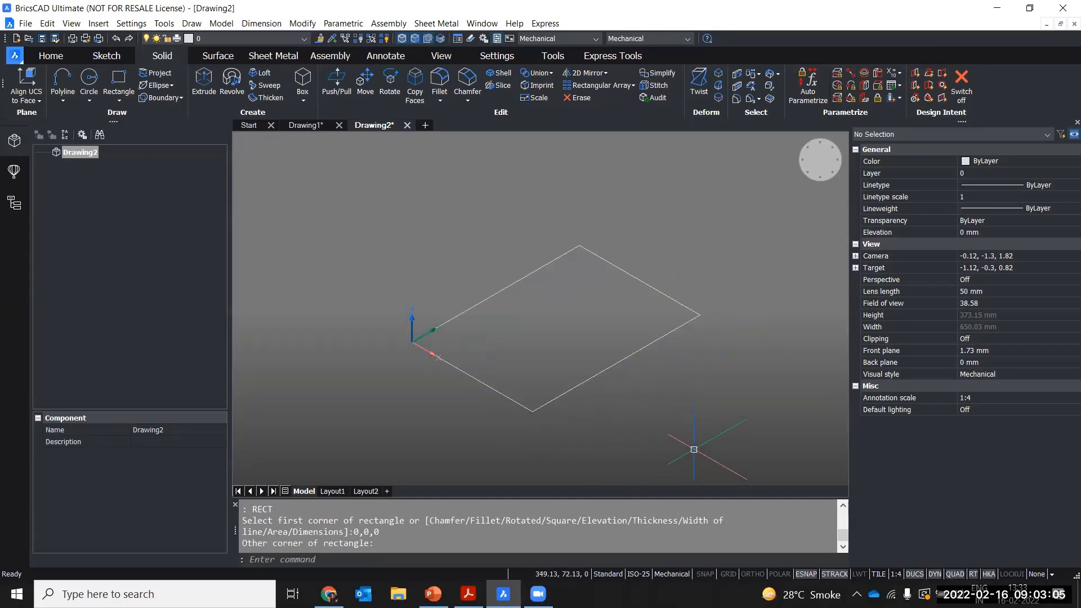
mouse_move(708, 414)
middle_mouse_down()
mouse_move(692, 420)
mouse_move(697, 401)
middle_mouse_up()
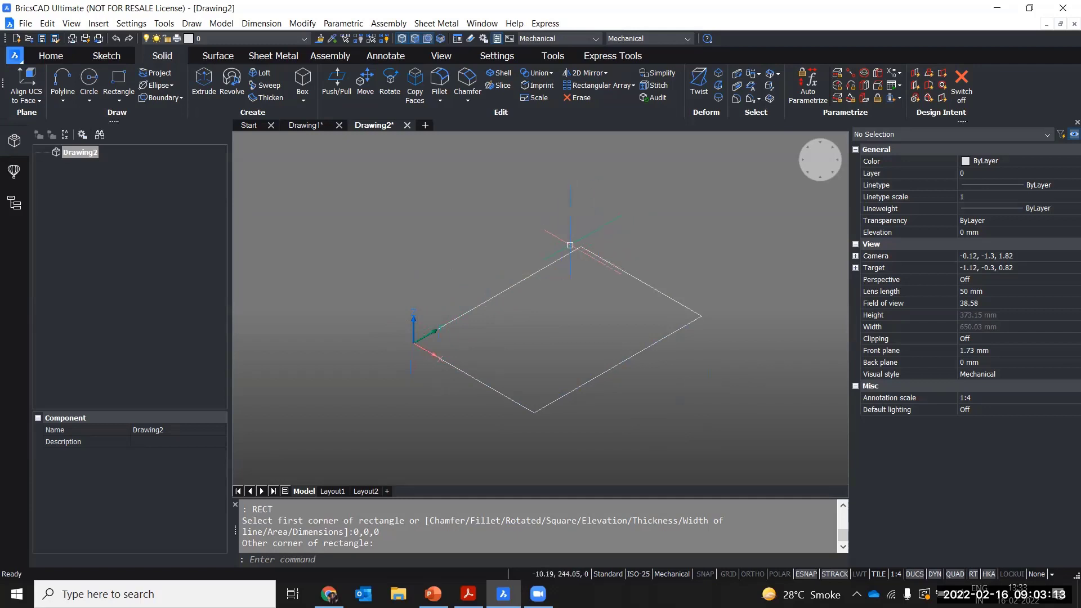
scroll(525, 254, "up", 1)
scroll(524, 254, "down", 1)
middle_click_drag(527, 259, 541, 259)
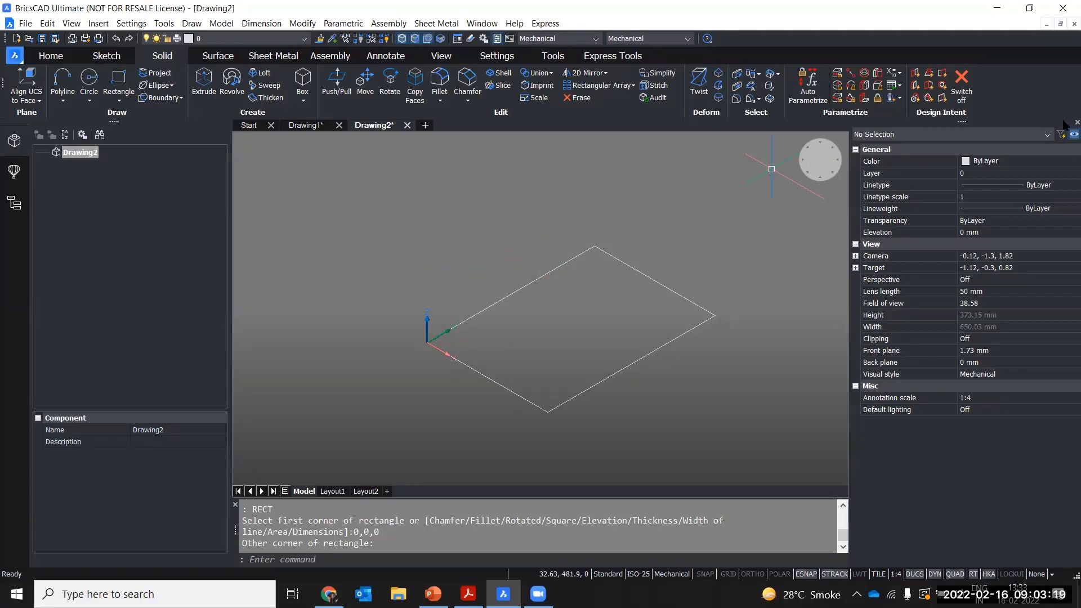
middle_click_drag(551, 323, 545, 343)
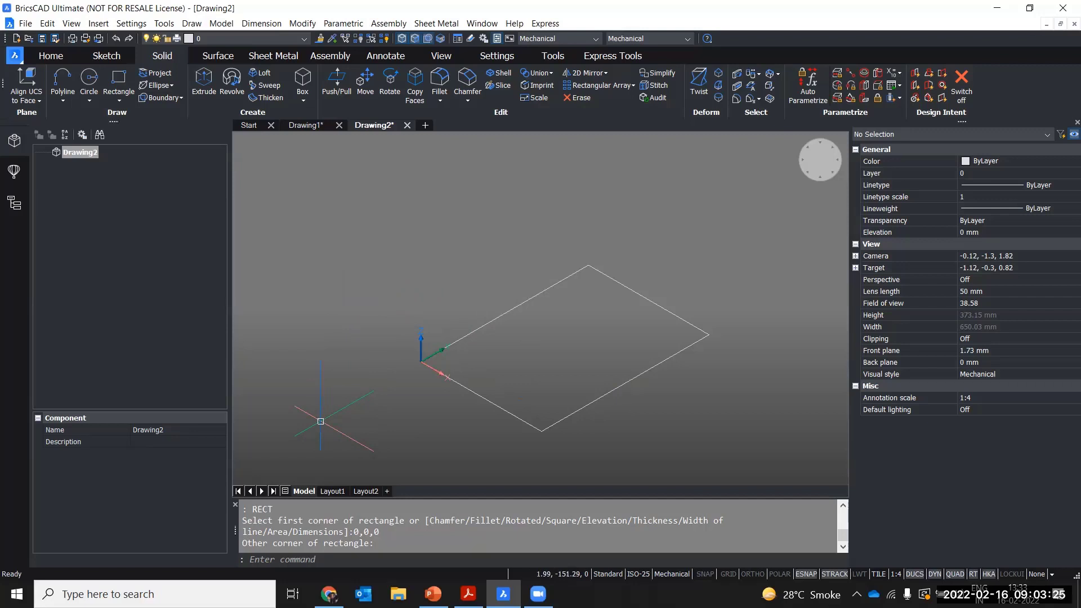
- Fillet the rectangle's corner at the origin with a radius of 20 mm
type("FILLET")
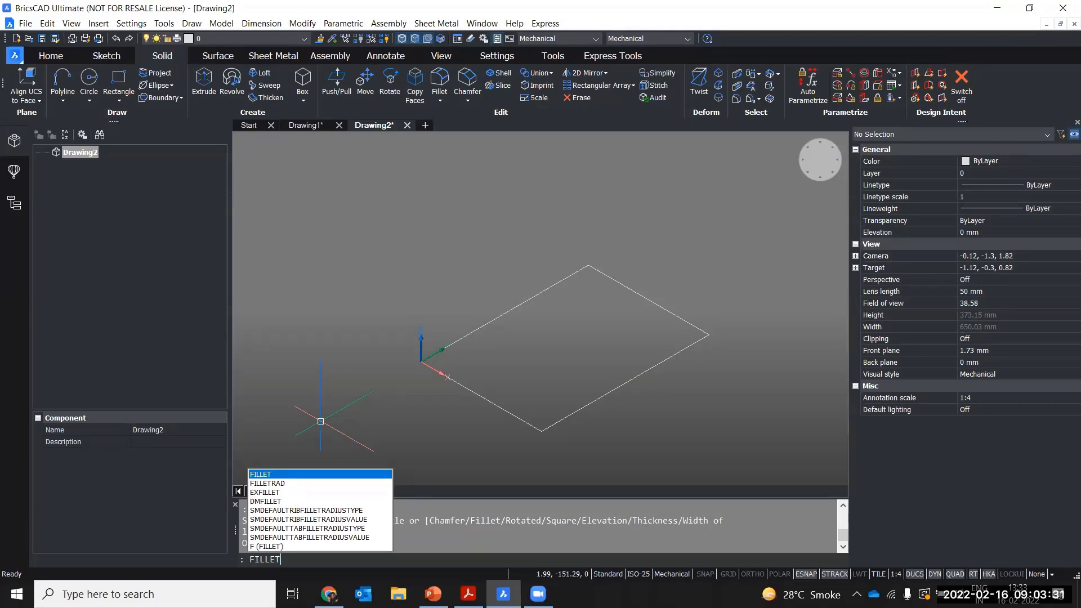
key("Return")
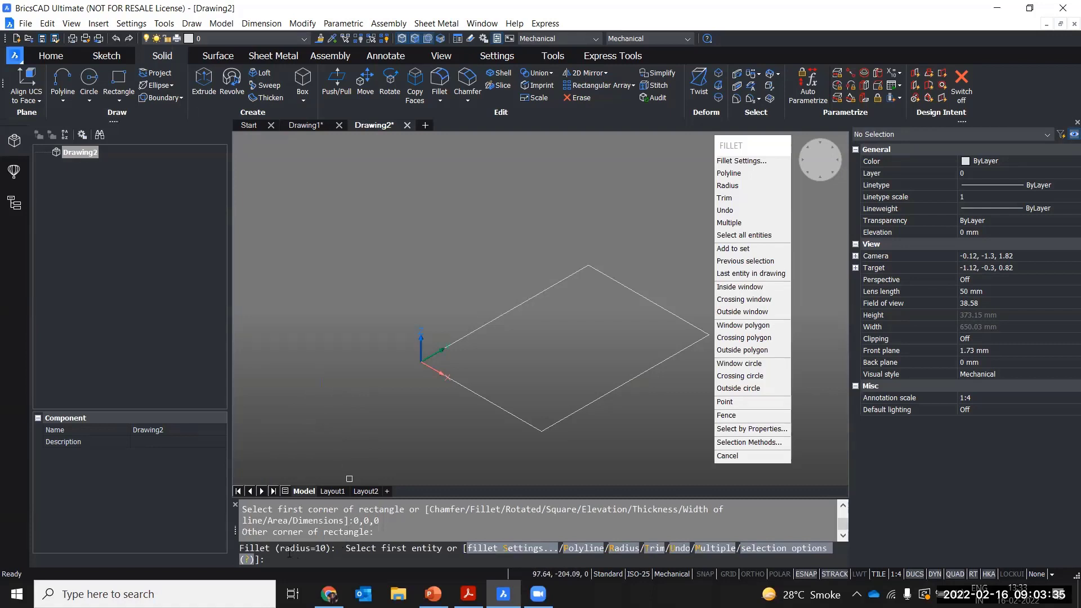
left_click_drag(280, 553, 326, 552)
left_click(620, 555)
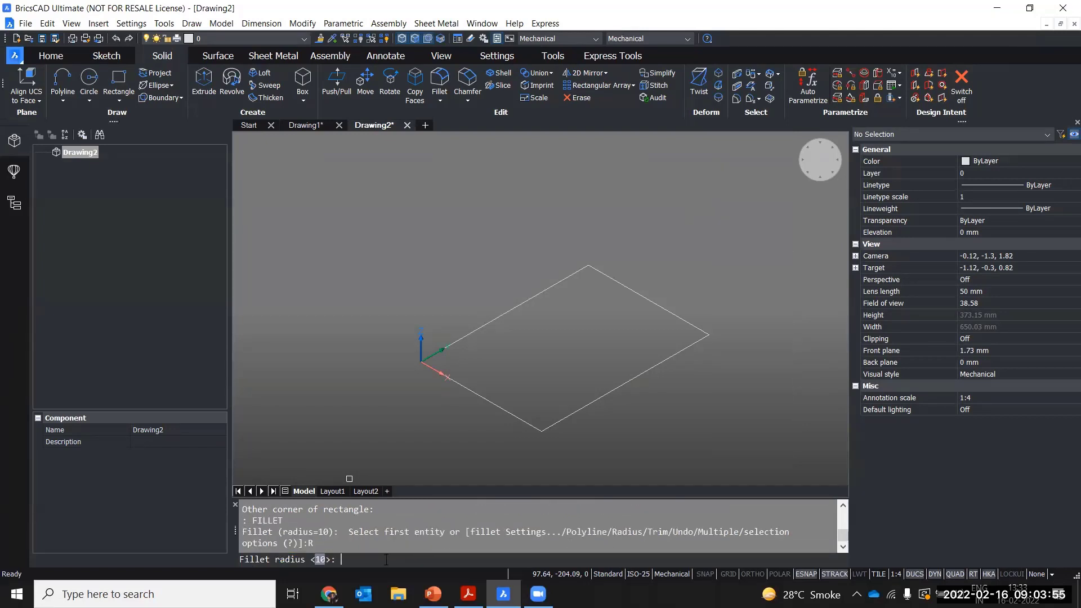
type("20")
key("Return")
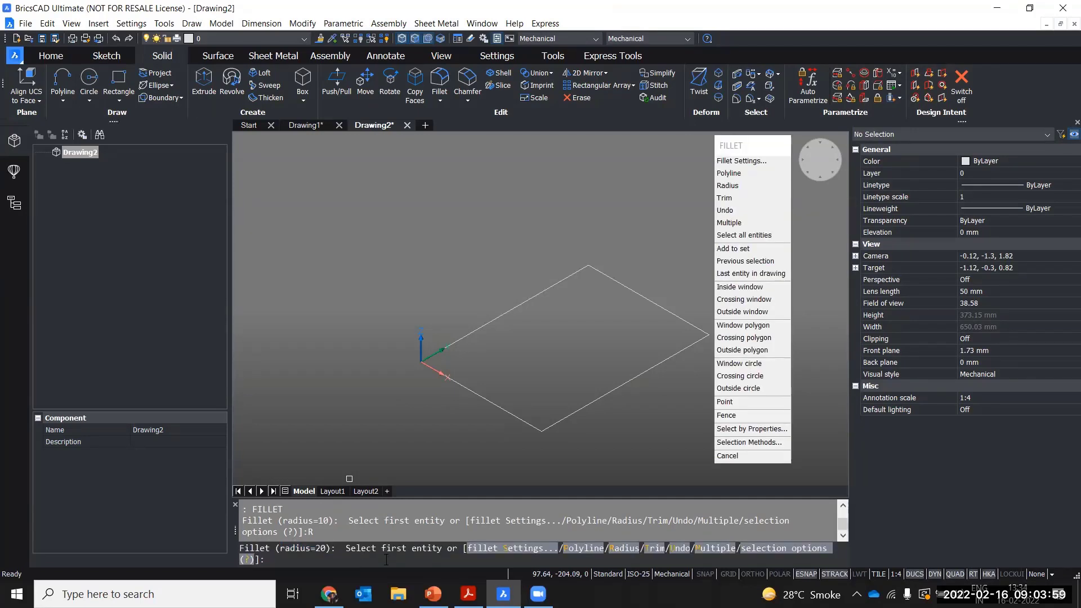
left_click_drag(278, 547, 327, 548)
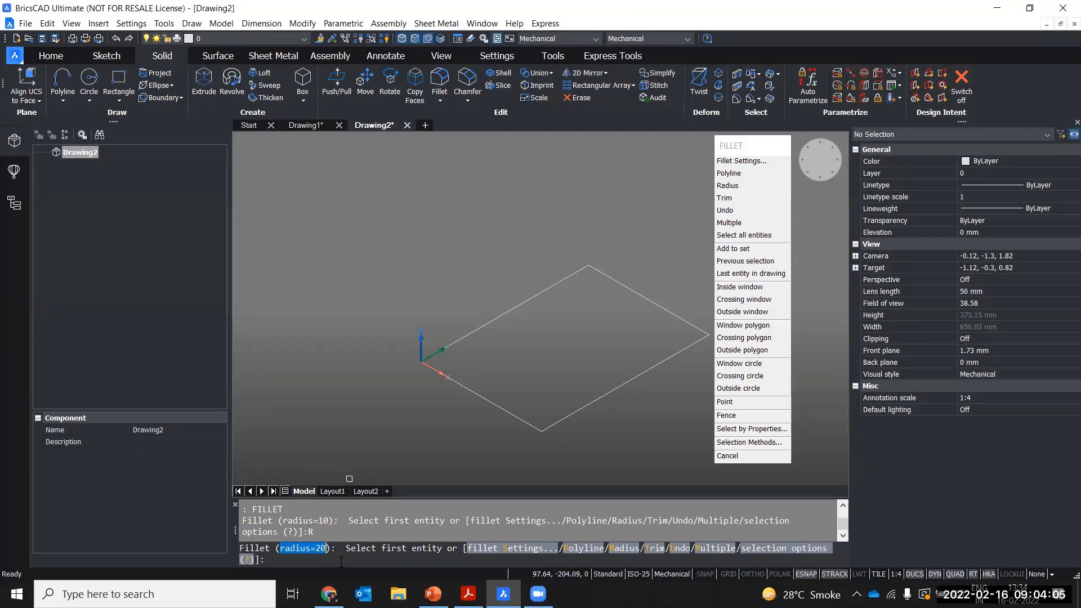
left_click(371, 553)
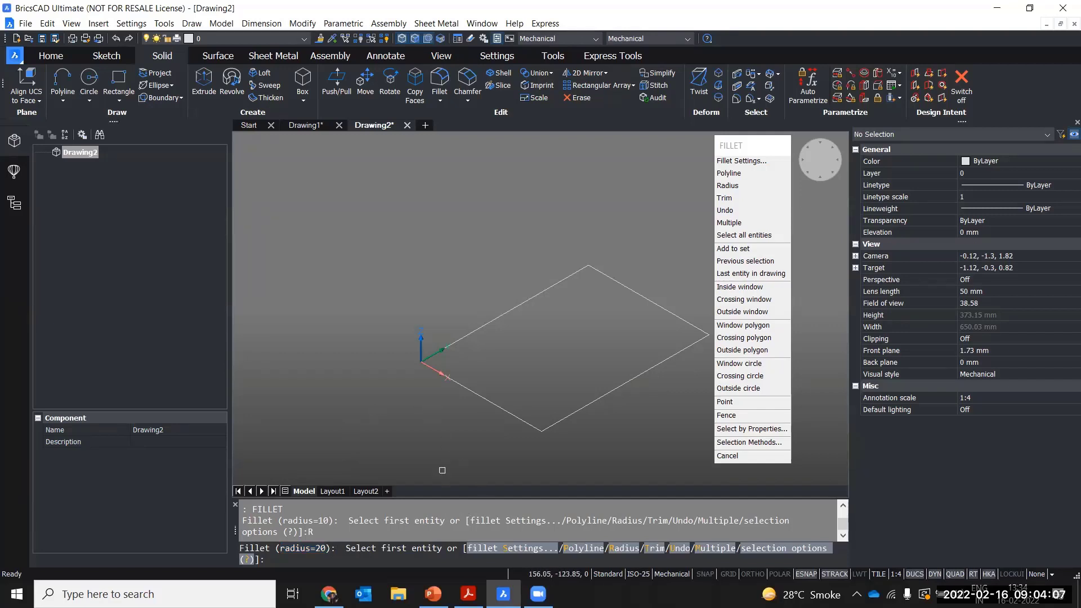
scroll(443, 406, "up", 3)
middle_click_drag(425, 385, 327, 412)
scroll(327, 412, "down", 3)
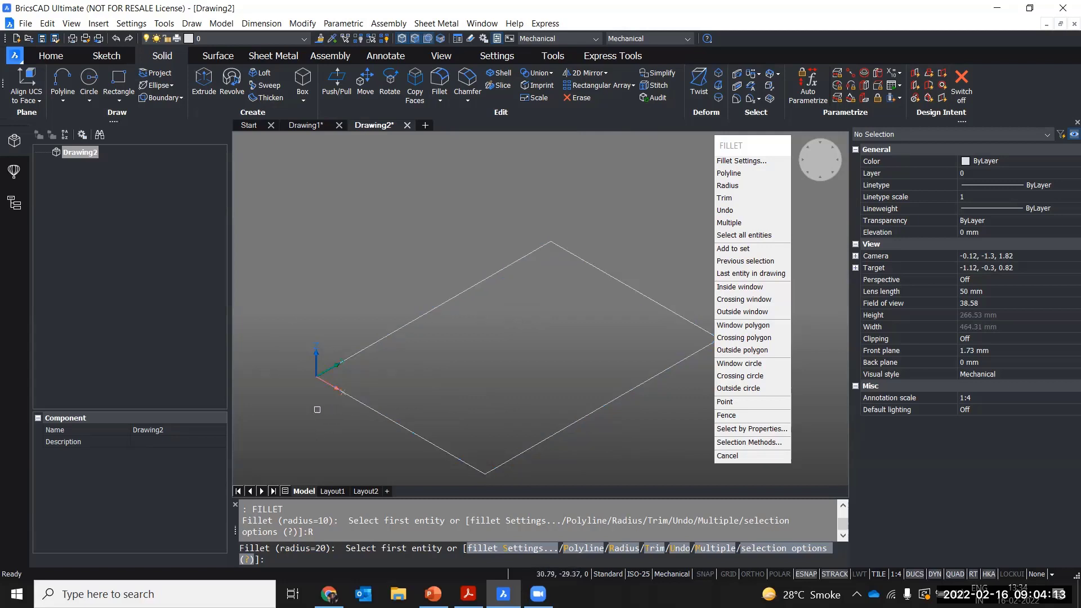
mouse_move(318, 409)
middle_mouse_down()
mouse_move(302, 386)
mouse_move(301, 402)
middle_mouse_up()
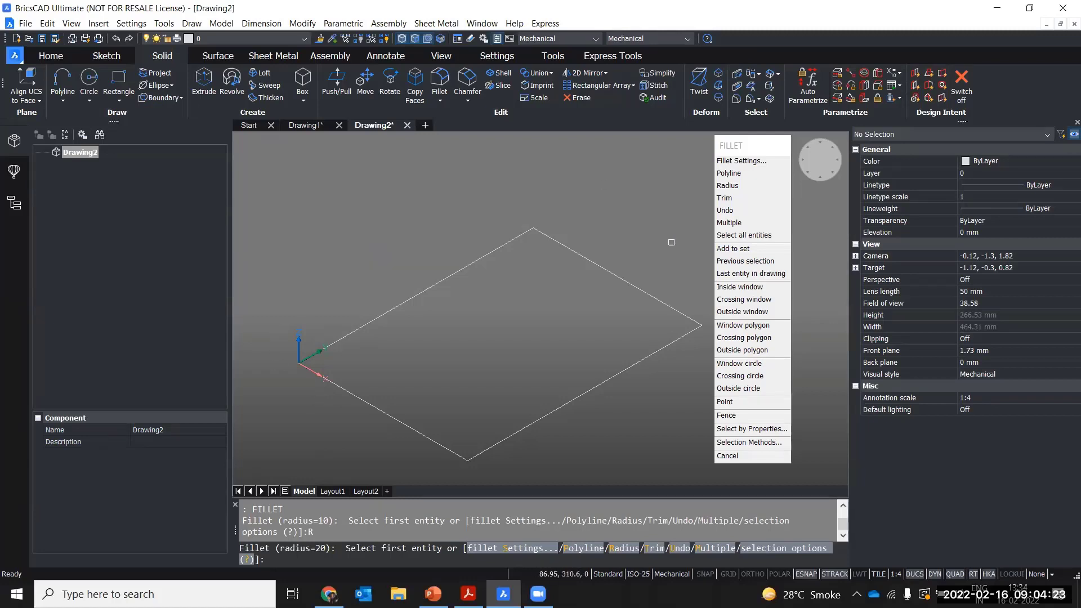
left_click(342, 386)
left_click(359, 326)
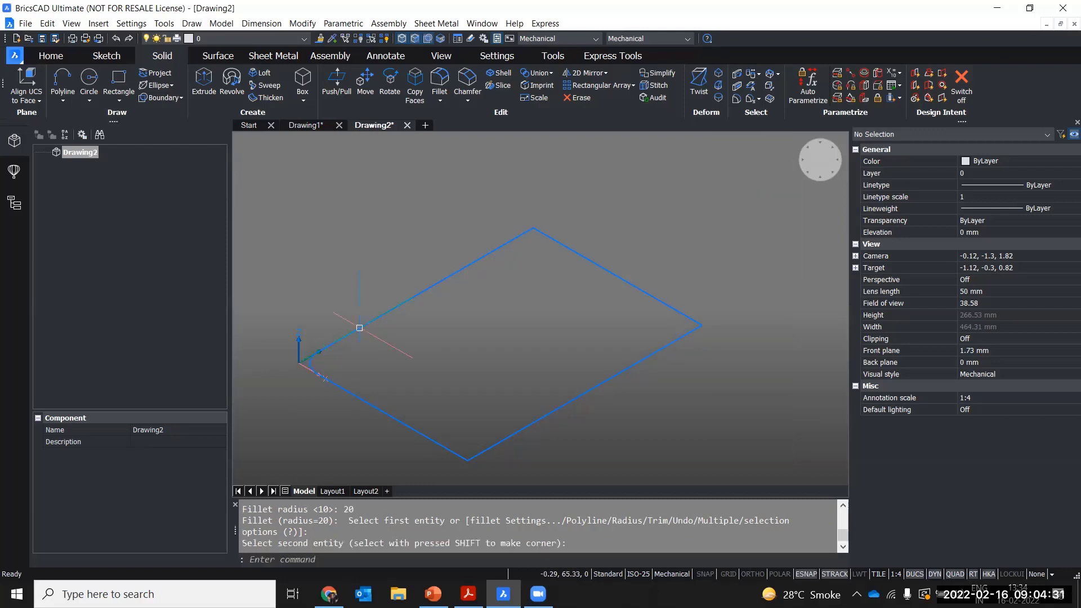
- Fillet the rectangle's corner at the far end of its Y-axis edge, using the 20 mm radius
scroll(289, 364, "up", 6)
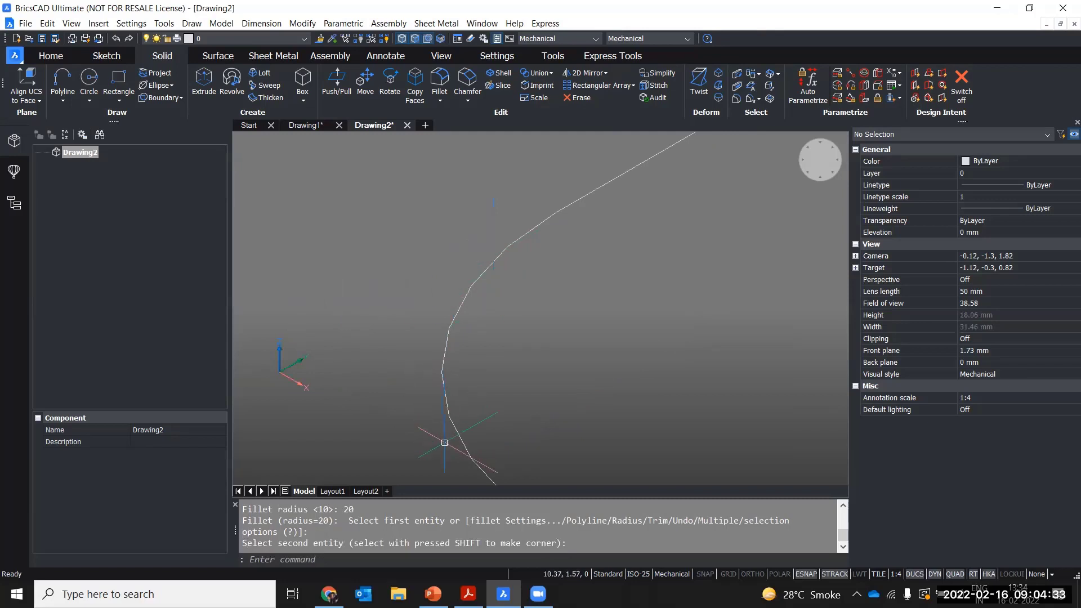
scroll(430, 379, "down", 4)
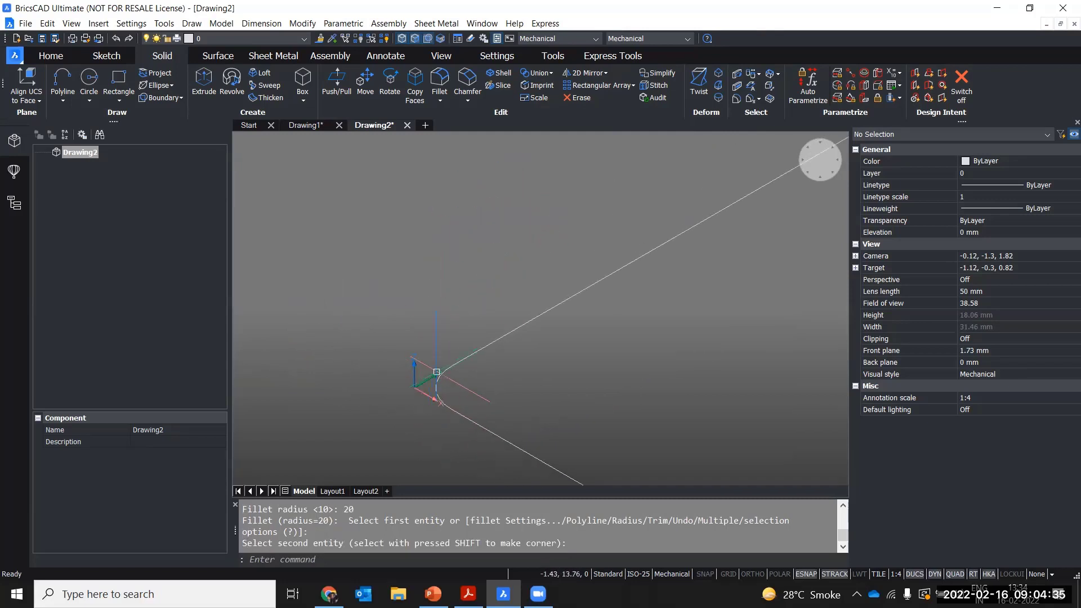
scroll(434, 374, "down", 4)
middle_click_drag(565, 265, 473, 242)
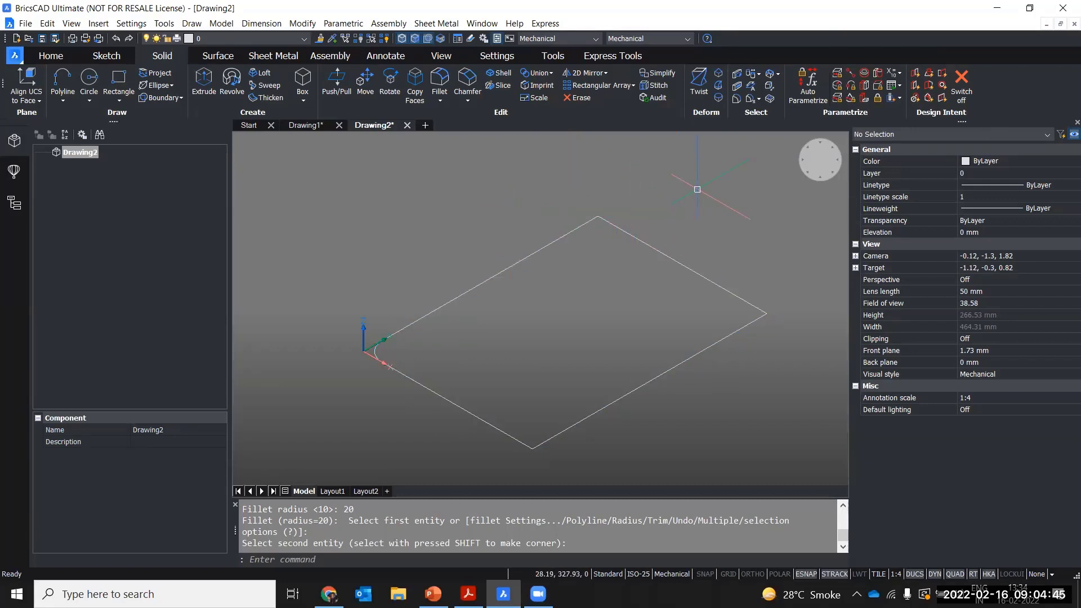
middle_click_drag(667, 213, 682, 210)
right_click(680, 206)
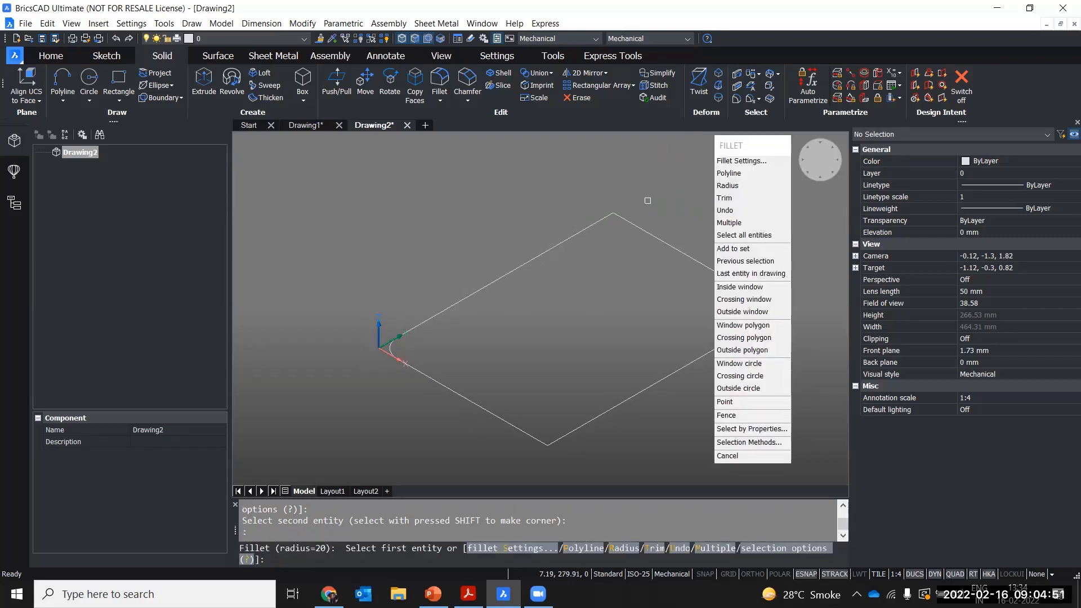
middle_click_drag(631, 198, 541, 198)
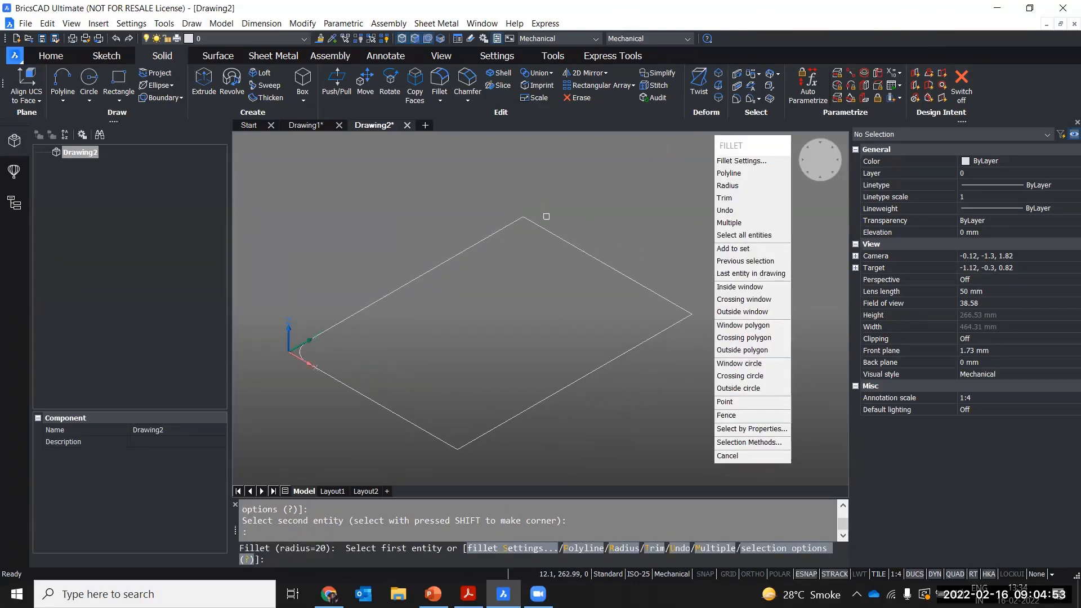
left_click(542, 227)
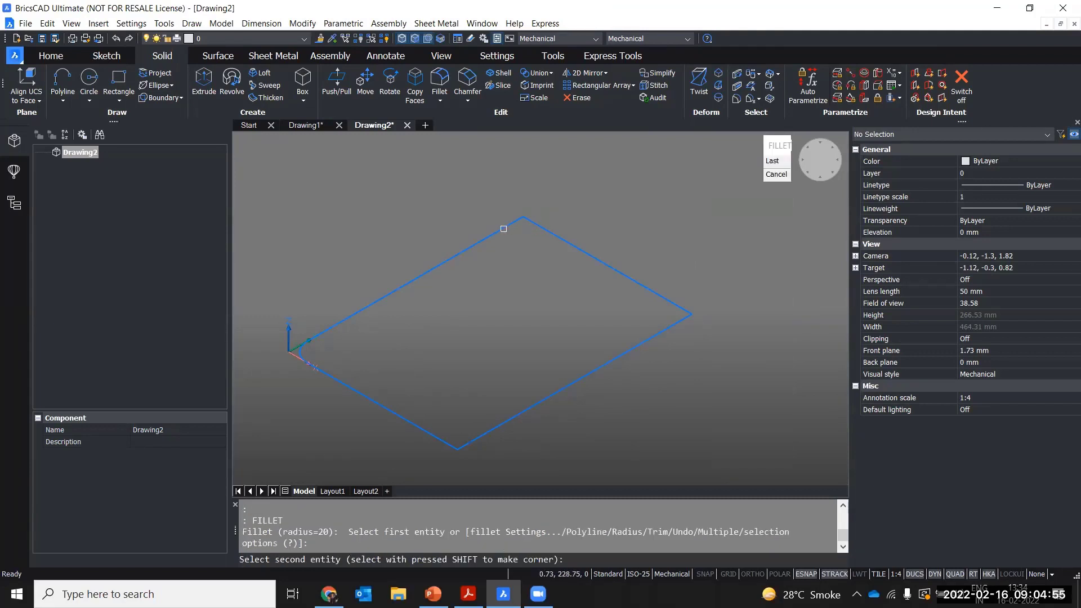
left_click(503, 228)
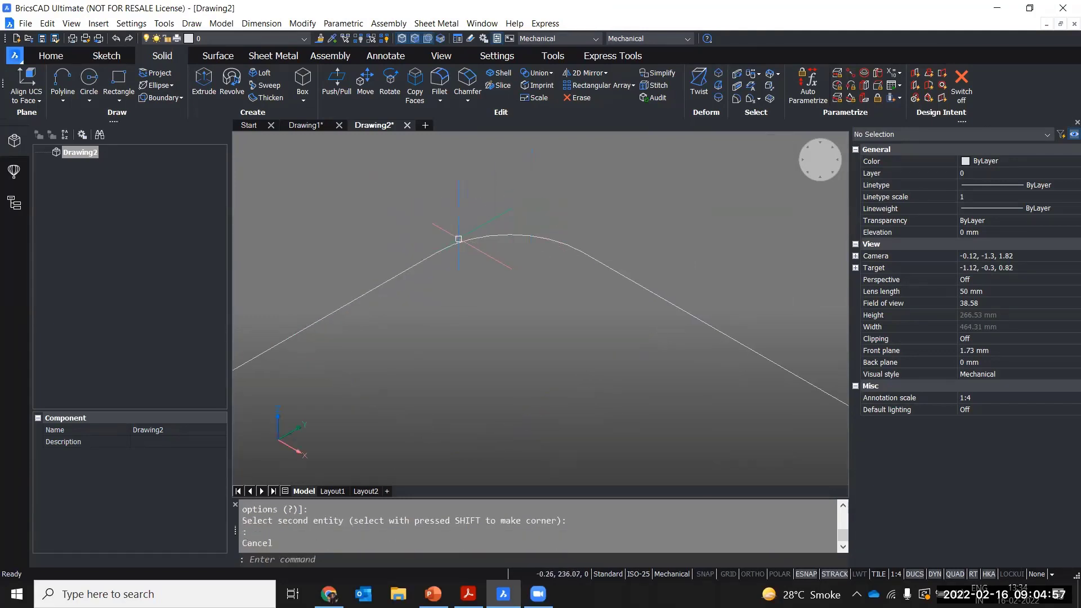
scroll(577, 248, "down", 2)
scroll(577, 247, "down", 2)
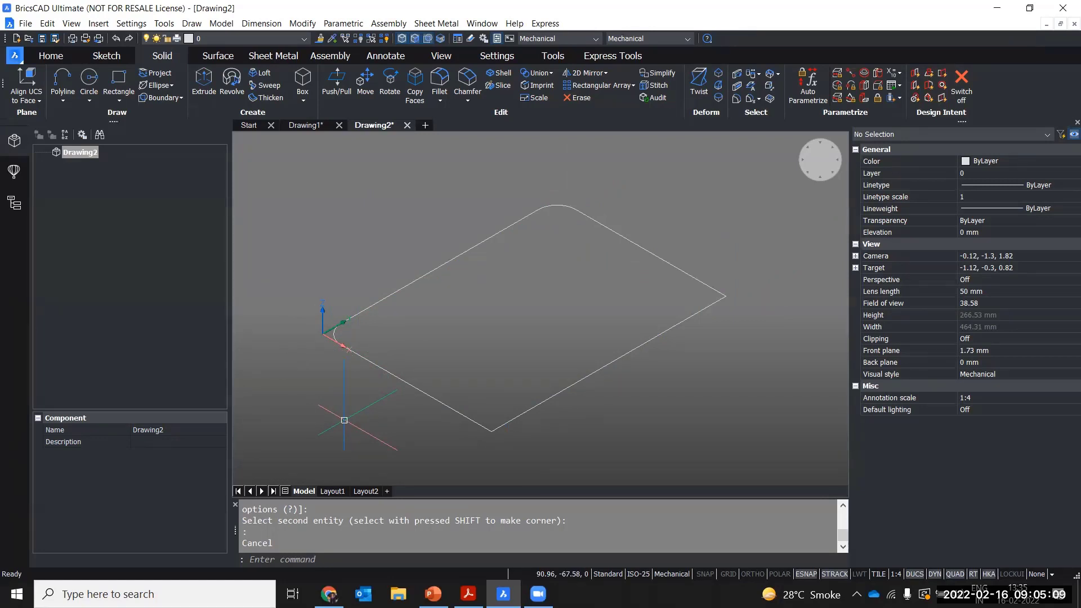
middle_click_drag(344, 420, 398, 441)
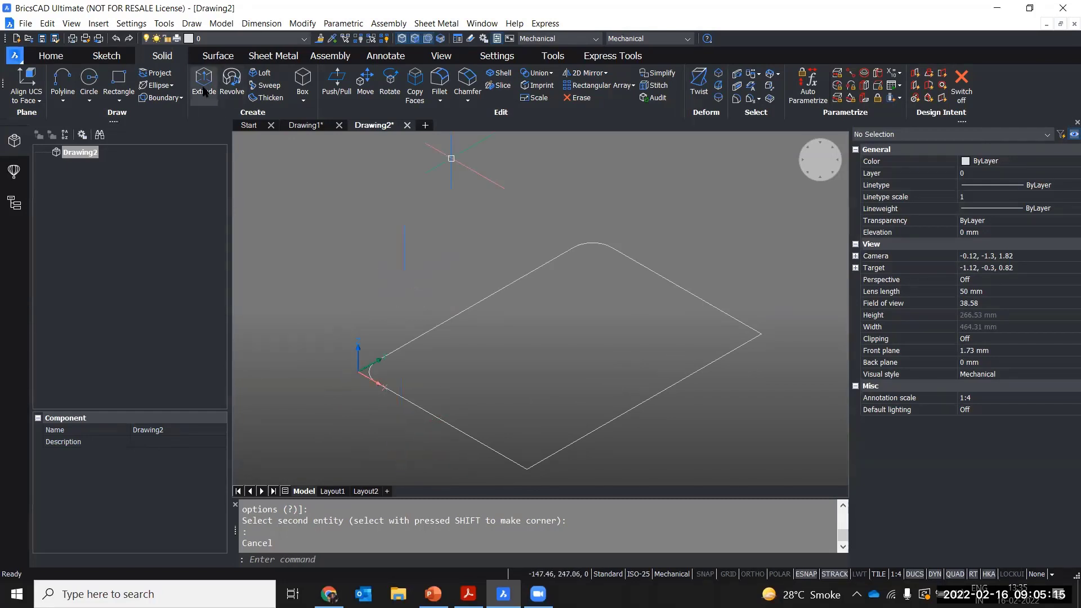
- Create a region from the filleted 180 by 250 mm rectangle
left_click(215, 57)
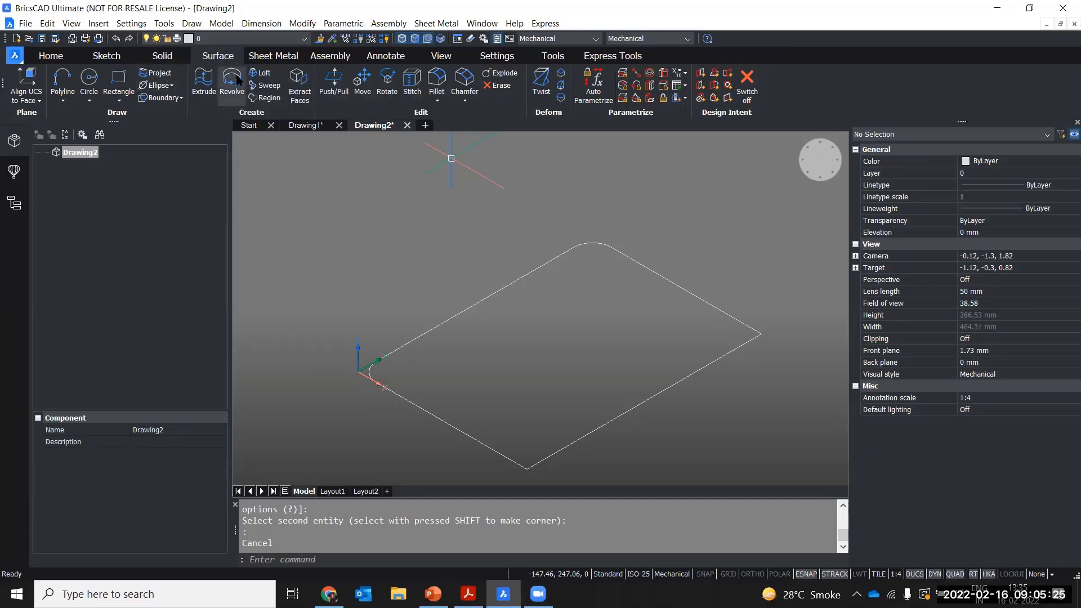
left_click(271, 103)
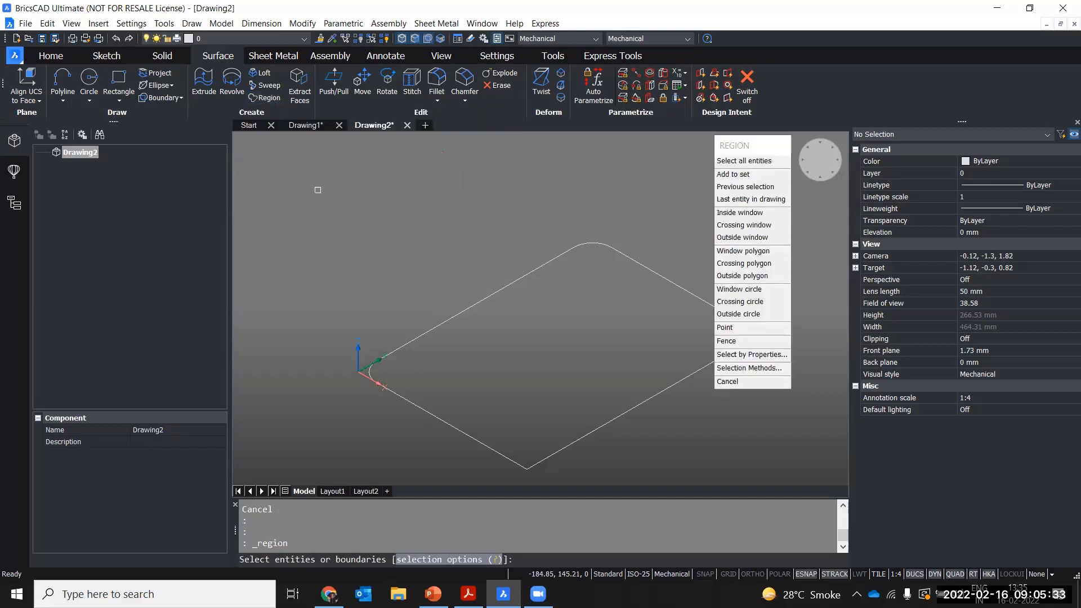
scroll(457, 237, "down", 2)
middle_click_drag(457, 237, 414, 244)
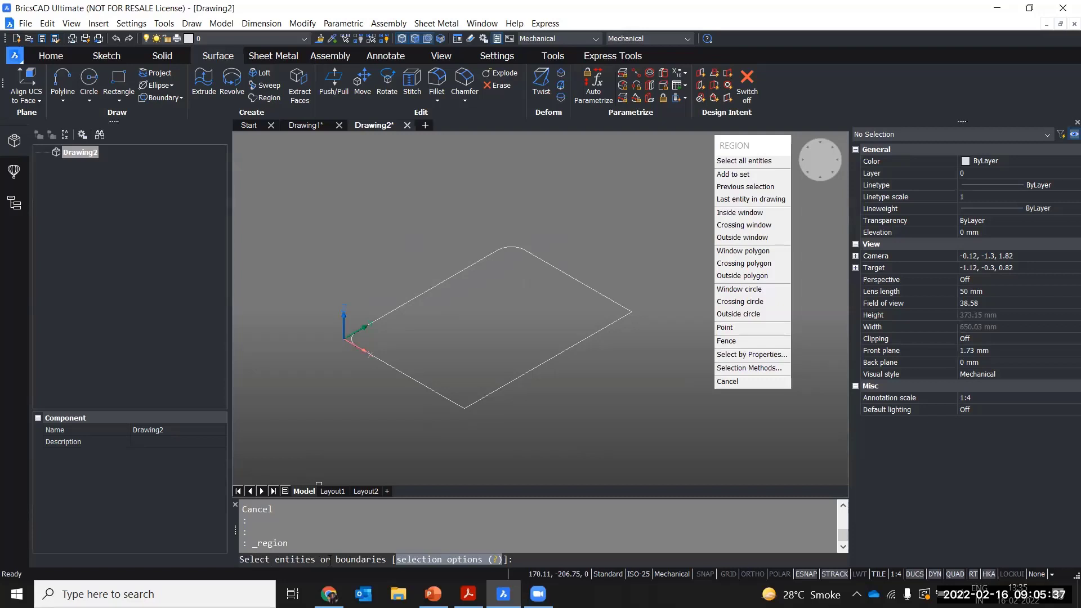
left_click(545, 361)
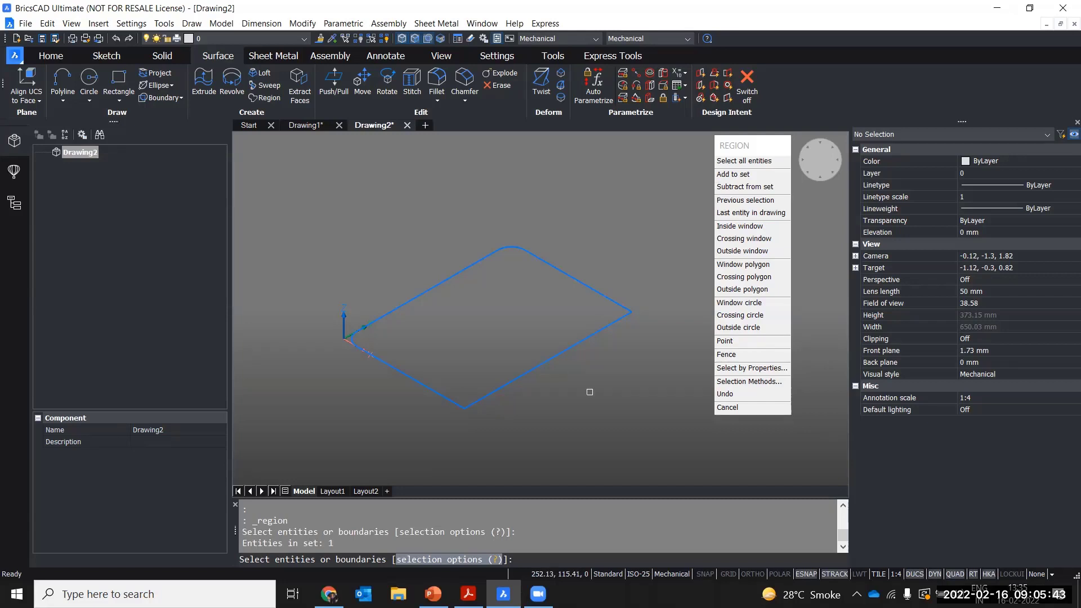
key("Return")
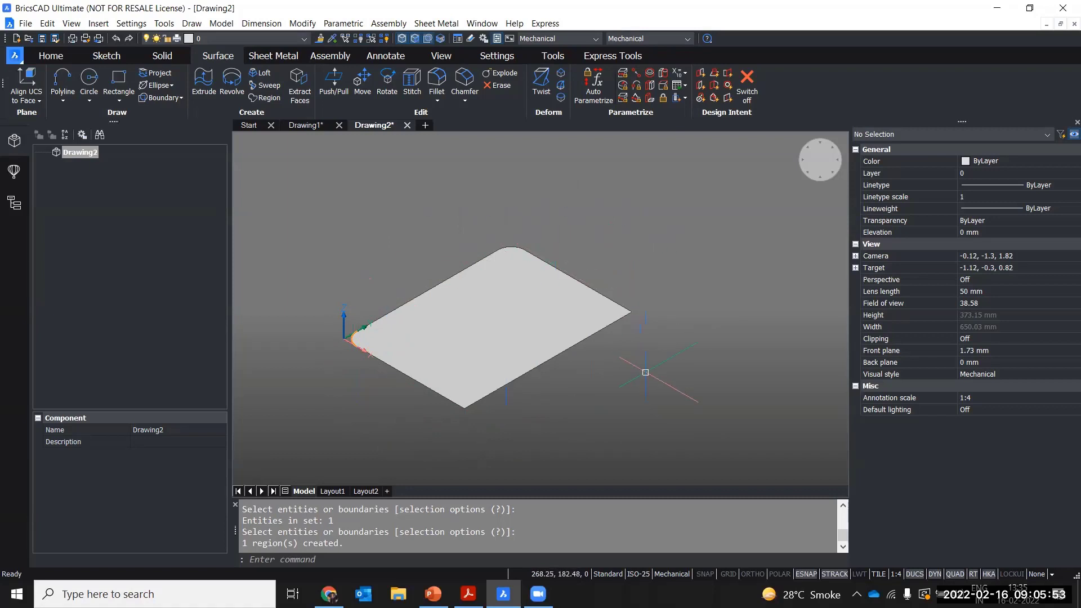
- Generate a boundary polyline from the region with the filleted corners
middle_click_drag(694, 396, 701, 398)
middle_click_drag(586, 425, 607, 433, "shift")
scroll(591, 411, "up", 2)
middle_click_drag(668, 384, 641, 426)
scroll(630, 425, "down", 2)
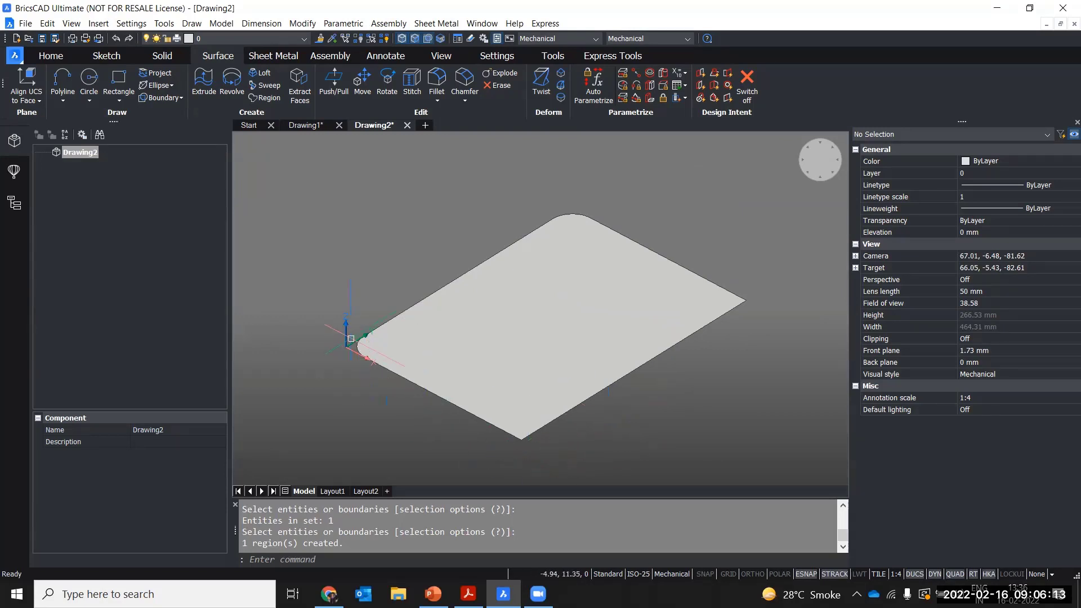
scroll(535, 434, "up", 4)
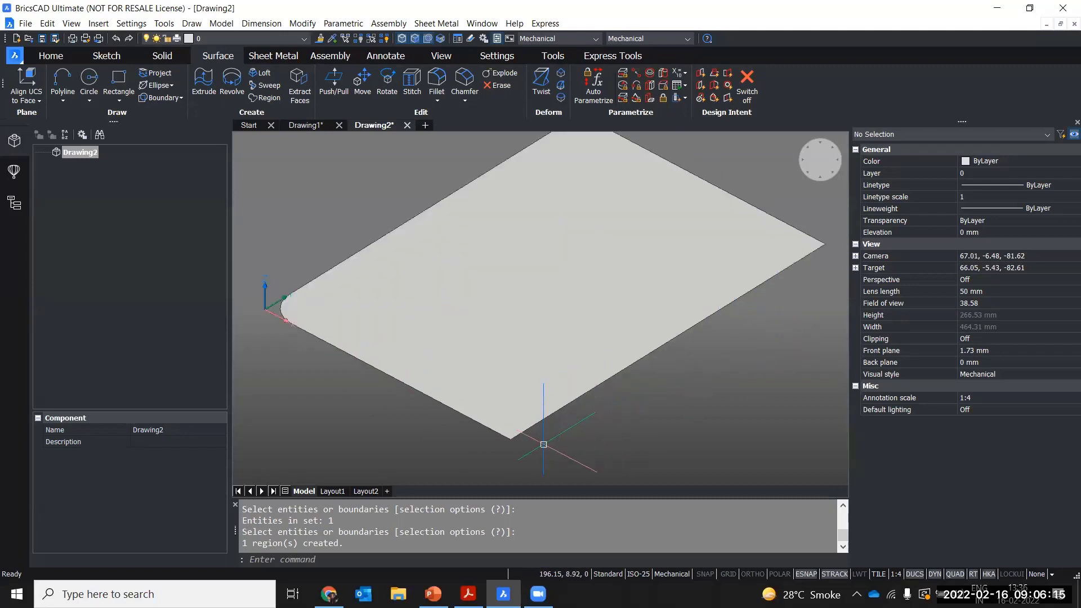
scroll(479, 430, "down", 5)
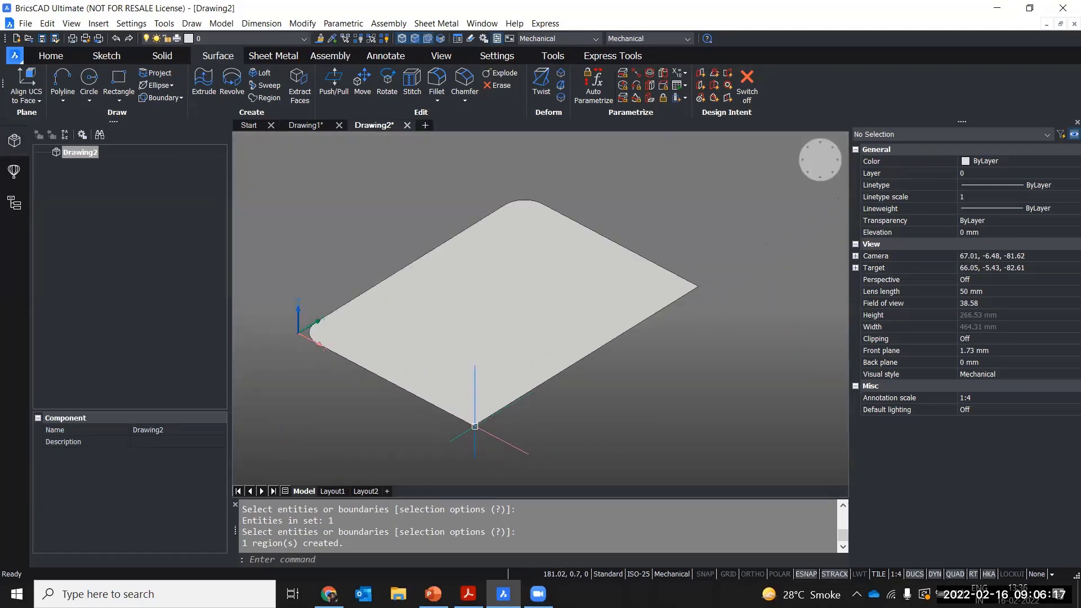
middle_click_drag(565, 415, 593, 407)
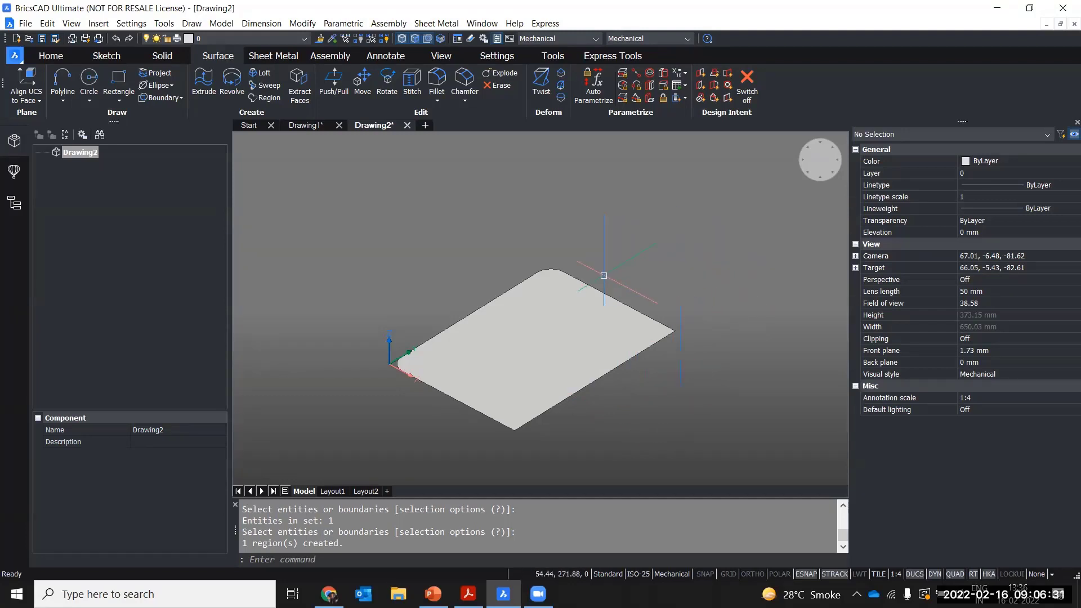
mouse_move(524, 347)
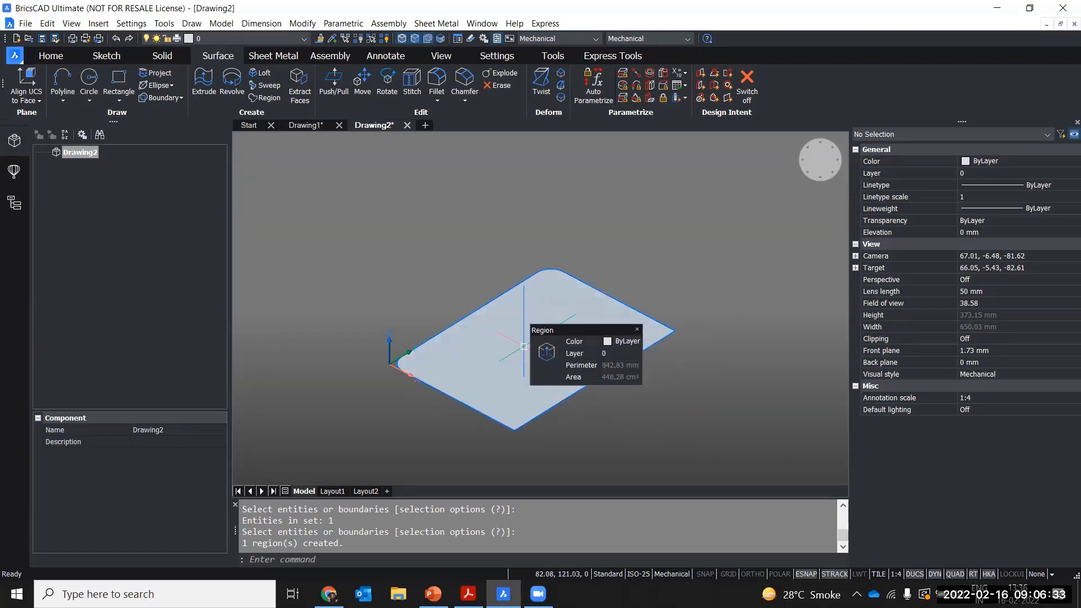
mouse_move(563, 354)
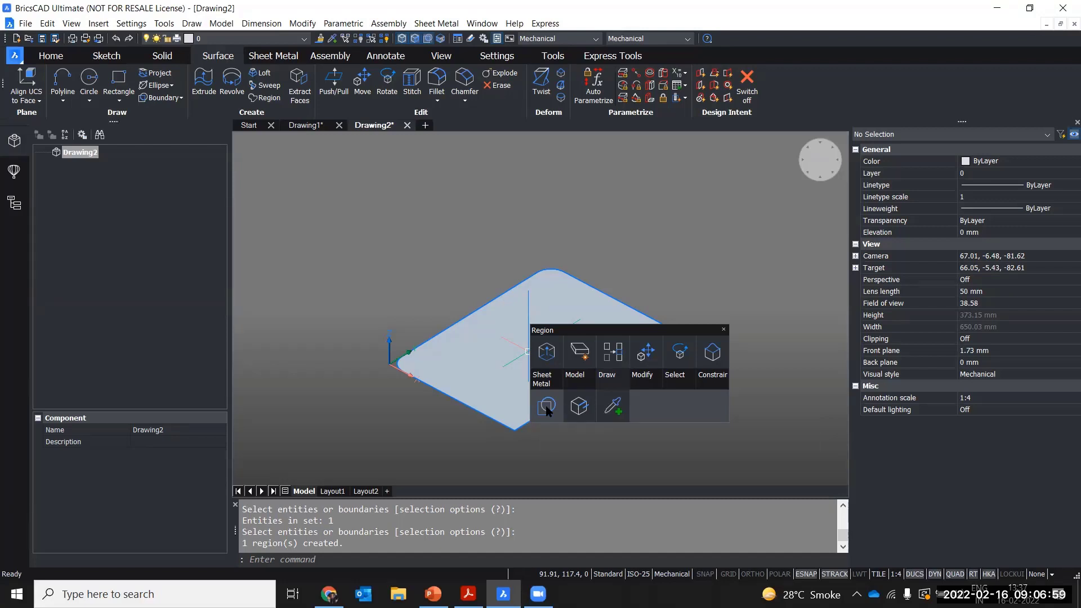
left_click(546, 408)
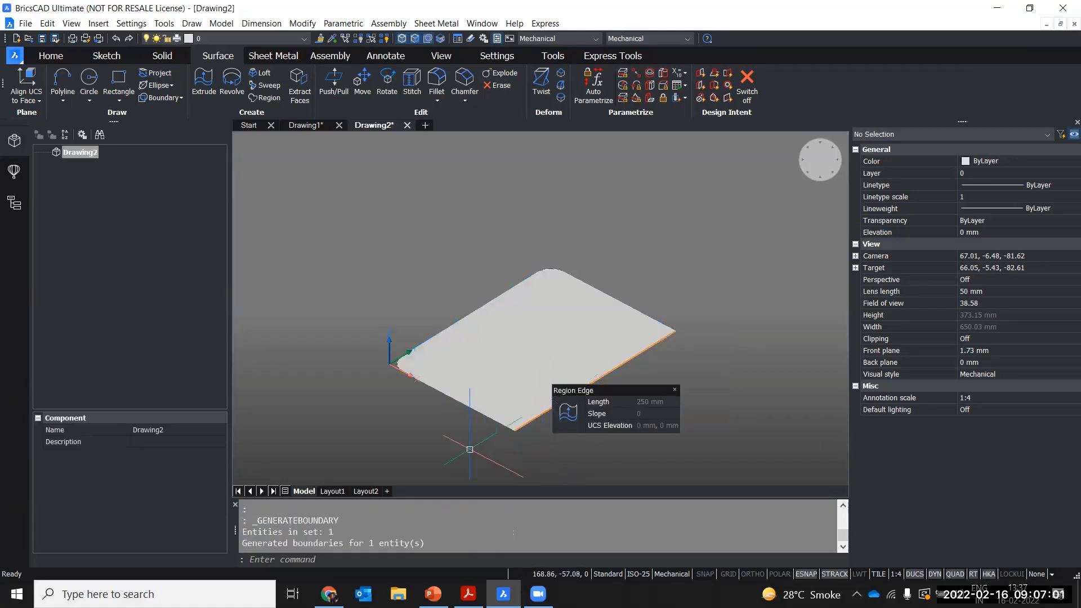
- Examine the outline of the profile and the boundary generation result in the command history
scroll(513, 432, "up", 5)
scroll(513, 432, "up", 1)
scroll(478, 430, "down", 4)
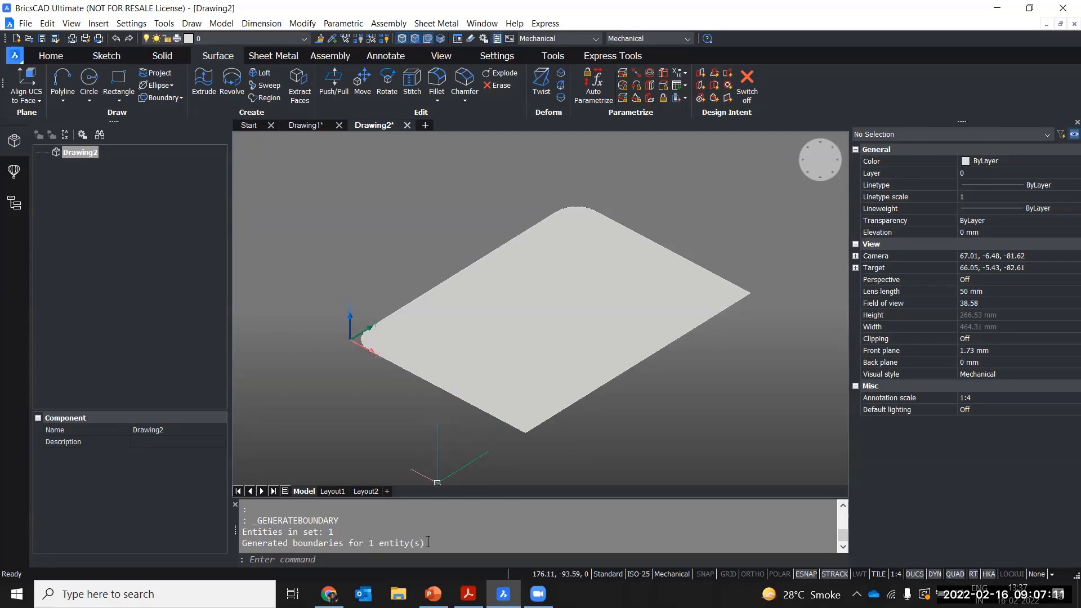
left_click_drag(428, 542, 240, 543)
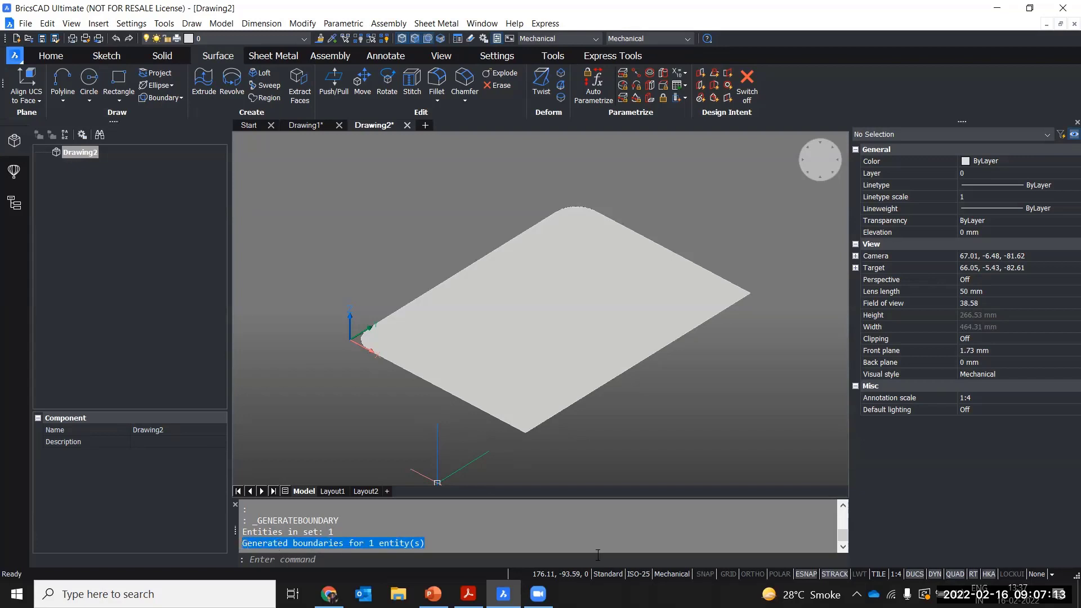
left_click(433, 544)
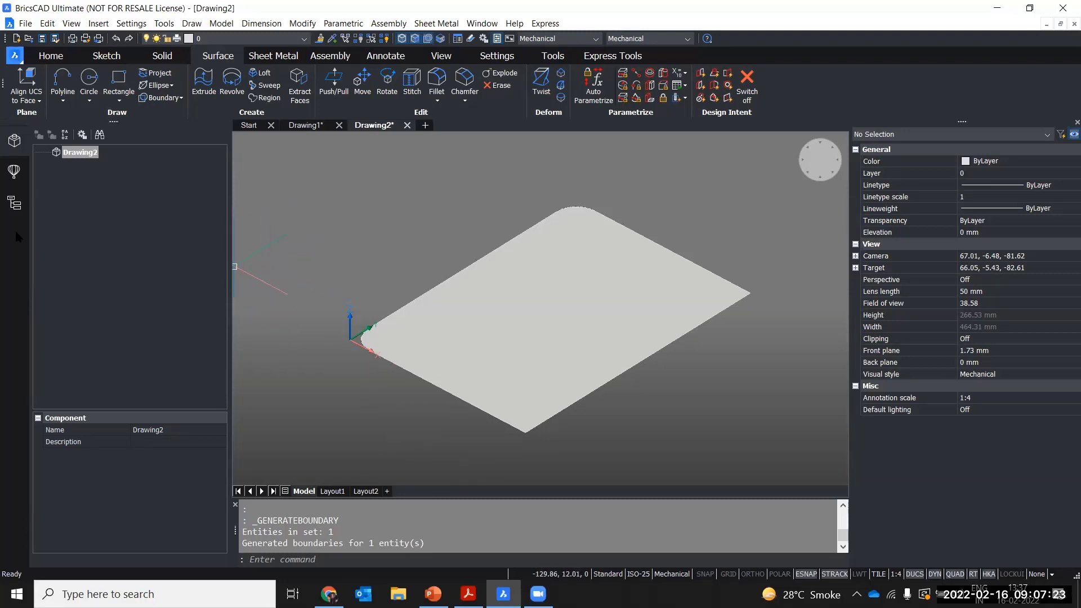
- Show the drawing's structure tree and highlight its polyline and region entries in the model
left_click(15, 214)
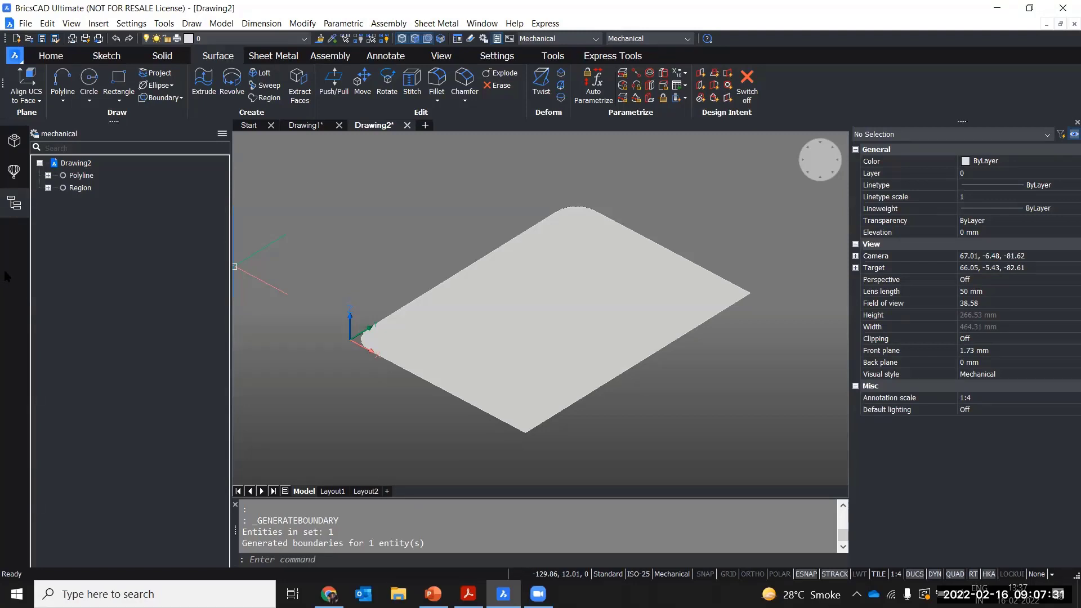
right_click(878, 71)
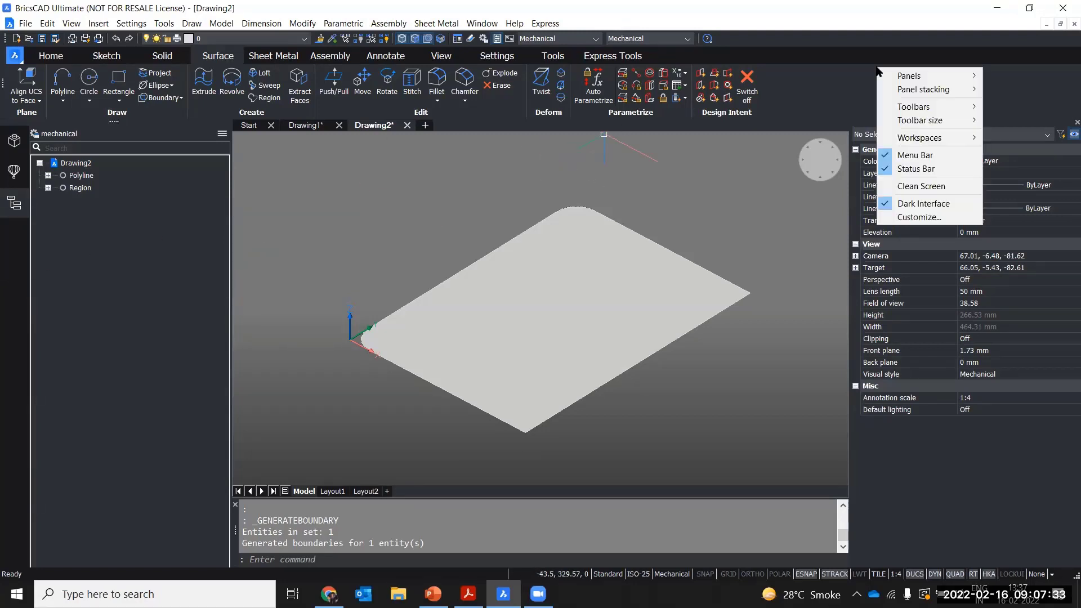
mouse_move(910, 78)
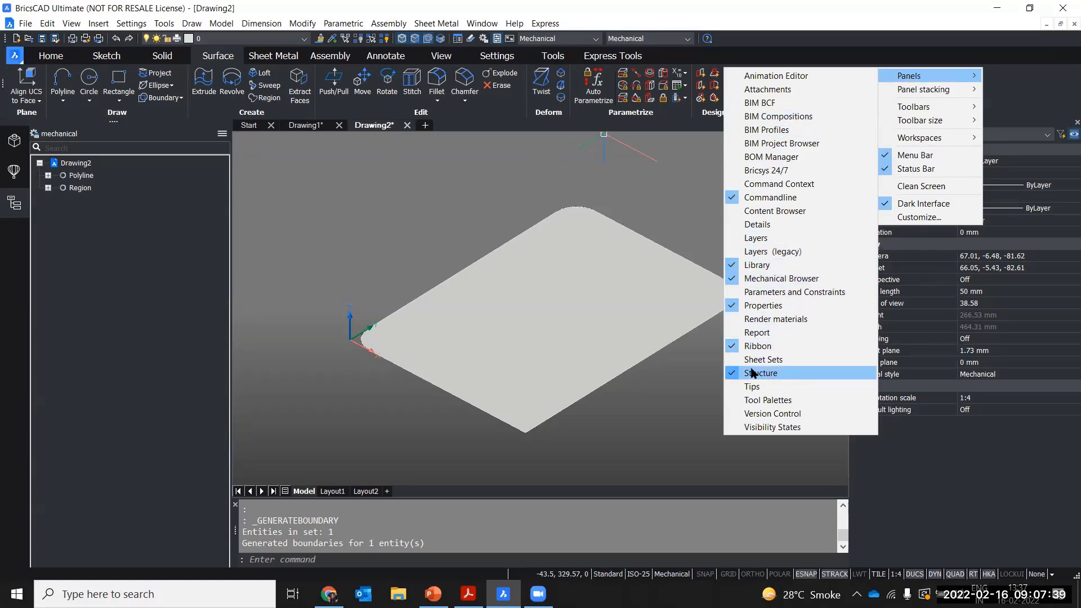
left_click(17, 247)
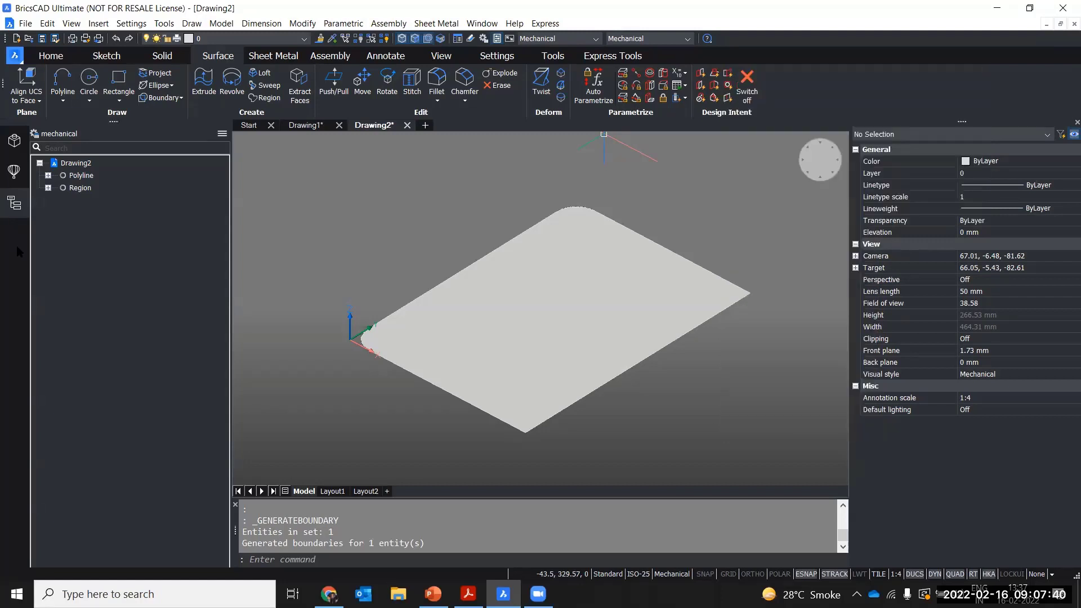
left_click(81, 175)
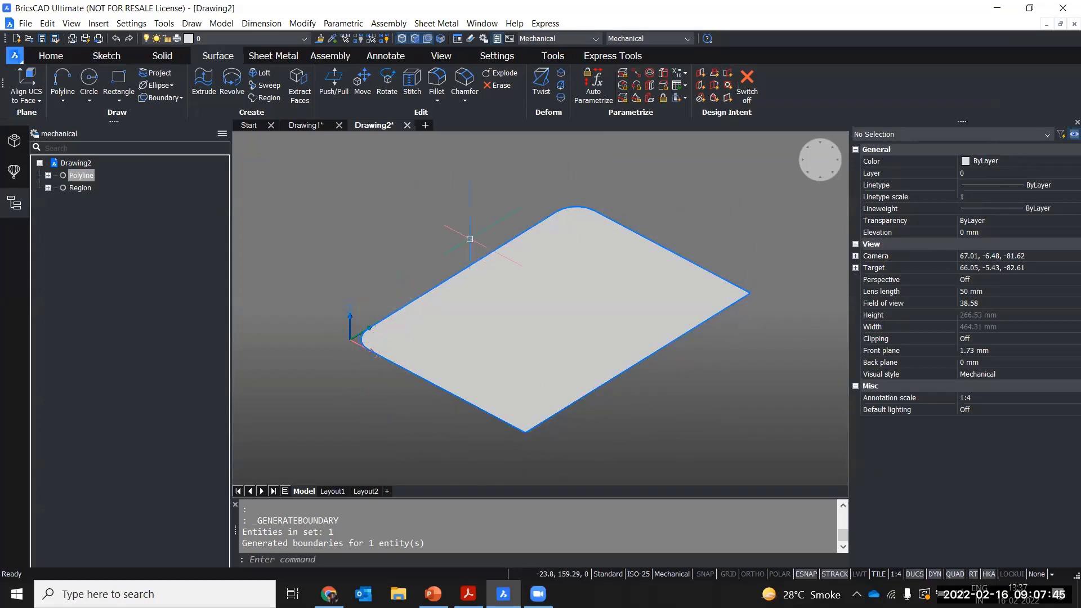
left_click(80, 187)
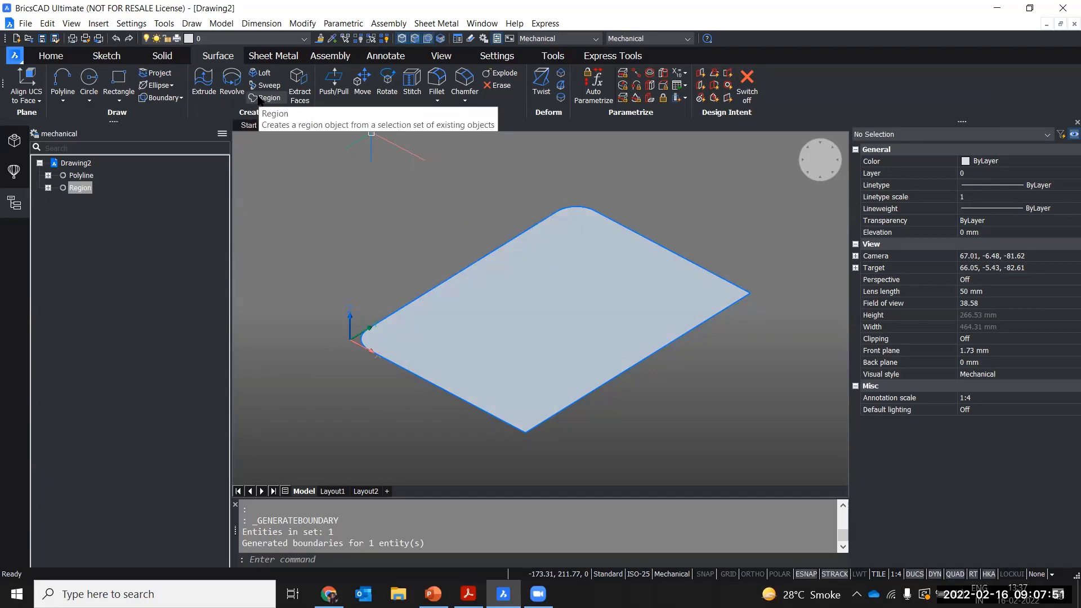
- Hide the region from the structure tree and highlight the boundary polyline in the model
right_click(81, 188)
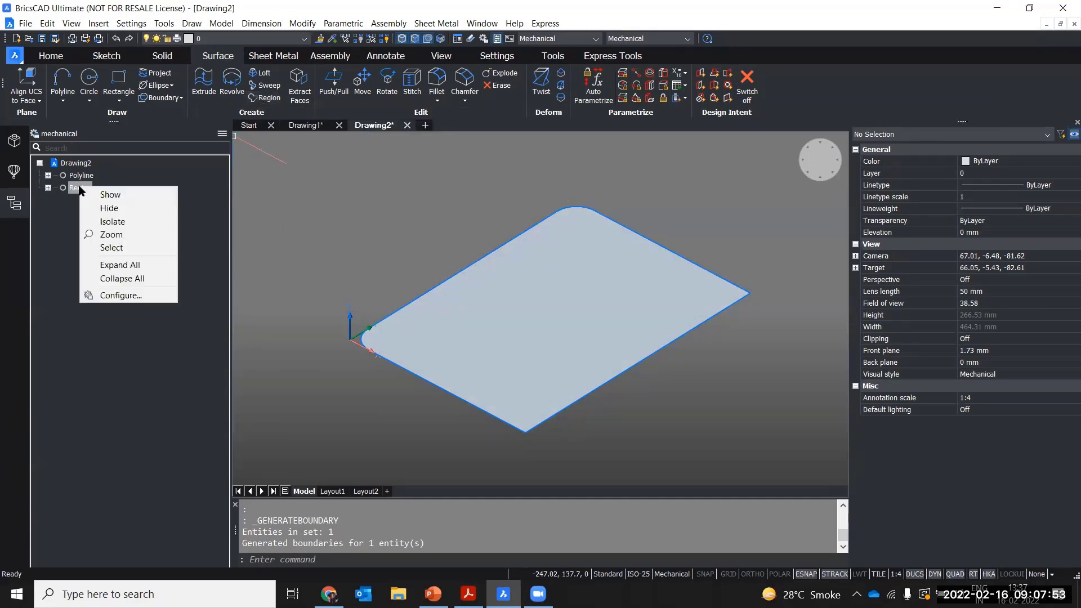
left_click(99, 209)
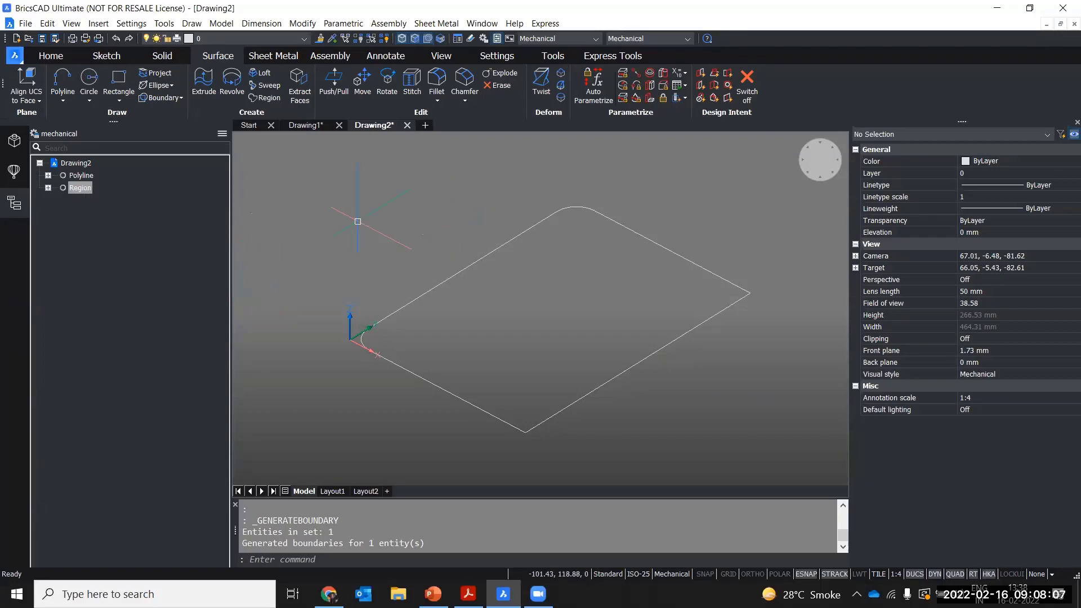
left_click(82, 177)
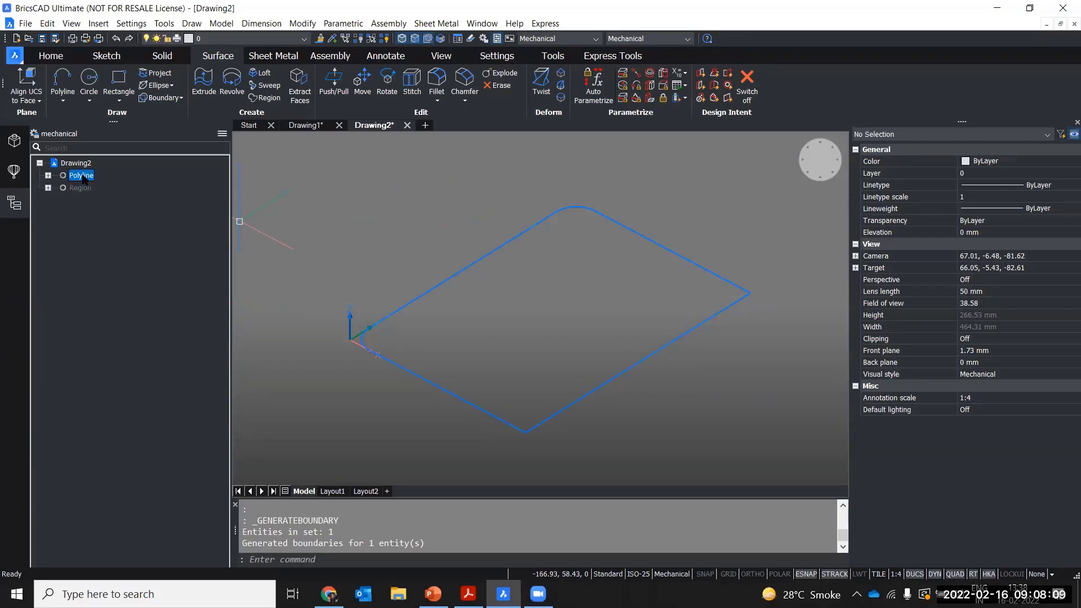
middle_click_drag(371, 234, 384, 249)
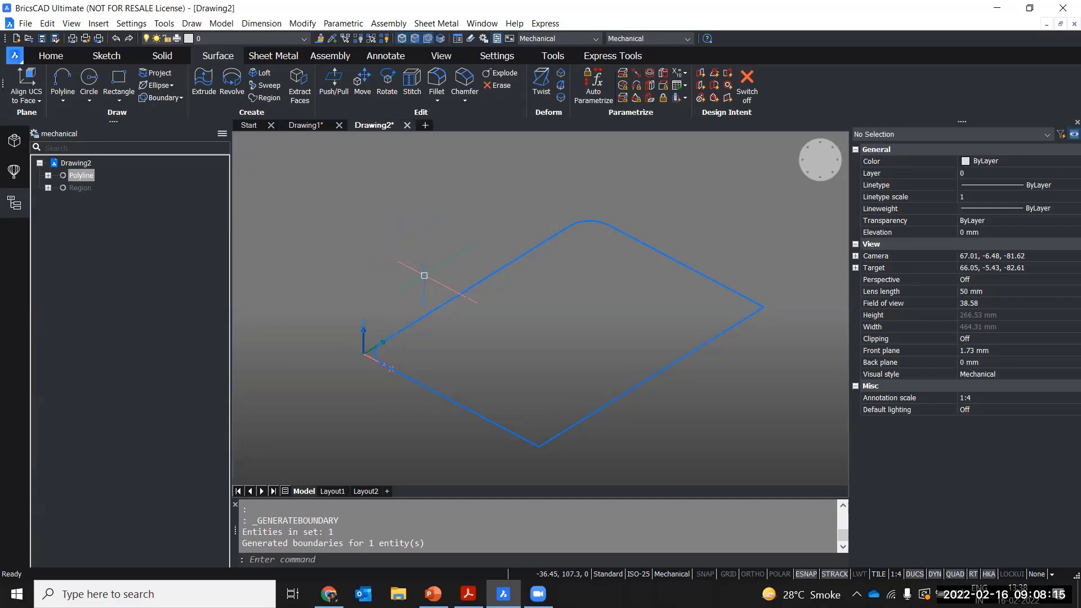
middle_click_drag(407, 254, 399, 249)
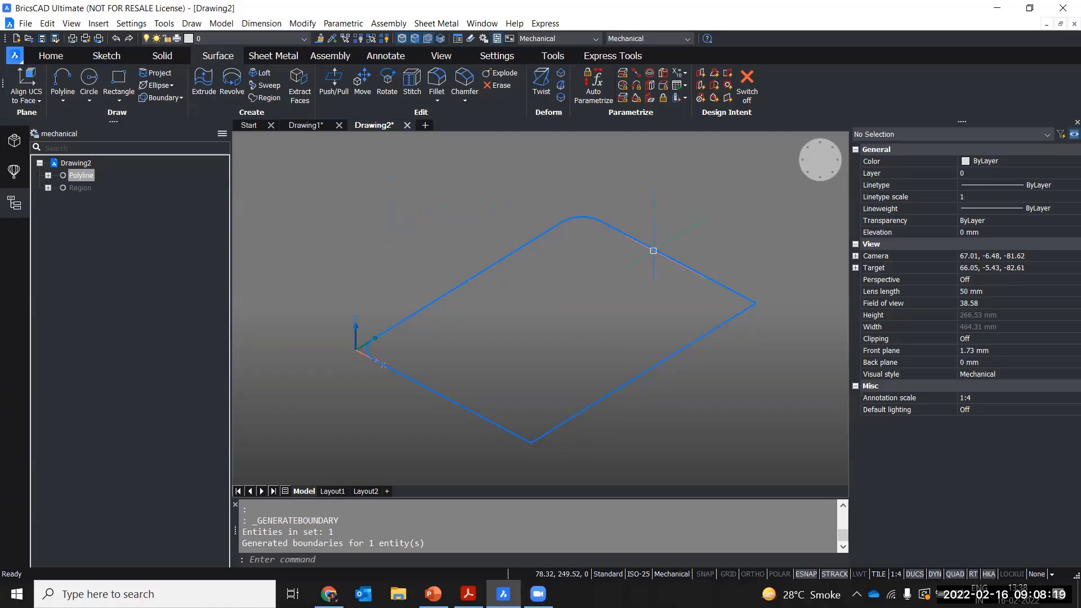
mouse_move(721, 326)
key("Escape")
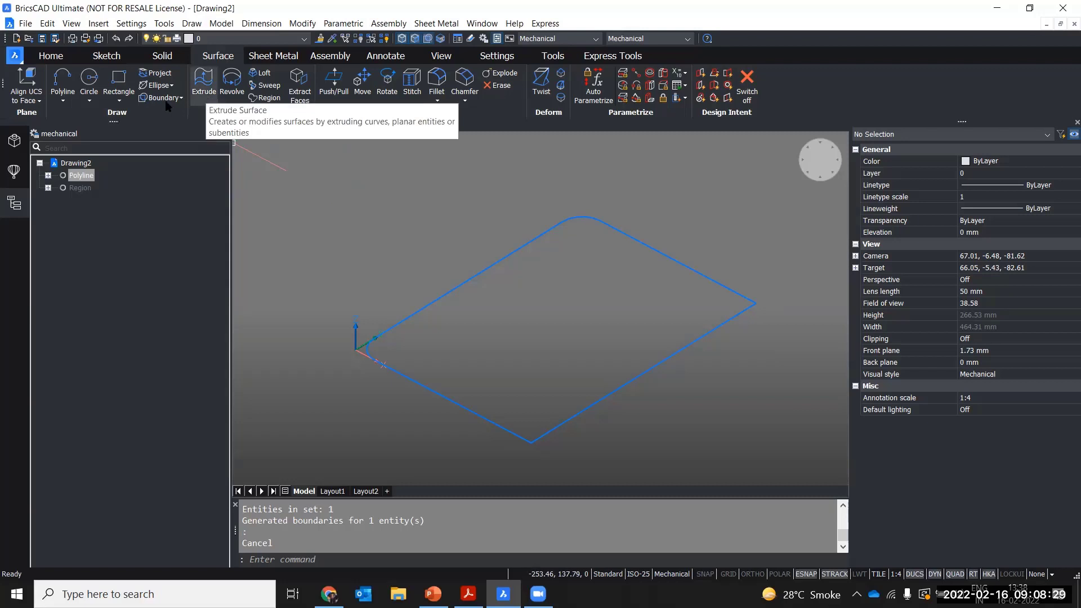
left_click(162, 56)
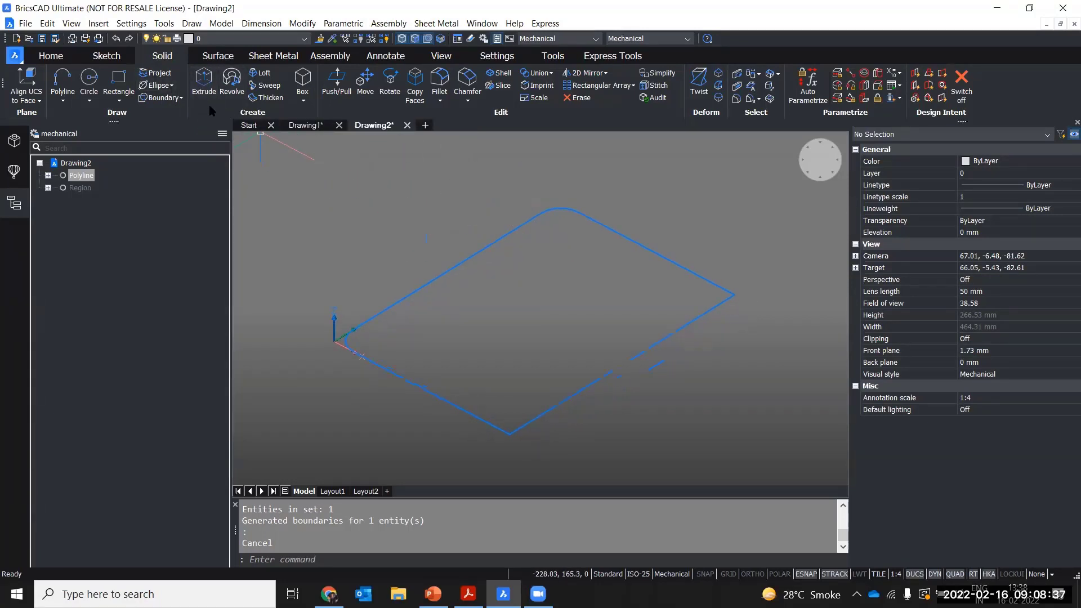
mouse_move(477, 251)
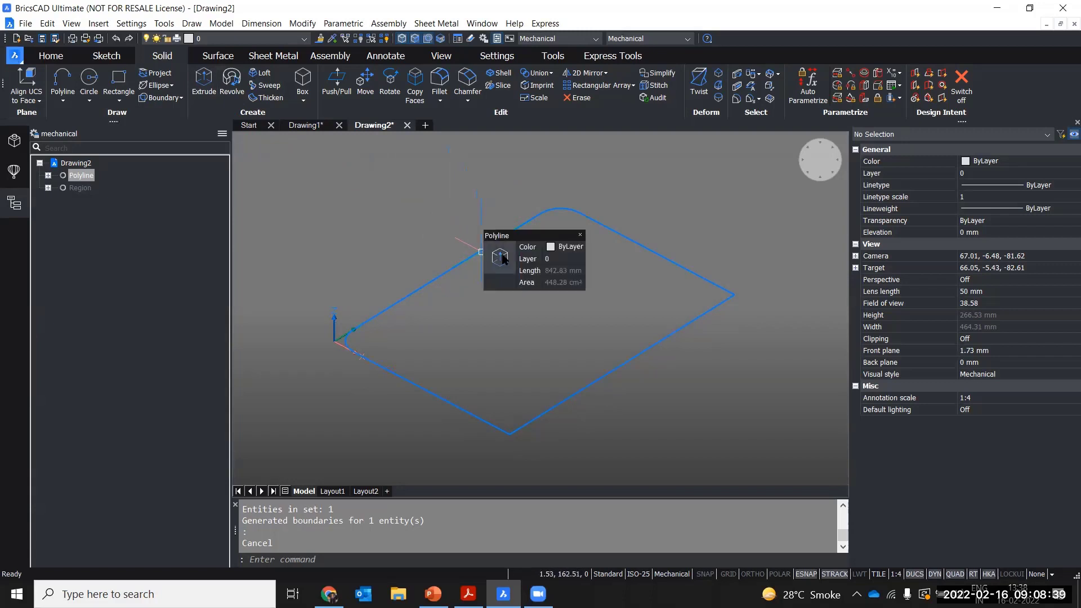
left_click(499, 261)
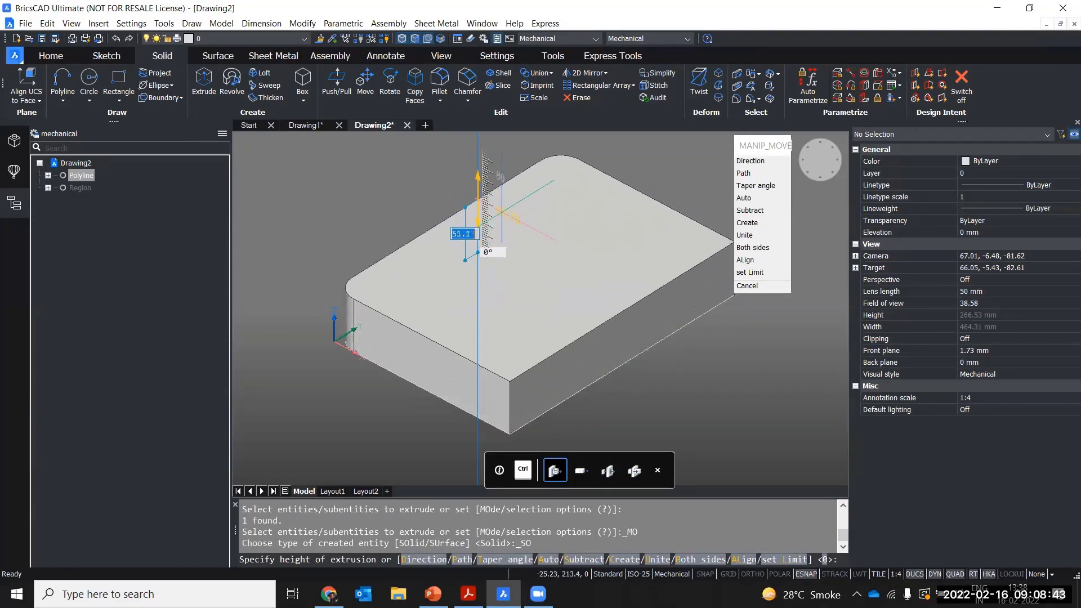
key("Escape")
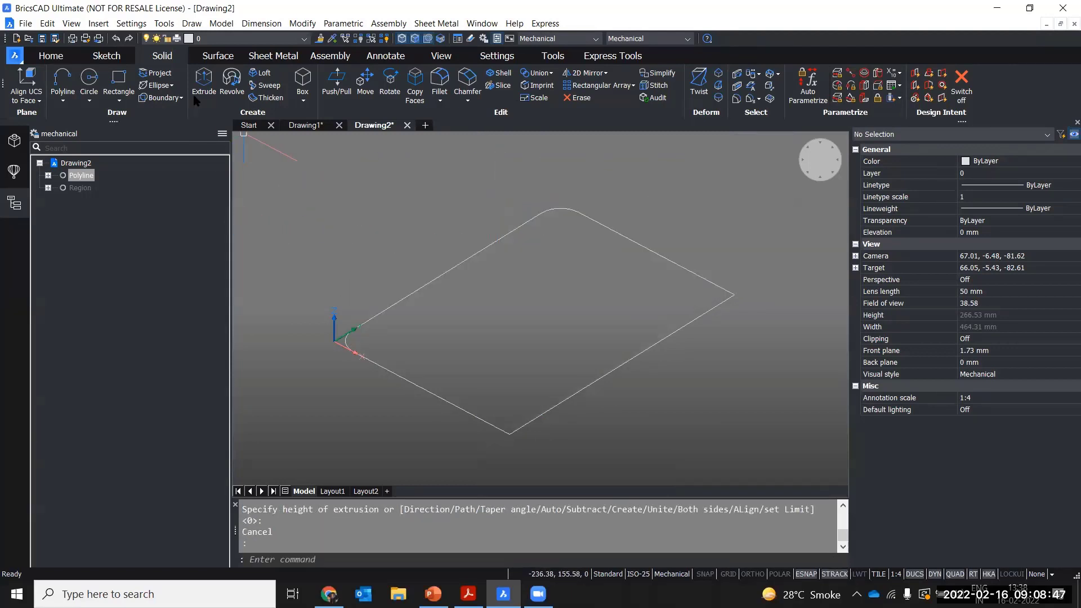
left_click(204, 83)
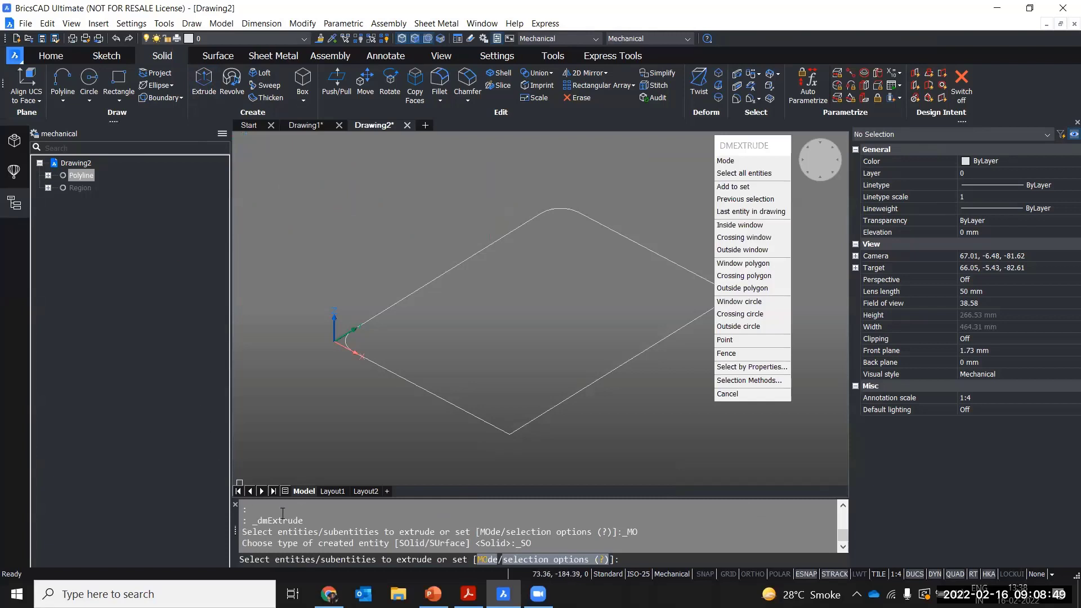
left_click(487, 561)
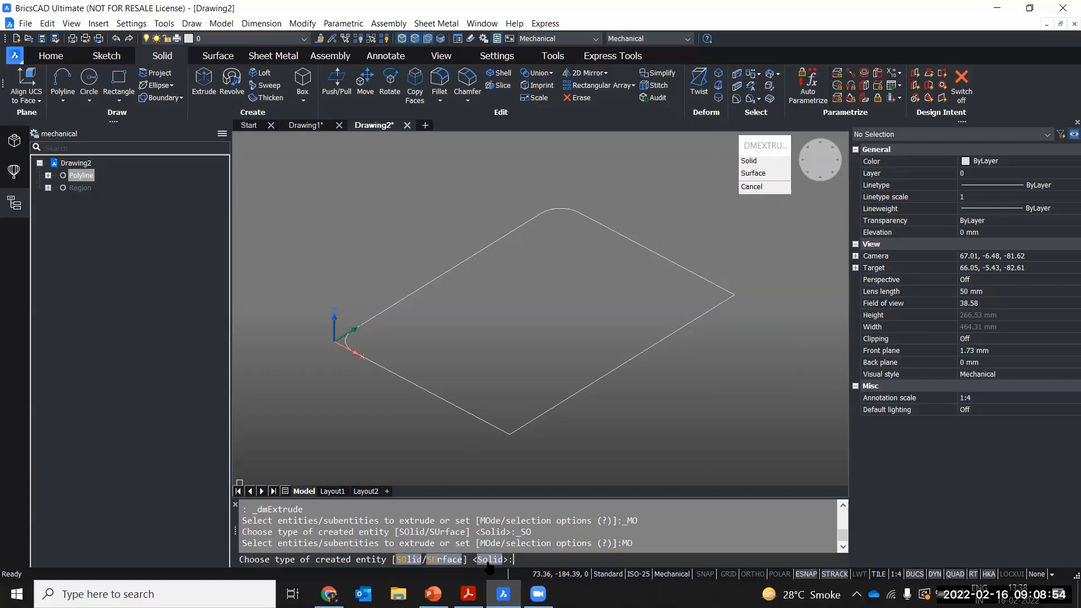
left_click(443, 561)
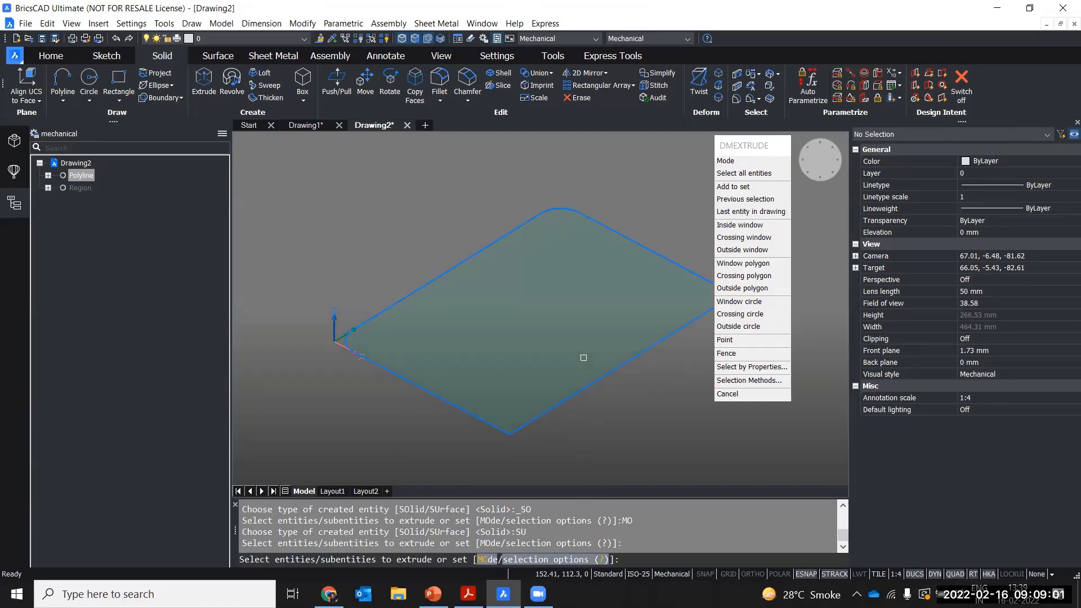
left_click(587, 387)
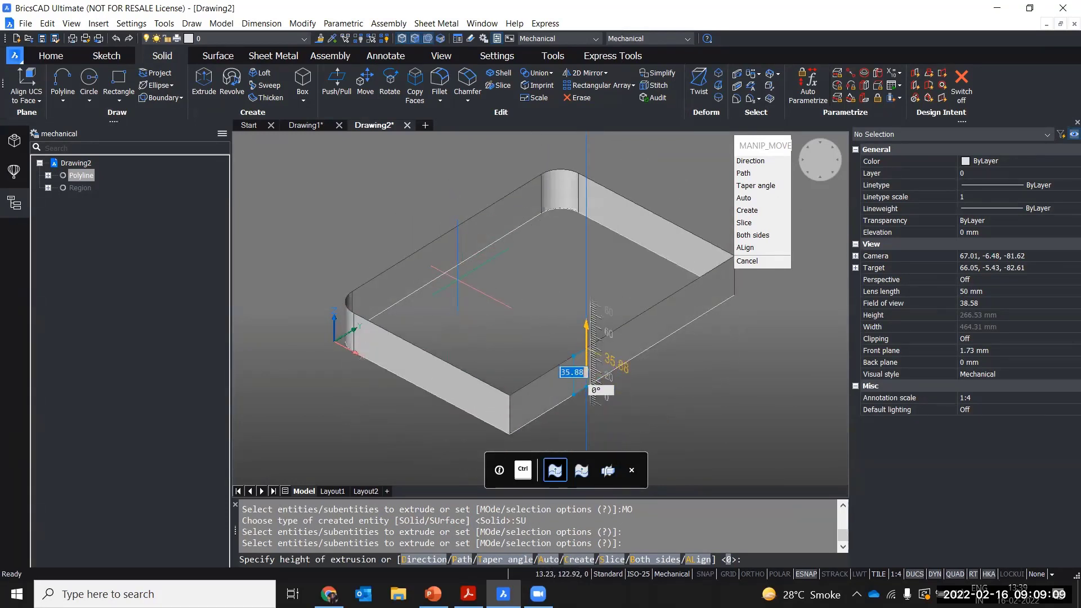
key("Escape")
- Try to extrude the boundary polyline as a surface 60 mm high with a negative taper angle
left_click(205, 59)
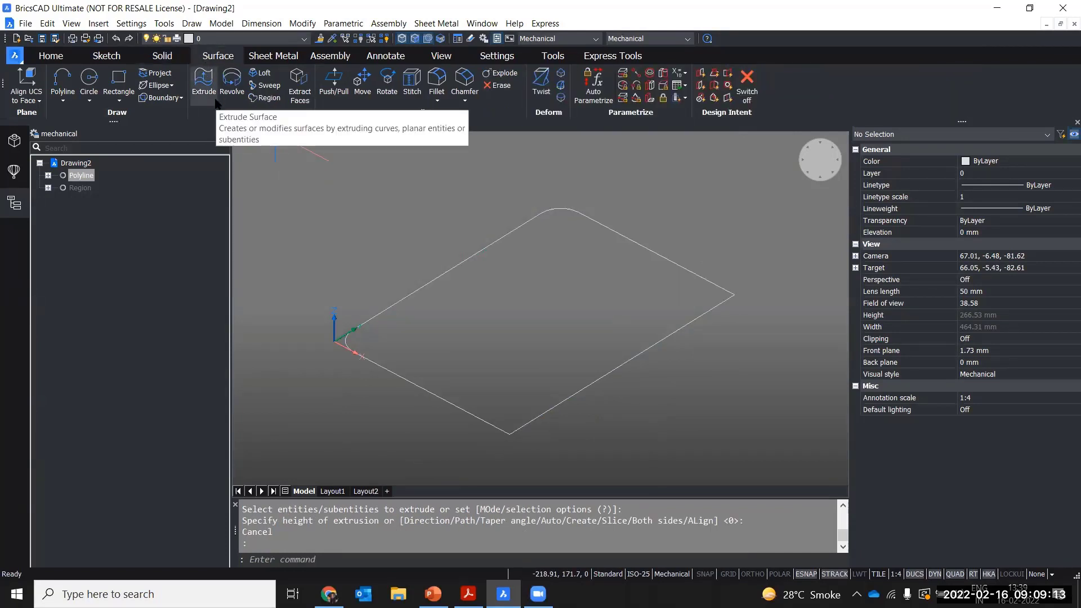
left_click(214, 101)
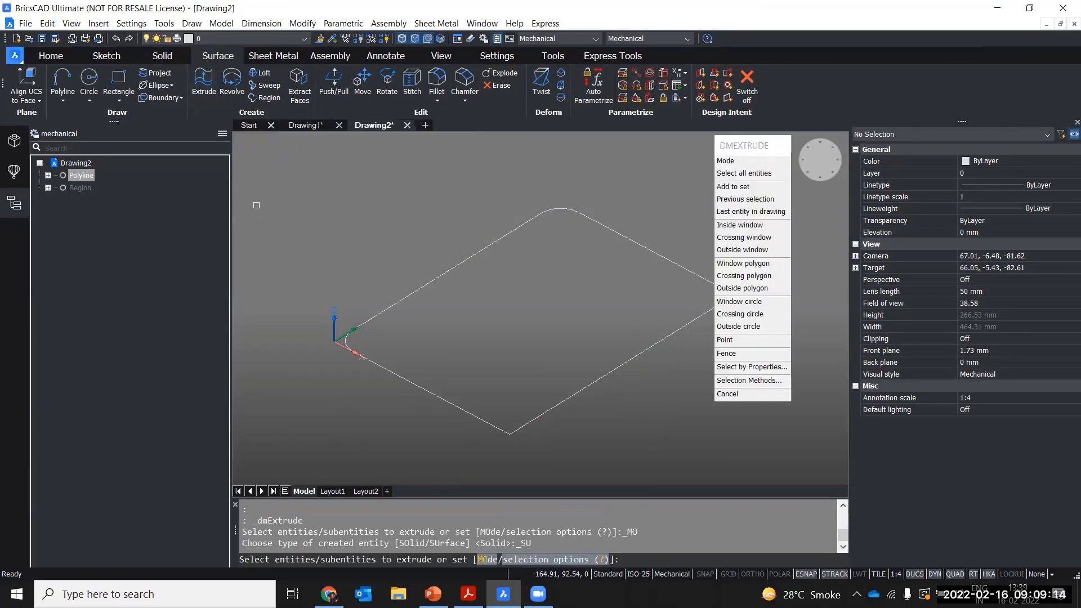
left_click(398, 381)
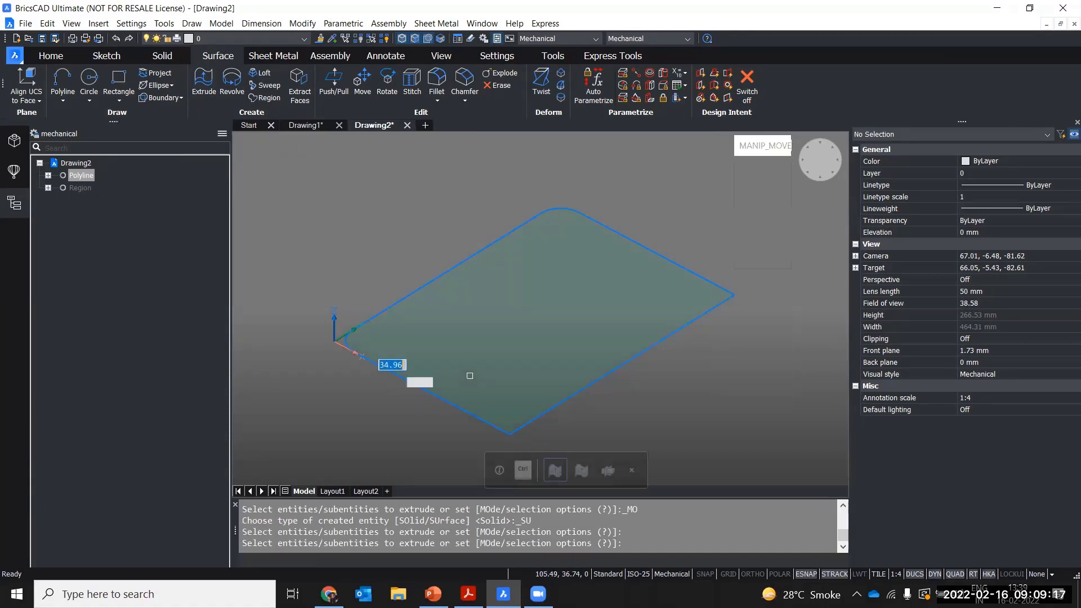
key("Return")
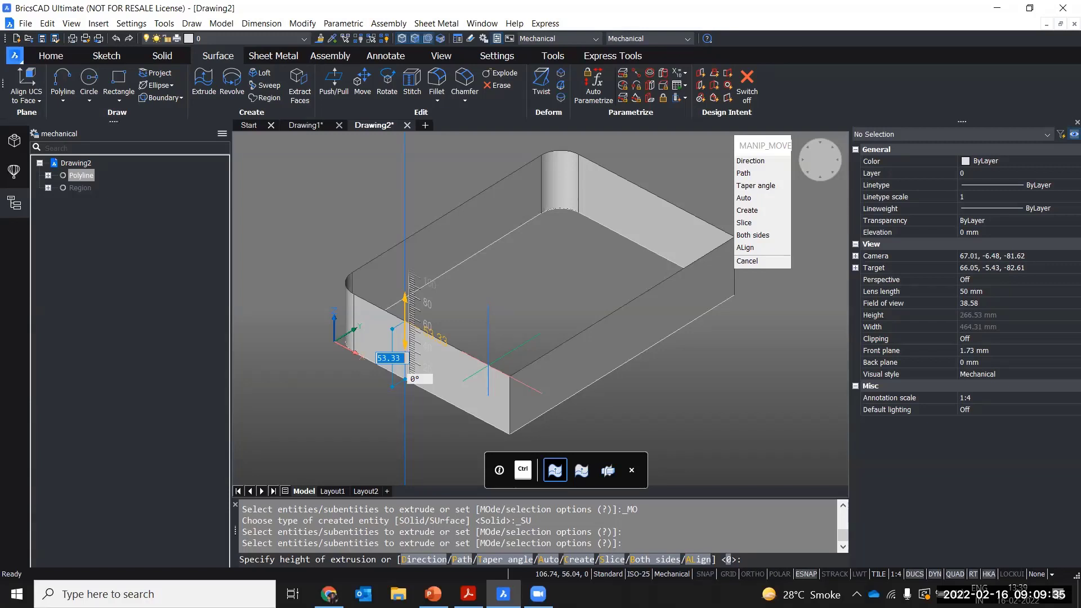
type("60")
key("Tab")
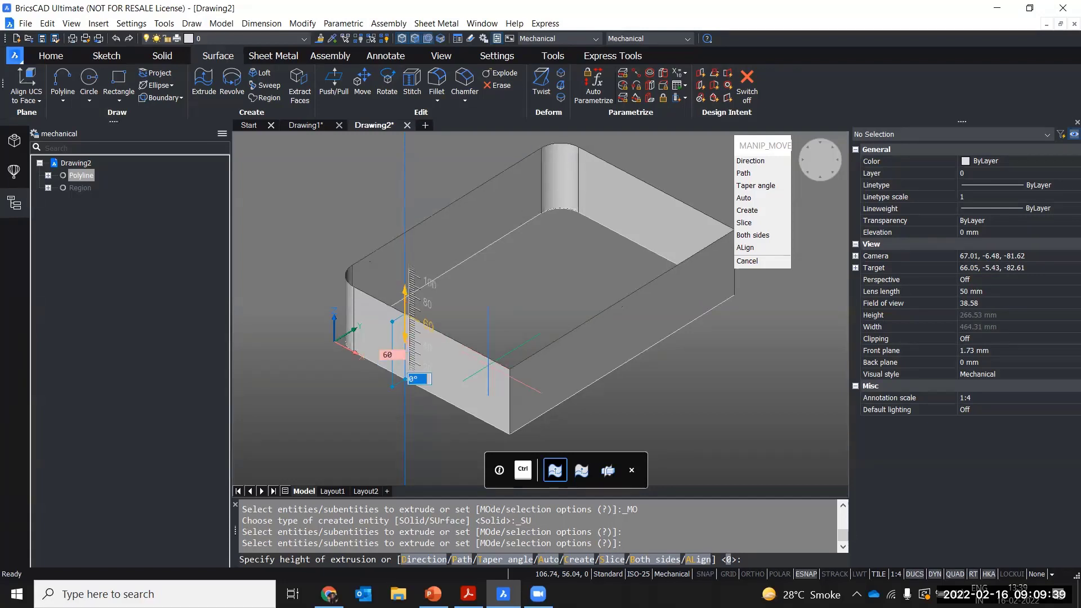
type("-4")
key("Tab")
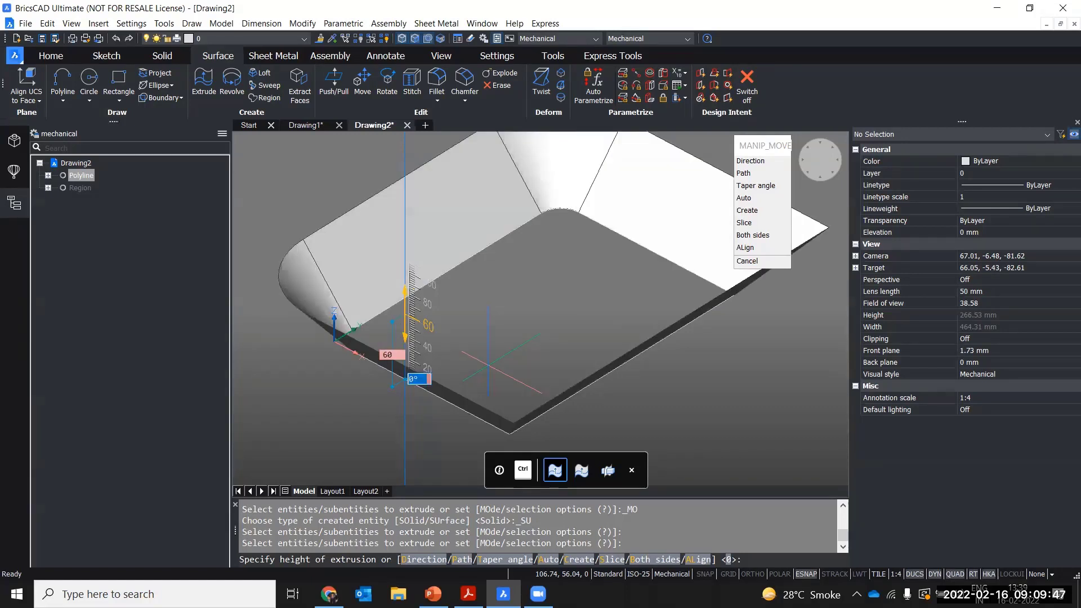
key("Return")
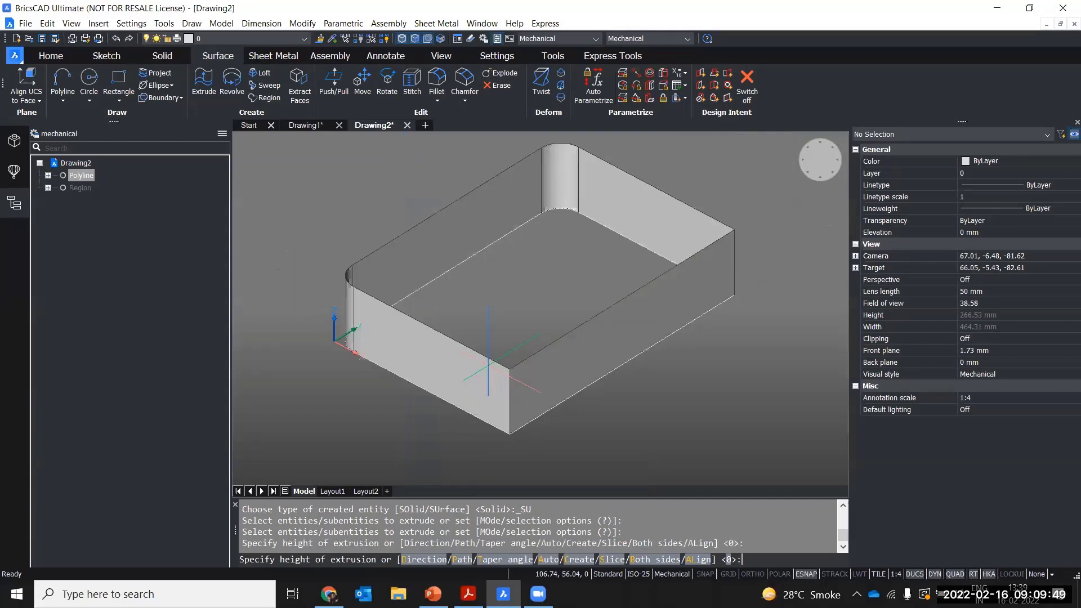
key("Escape")
middle_click_drag(505, 269, 503, 304)
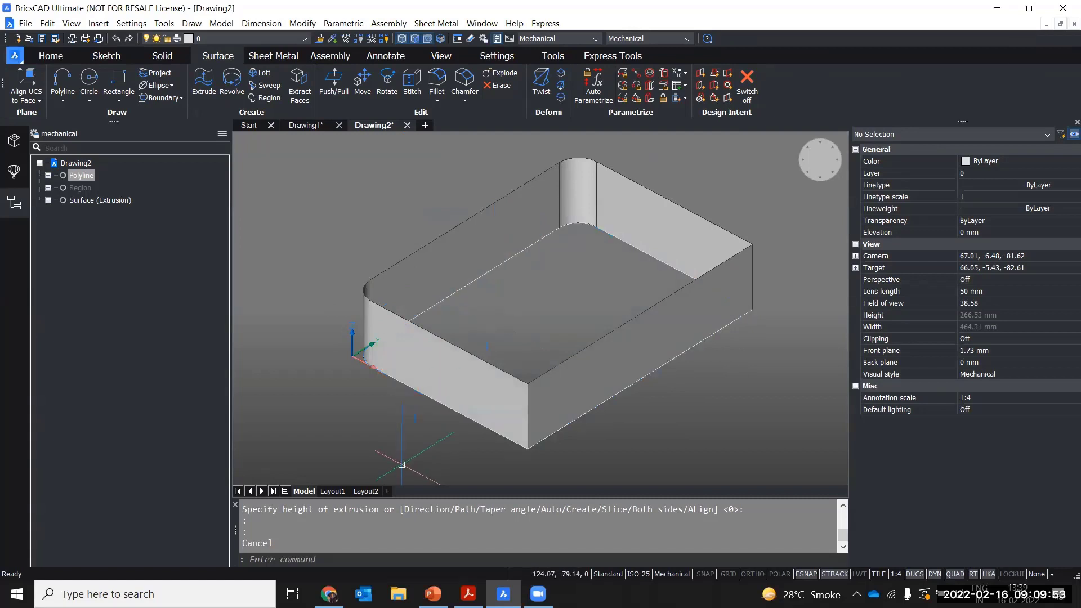
- Undo the surface extrusion of the polyline and discard the solid extrusion preview
key("ctrl+z")
key("ctrl+z")
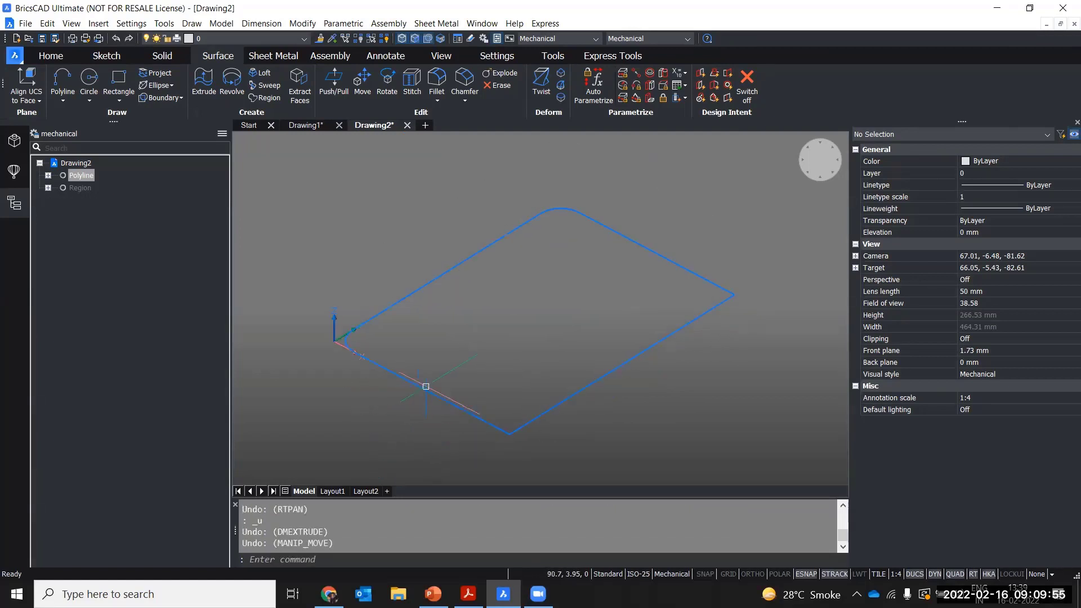
mouse_move(428, 387)
left_click(457, 401)
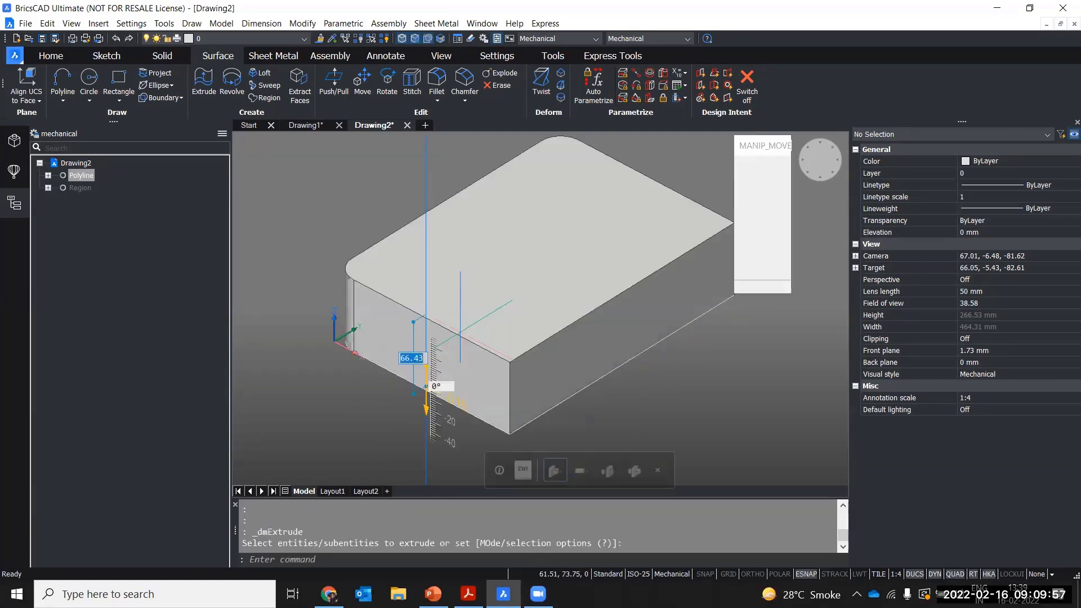
key("Escape")
- Extrude the boundary polyline as a surface 60 mm high with a negative taper angle so the walls flare outward
mouse_move(459, 407)
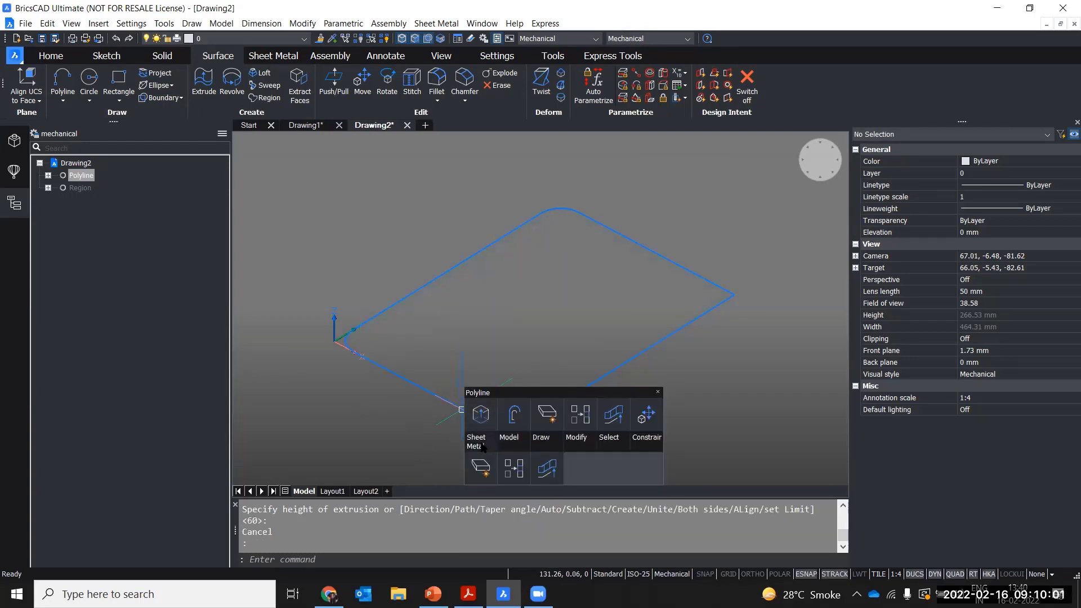
left_click(581, 473)
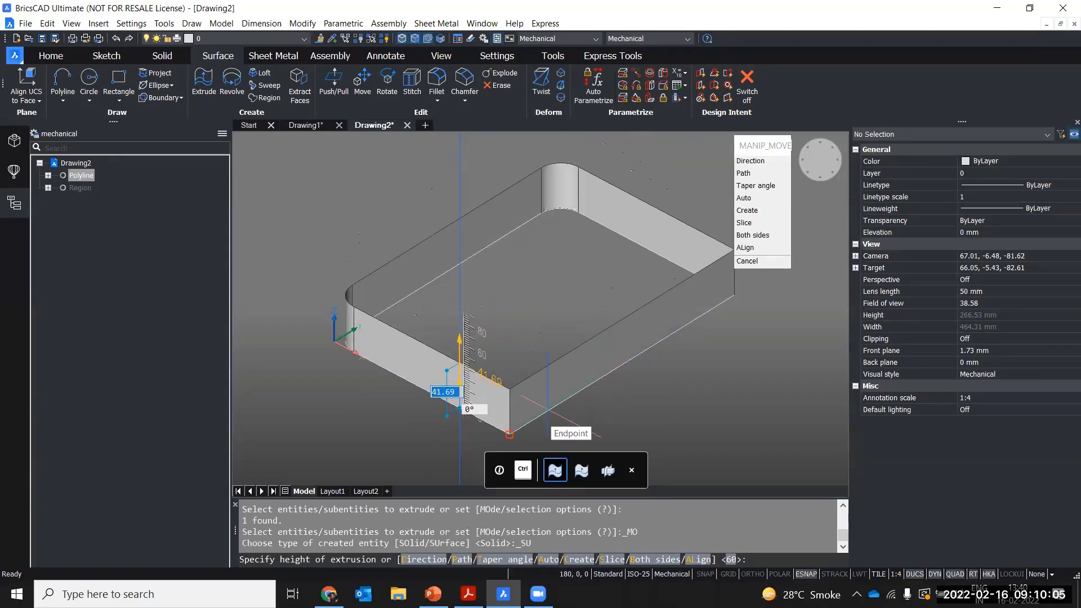
type("60")
key("Tab")
type("-")
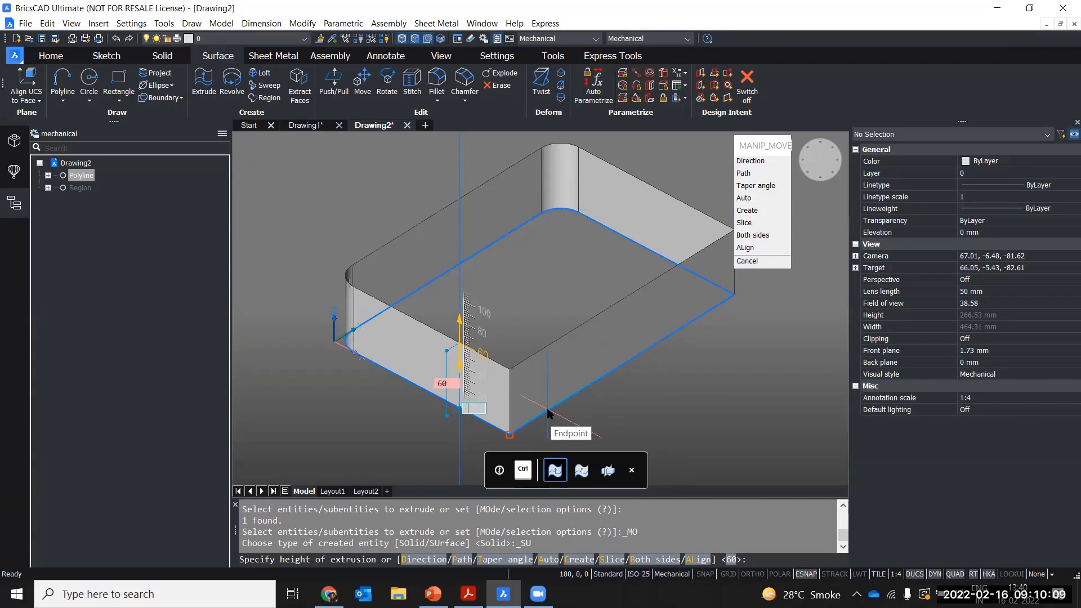
key("Return")
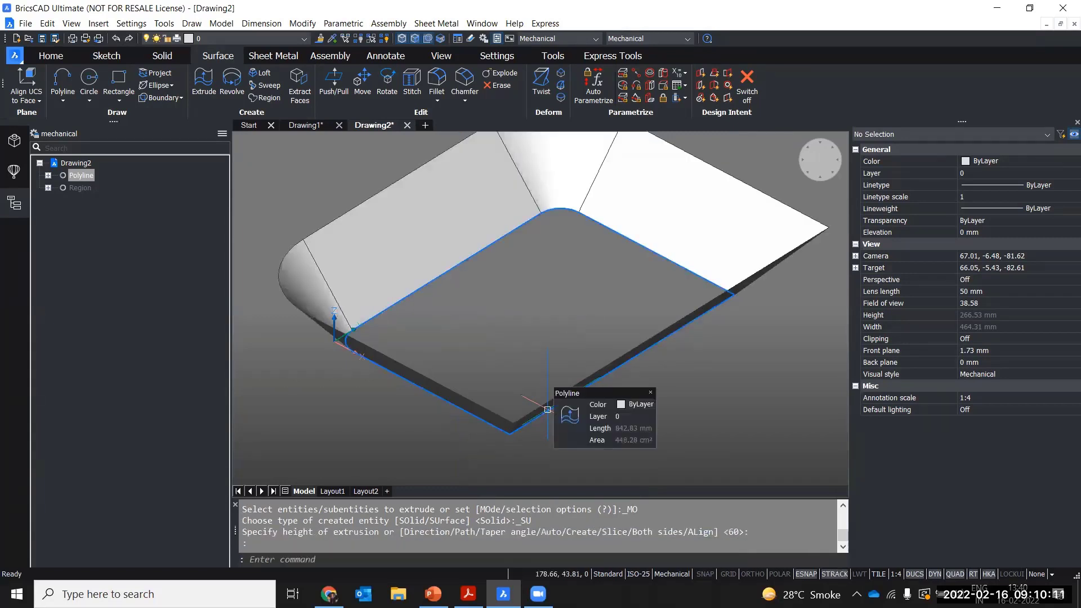
middle_click_drag(496, 398, 503, 426, "shift")
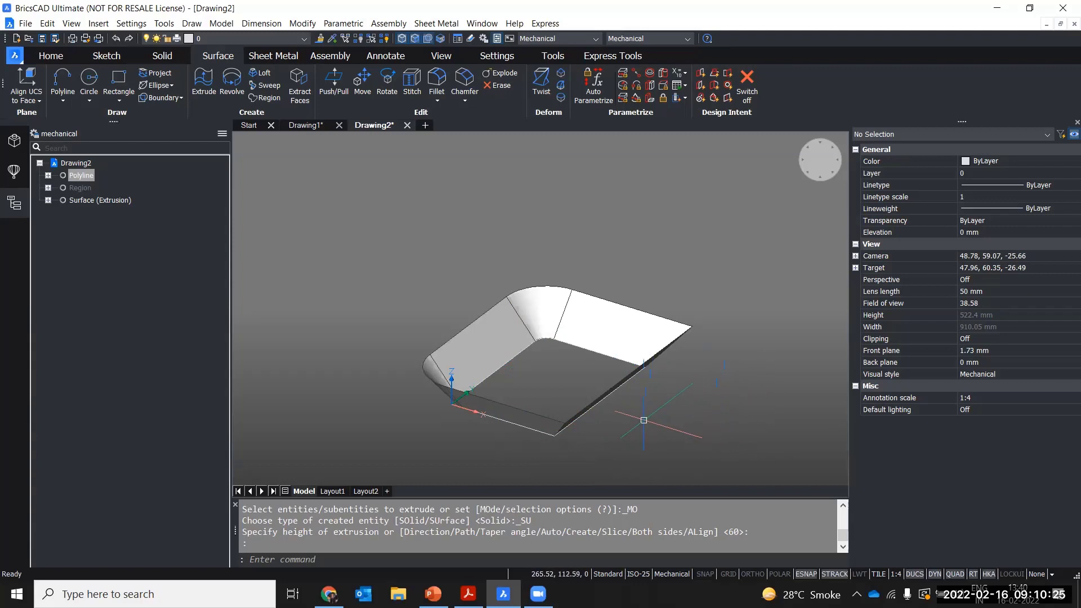
mouse_move(643, 421)
middle_mouse_down("shift")
mouse_move(602, 463)
mouse_move(593, 459)
mouse_move(626, 440)
mouse_move(636, 393)
mouse_move(633, 414)
middle_mouse_up("shift")
- Hide the polyline and show the region again from the structure tree
right_click(76, 176)
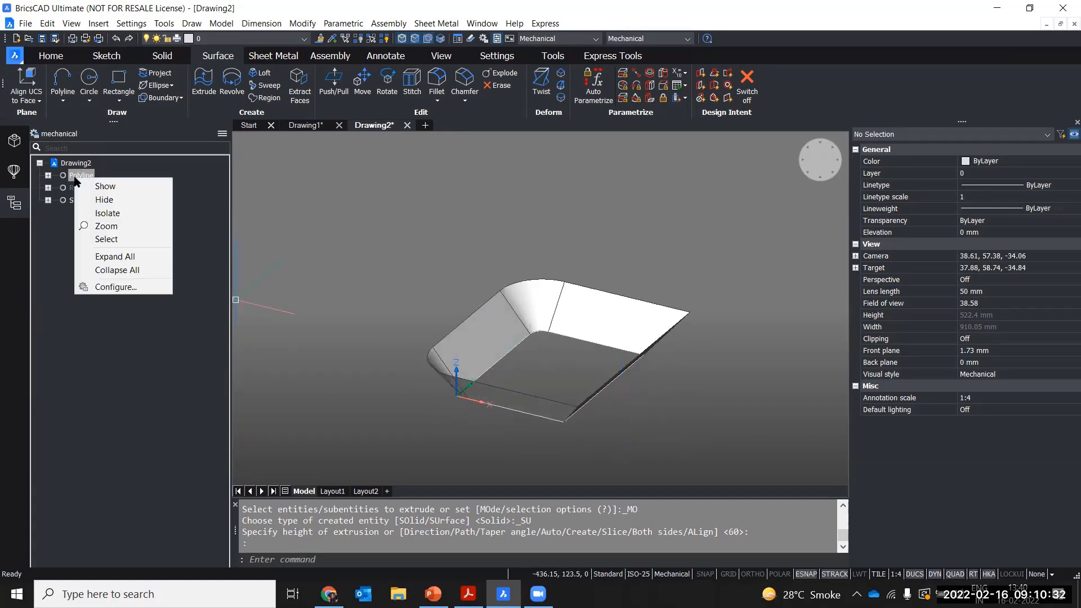
left_click(104, 201)
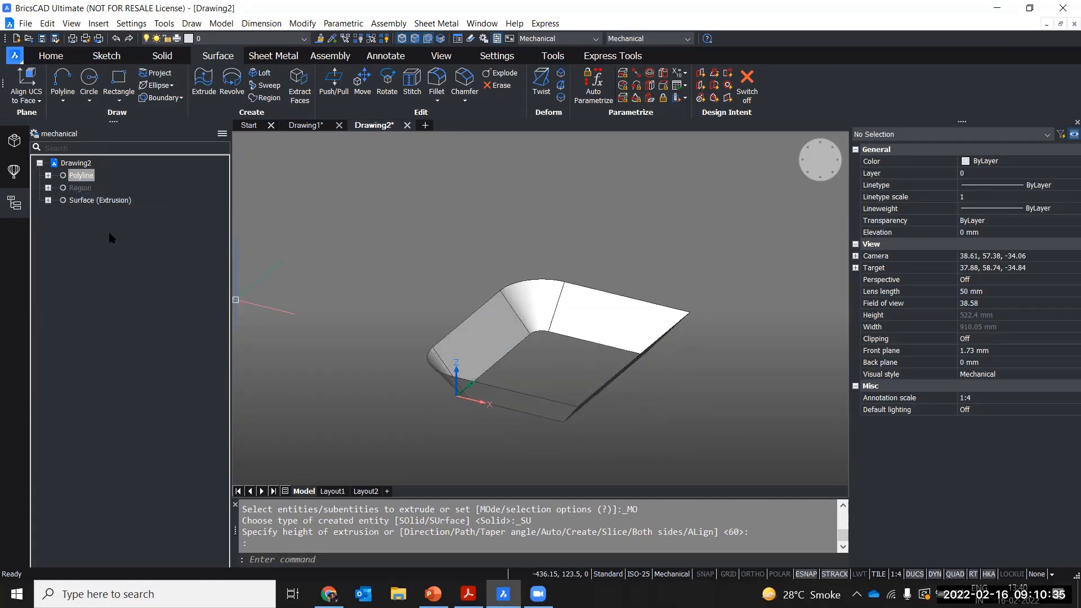
right_click(88, 191)
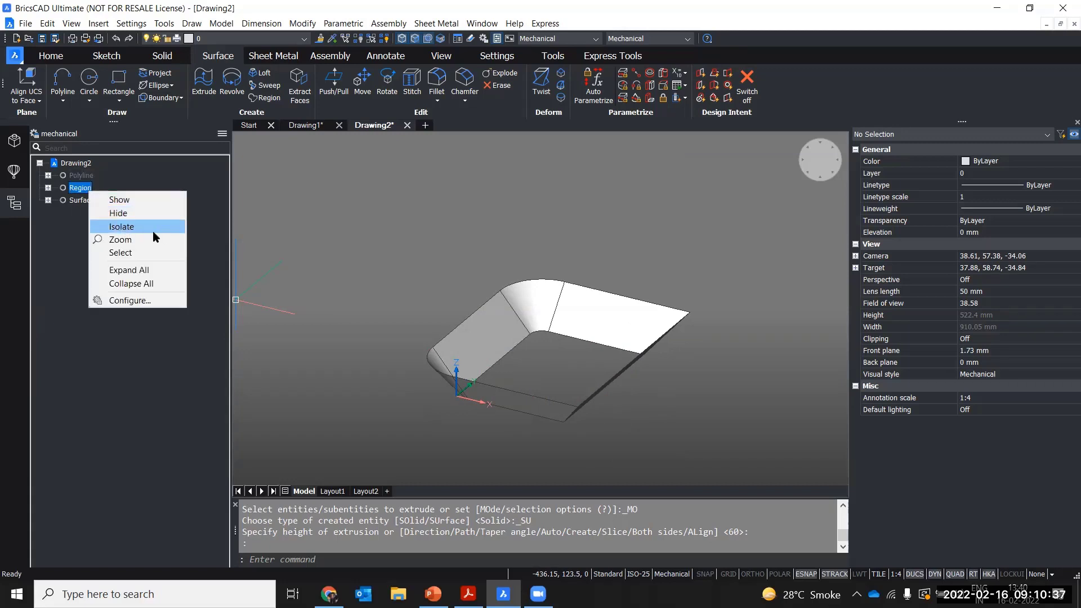
left_click(130, 201)
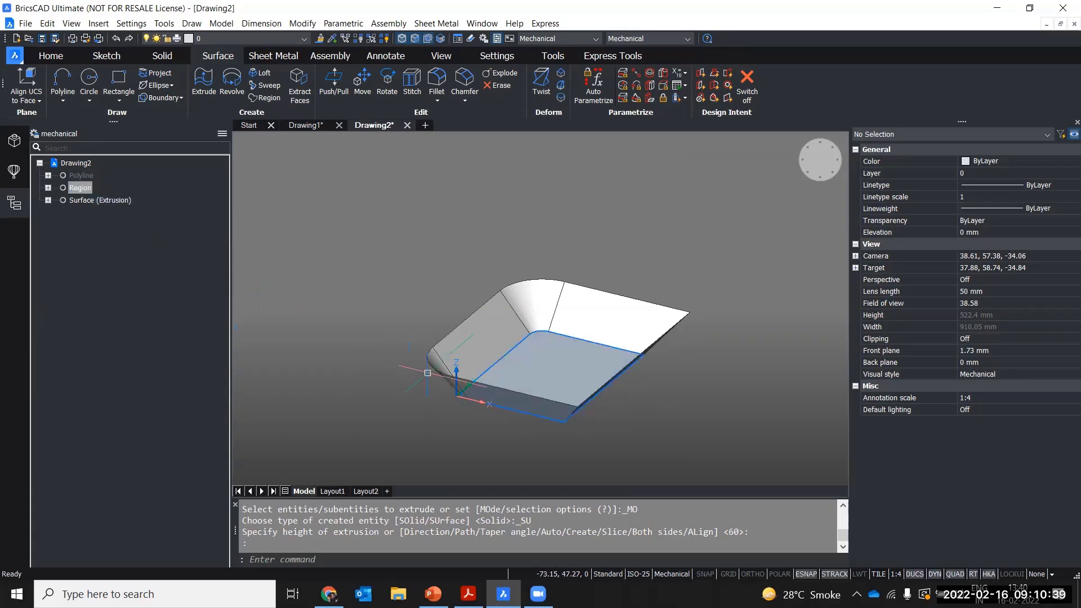
middle_click_drag(431, 338, 397, 338, "shift")
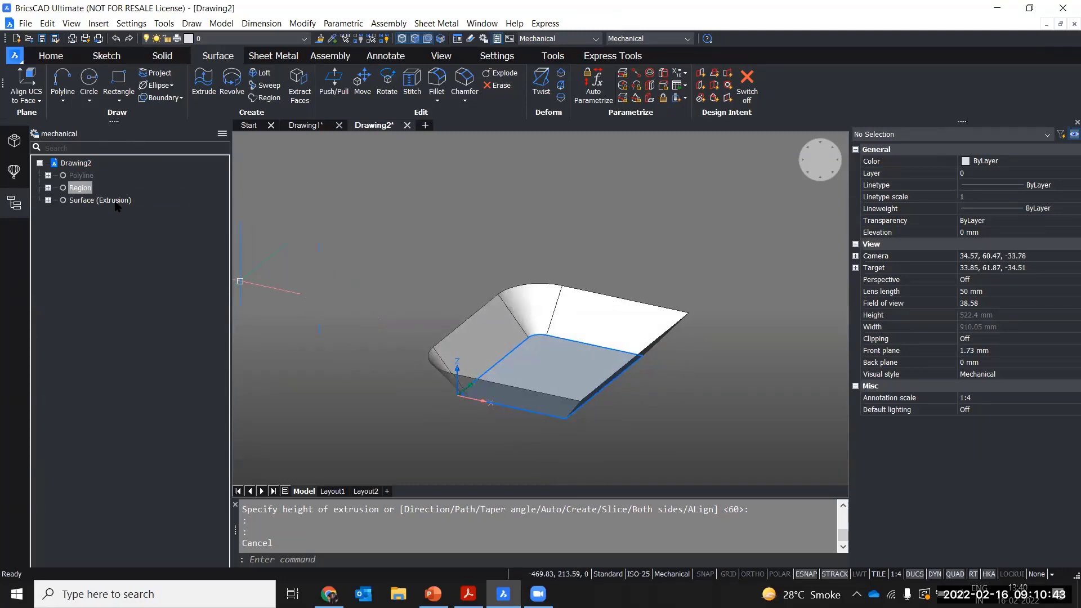
- Highlight the region and extruded surface entries in turn and examine them in the model as separate entities
left_click(88, 198)
left_click(86, 189)
left_click(96, 201)
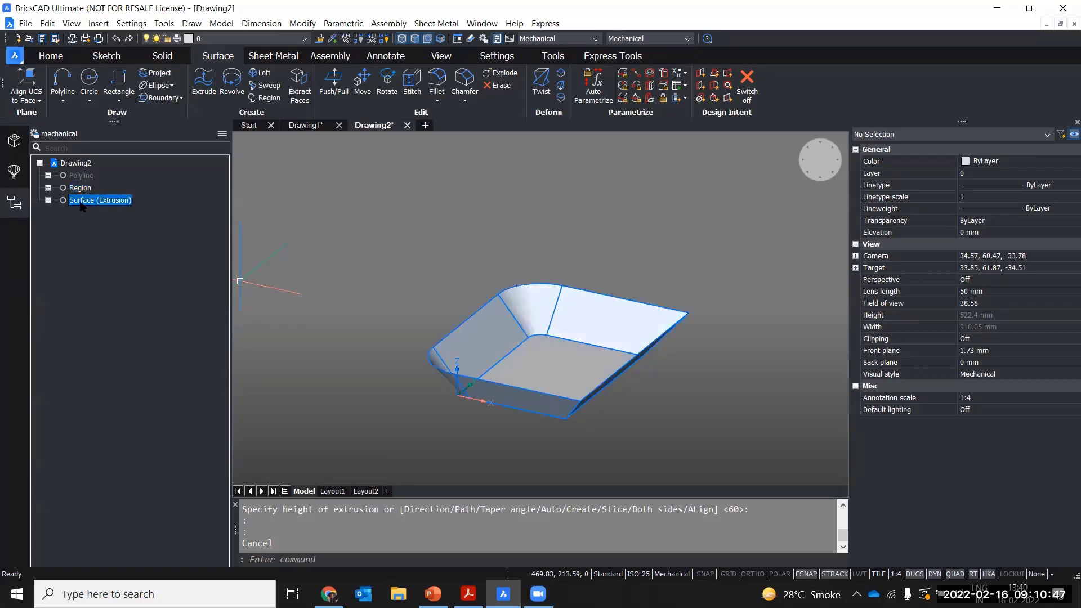
left_click(80, 188)
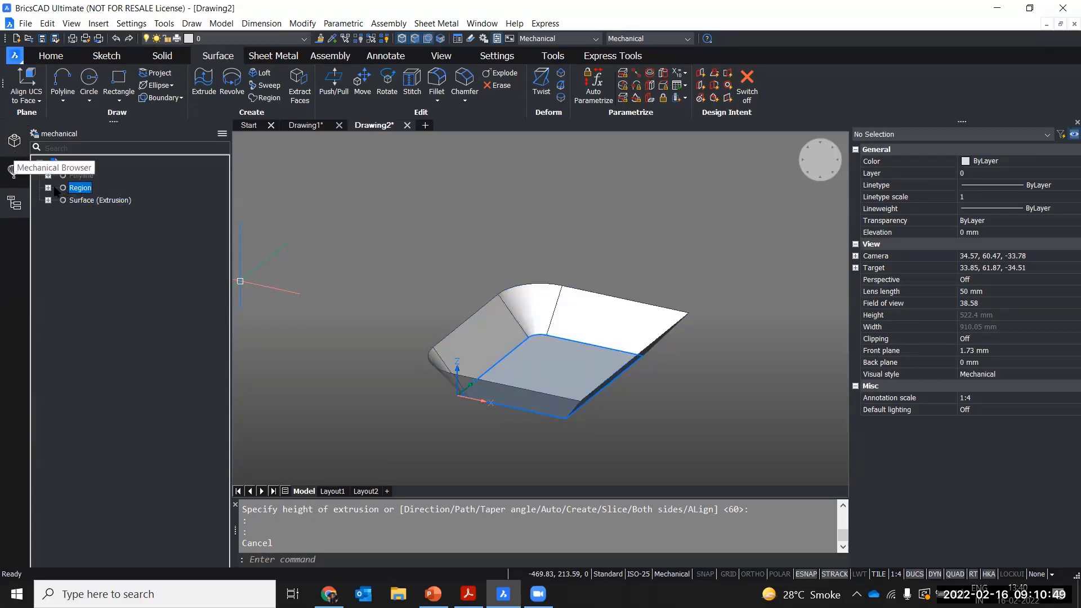
middle_click_drag(422, 269, 419, 298, "shift")
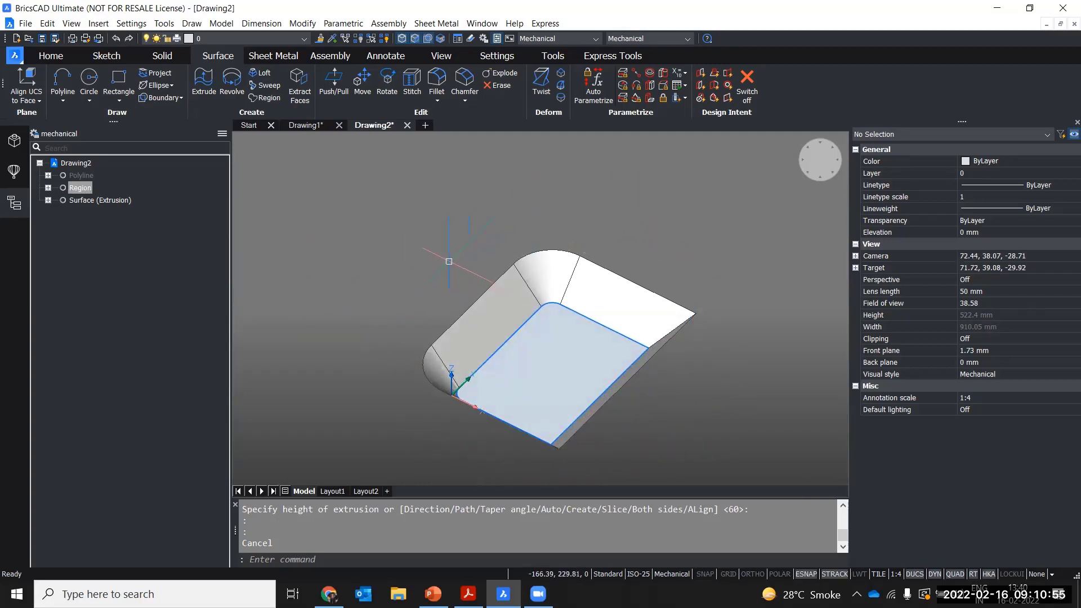
middle_click_drag(448, 261, 488, 246, "shift")
key("Escape")
left_click(745, 401)
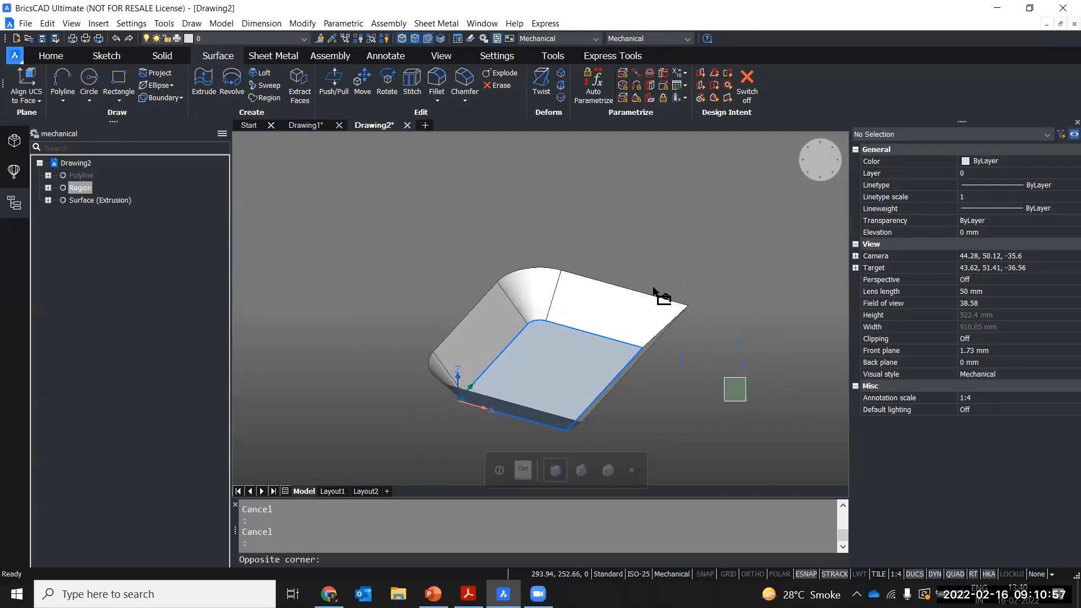
left_click(681, 377)
key("Escape")
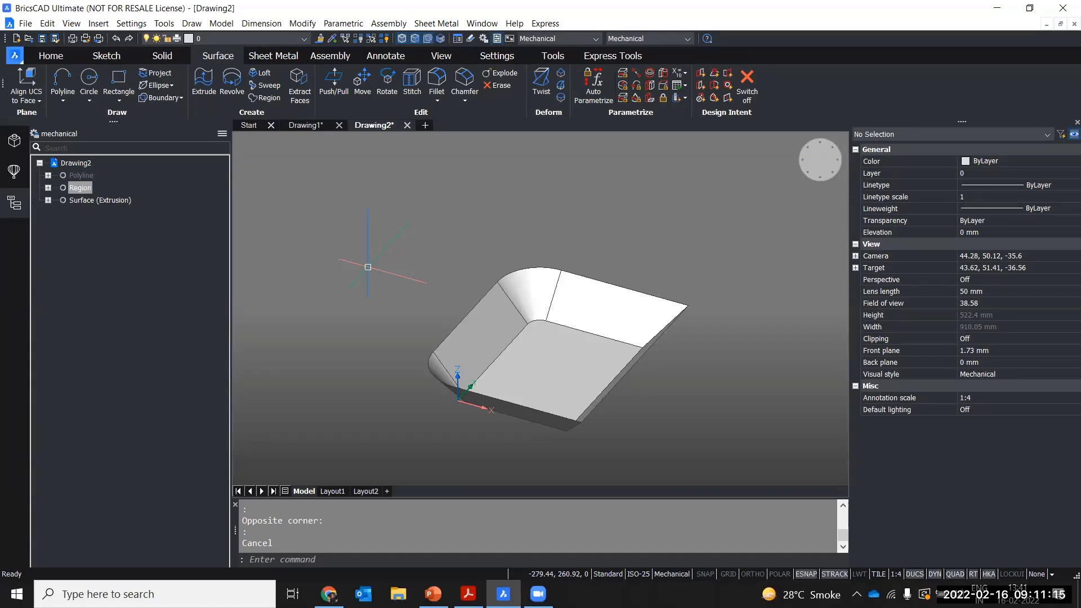
- Stitch the region and the tapered walls into one surface with DMSTITCH, and expand the surface entry in the structure tree
type("DMST")
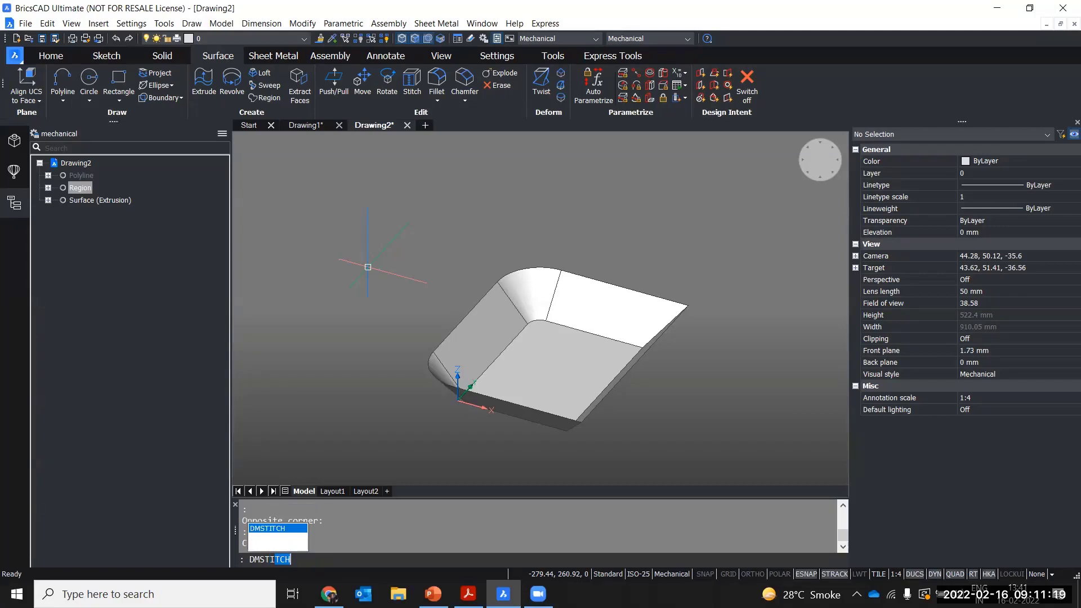
type("I")
key("Return")
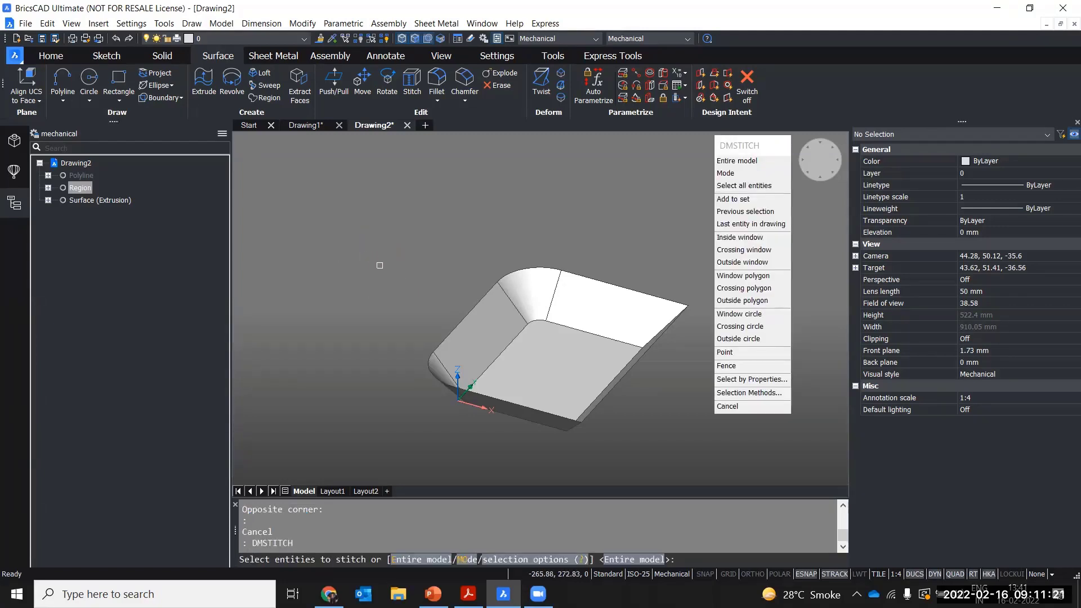
scroll(367, 267, "down", 2)
left_click(636, 405)
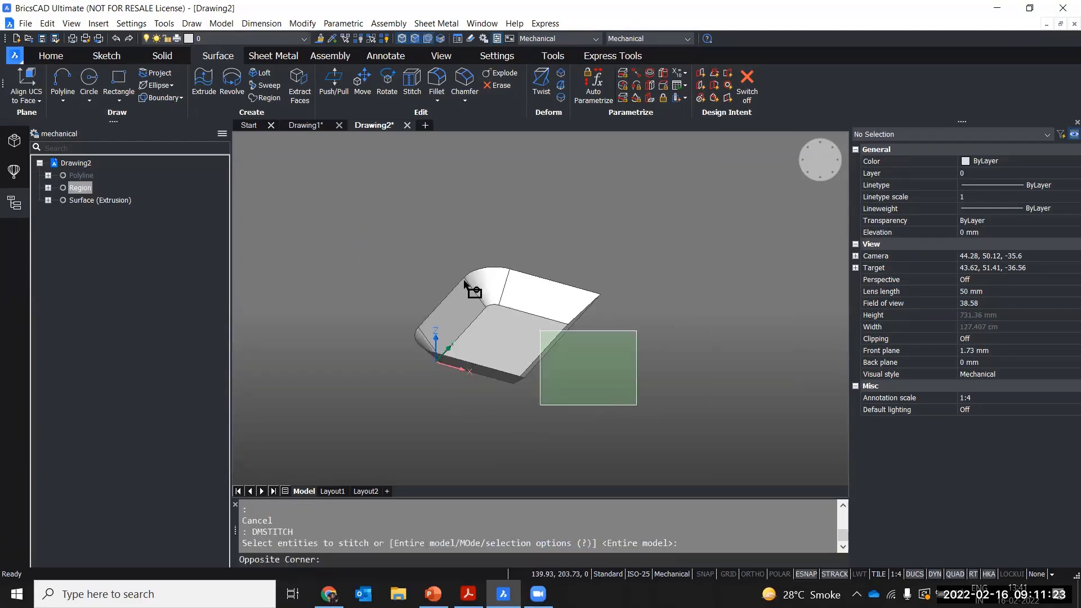
left_click(391, 228)
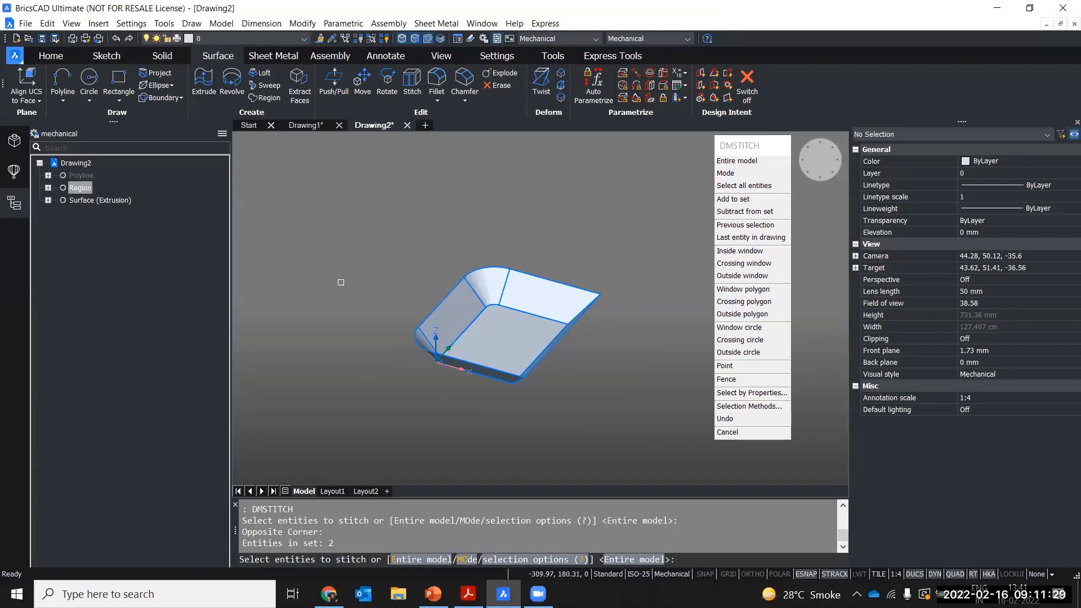
key("Return")
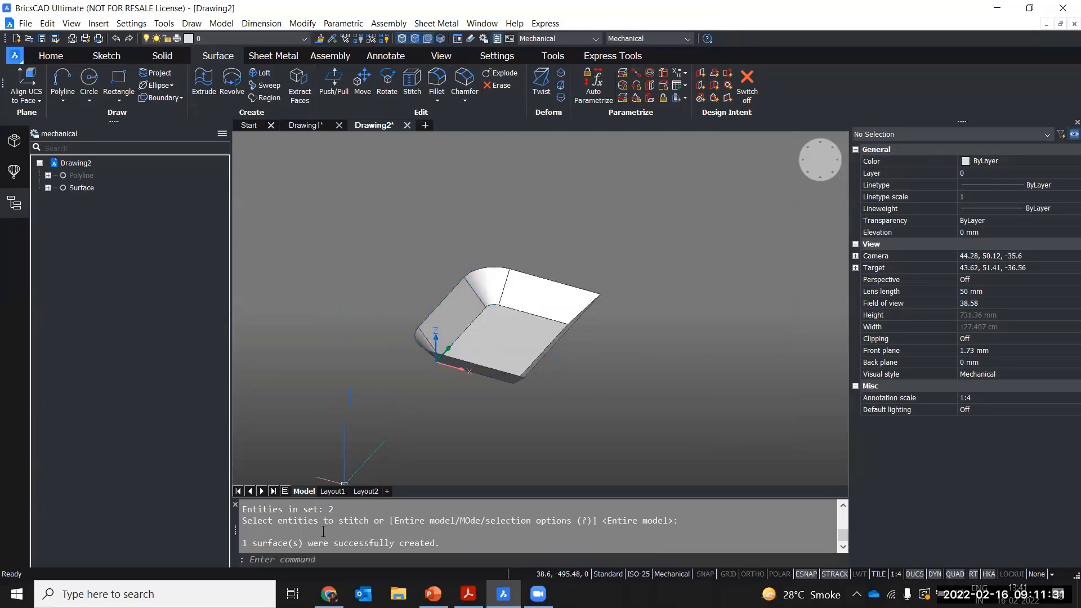
left_click(80, 189)
left_click(49, 188)
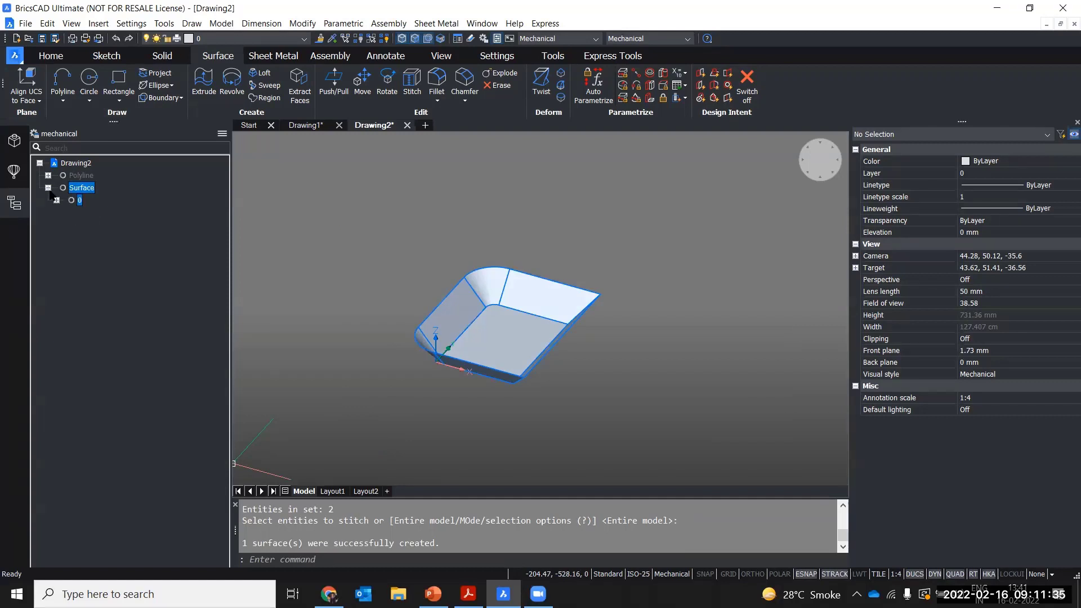
- Expand the surface entry's layer level in the structure tree and examine the stitched tray as one entity in the model
left_click(56, 201)
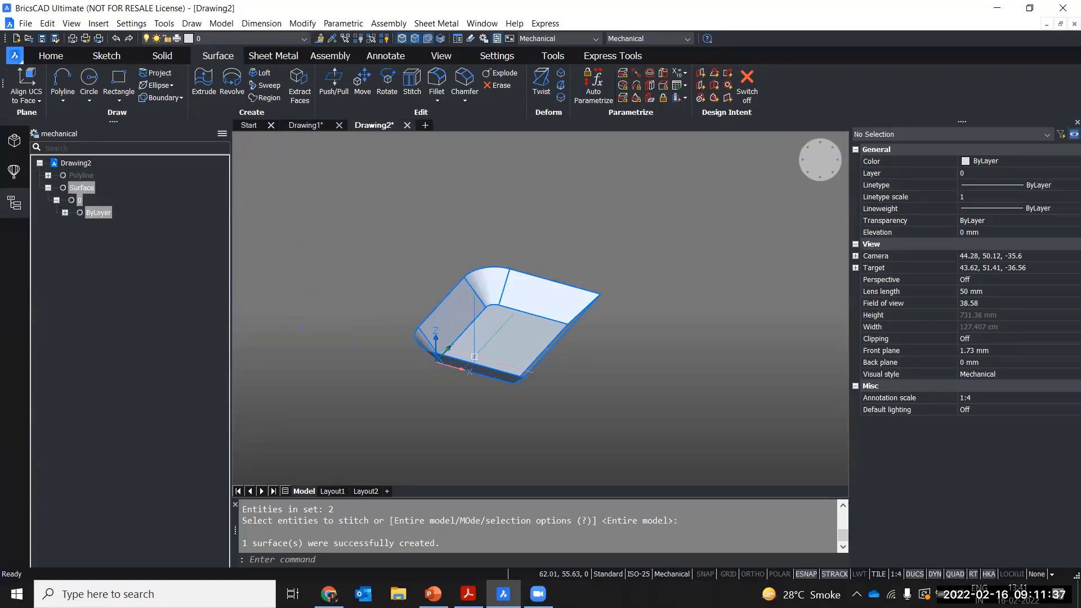
key("Escape")
left_click(574, 391)
key("Escape")
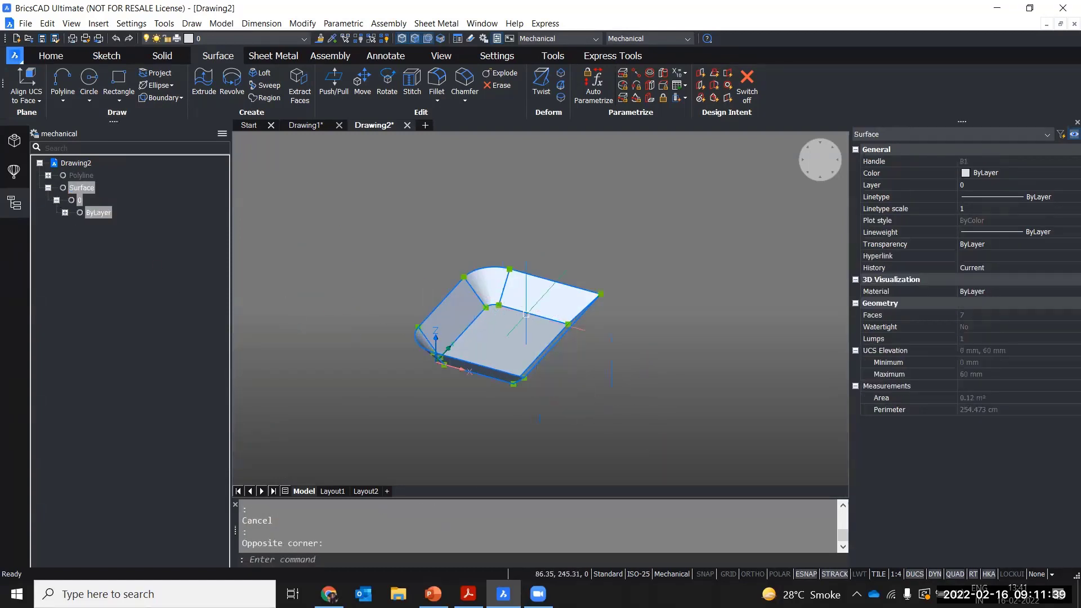
scroll(501, 349, "up", 3)
middle_click_drag(596, 417, 475, 381, "shift")
scroll(495, 332, "up", 2)
middle_click_drag(495, 332, 557, 428, "shift")
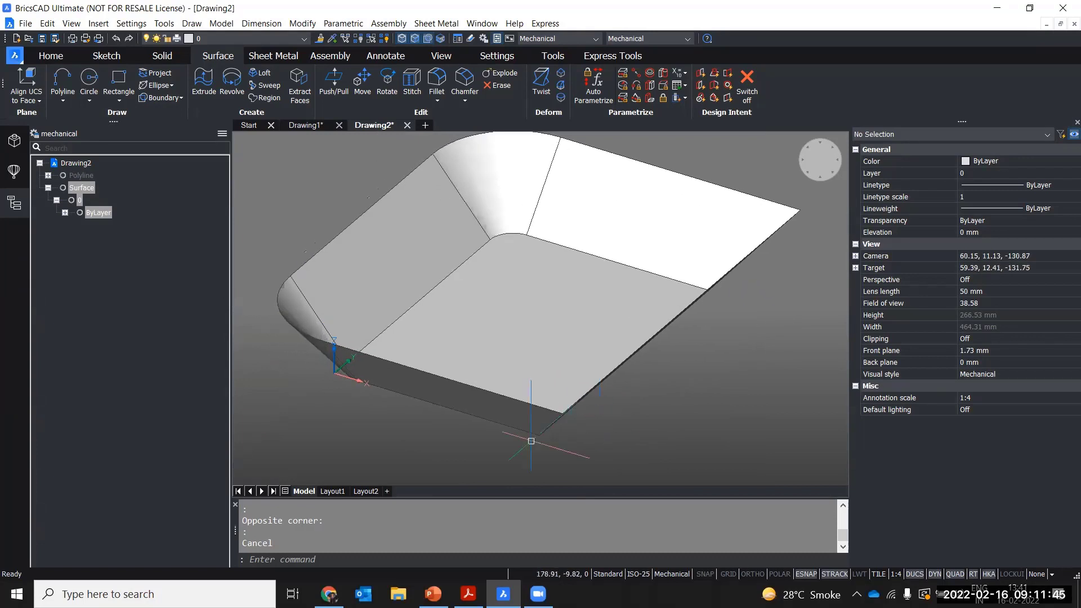
scroll(410, 393, "down", 2)
middle_click_drag(405, 388, 400, 384, "shift")
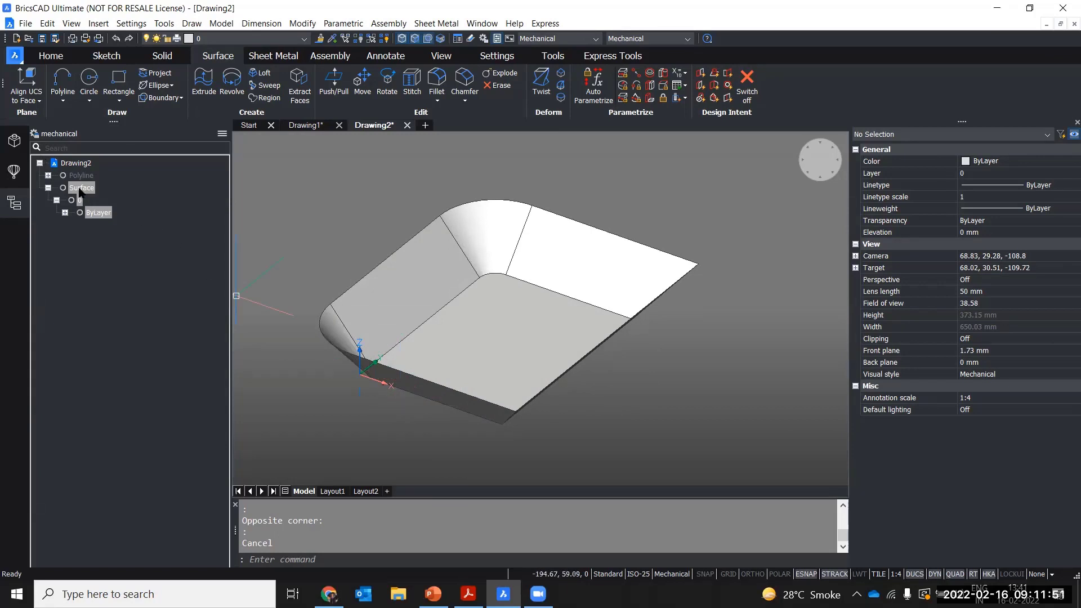
- Expand the surface entry down to its individual entity and highlight it in the model to check what it covers
left_click(65, 212)
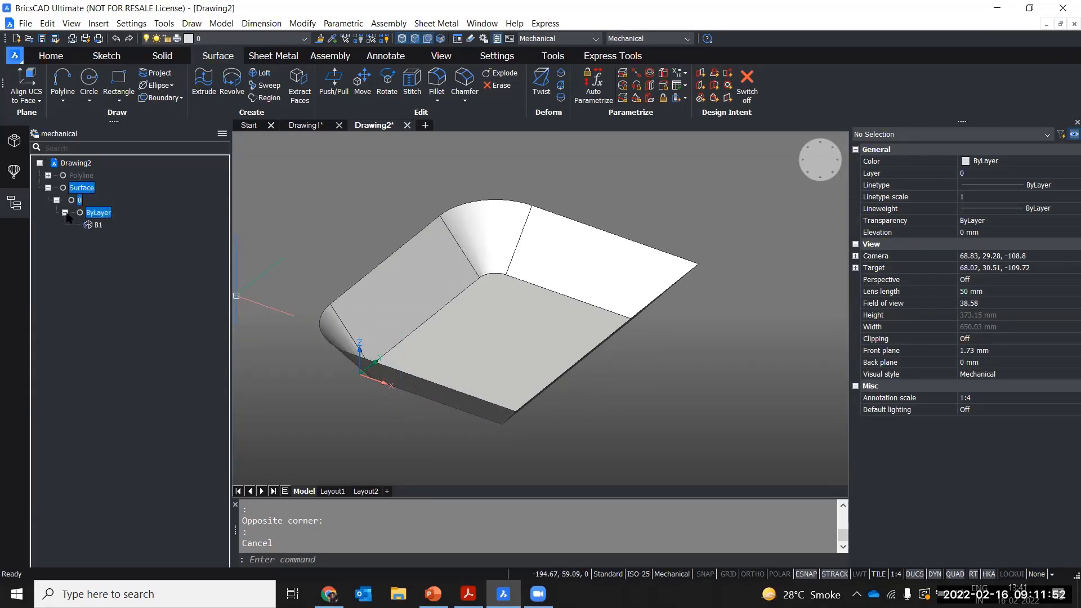
left_click(97, 226)
left_click(85, 191)
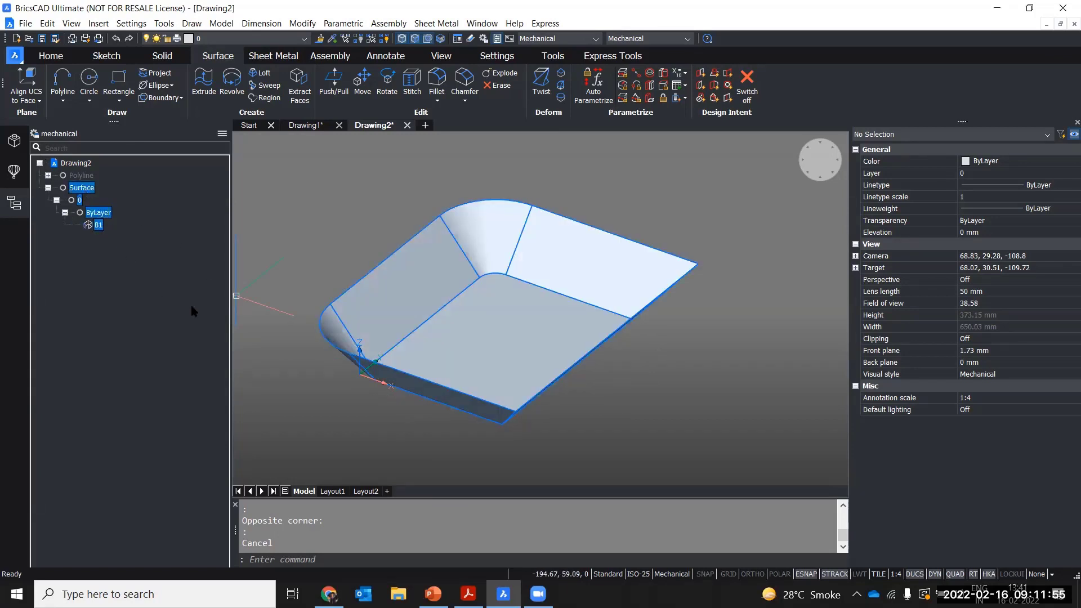
middle_click_drag(725, 352, 736, 365)
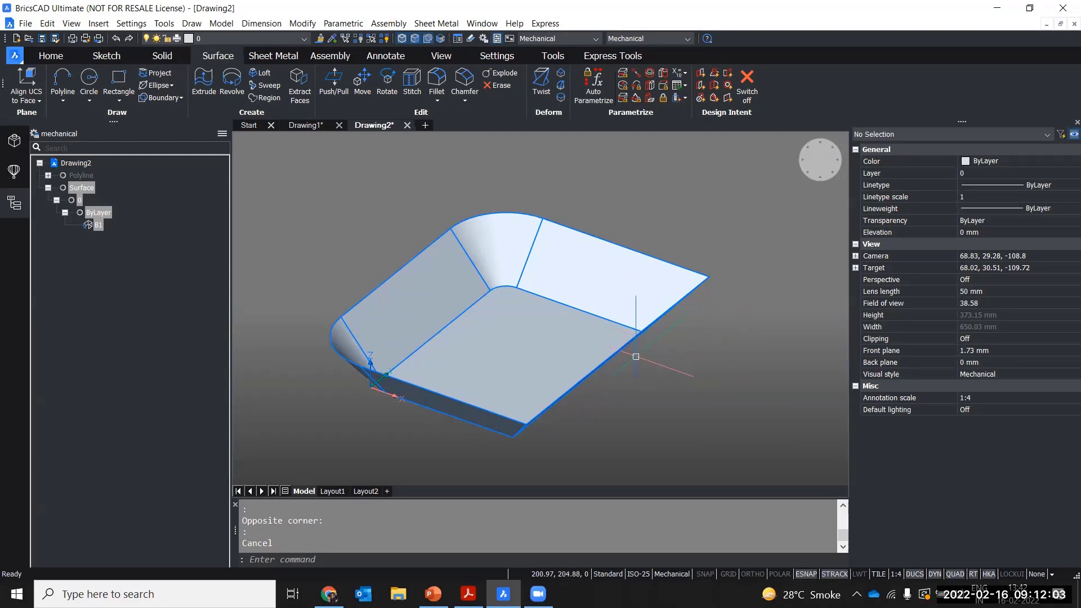
middle_click_drag(632, 356, 530, 340, "shift")
key("Escape")
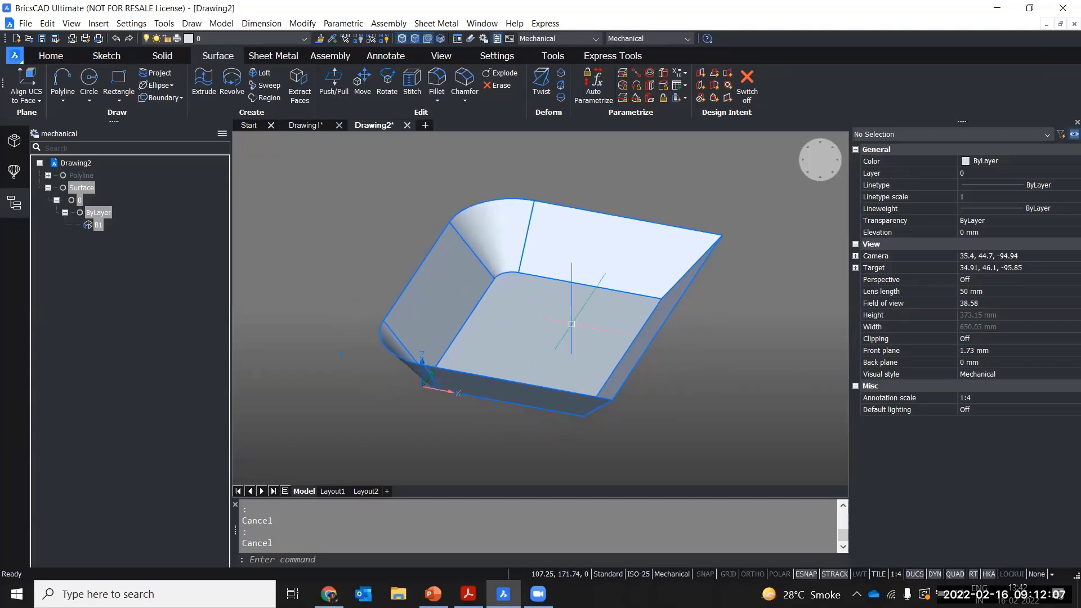
- Clear the selection and examine the tray's bottom face, corner edges and tapered walls from several angles
left_click(81, 176)
left_click(96, 212)
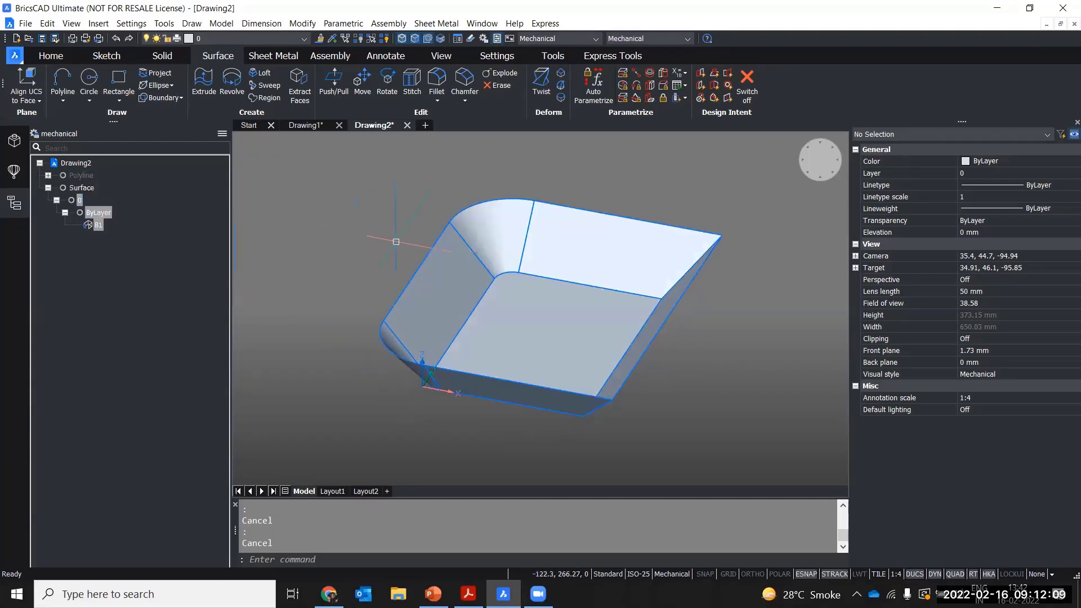
left_click_drag(609, 448, 454, 369)
key("Escape")
mouse_move(532, 343)
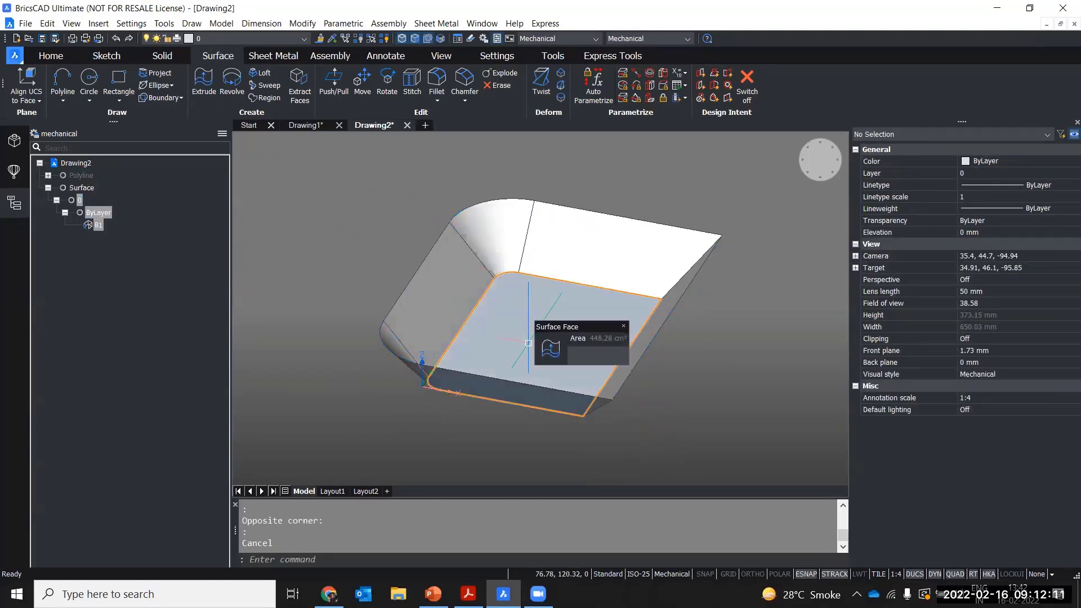
middle_click_drag(551, 328, 560, 314, "shift")
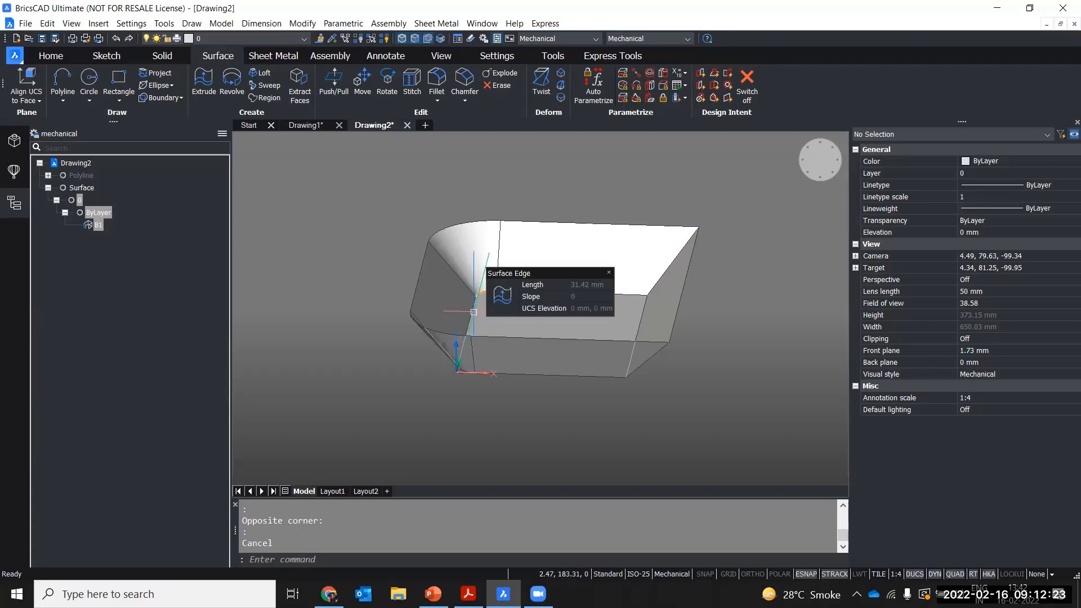
middle_click_drag(458, 344, 454, 430, "shift")
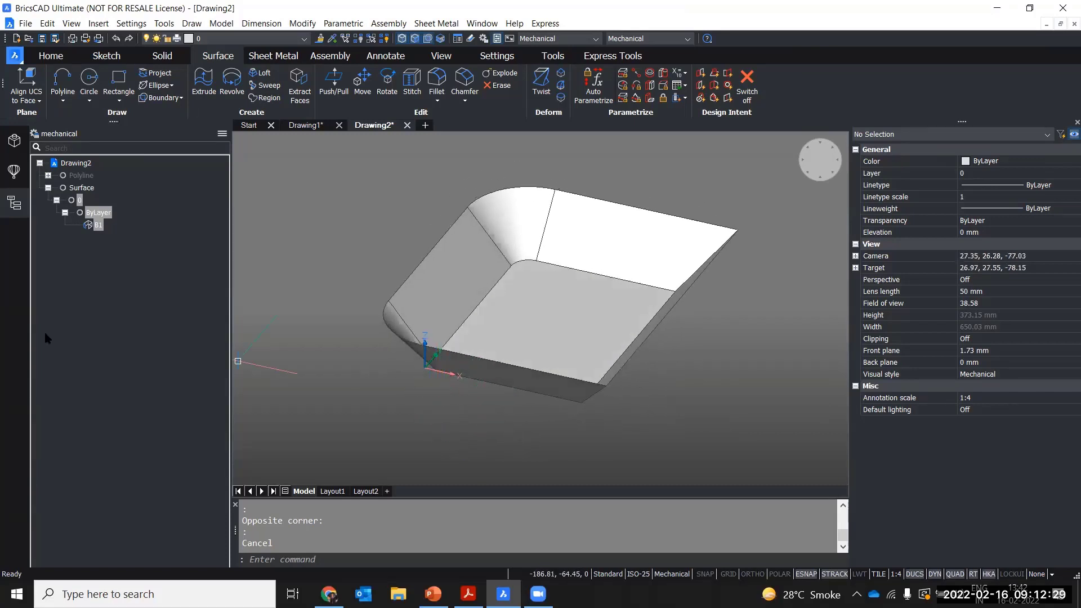
mouse_move(579, 298)
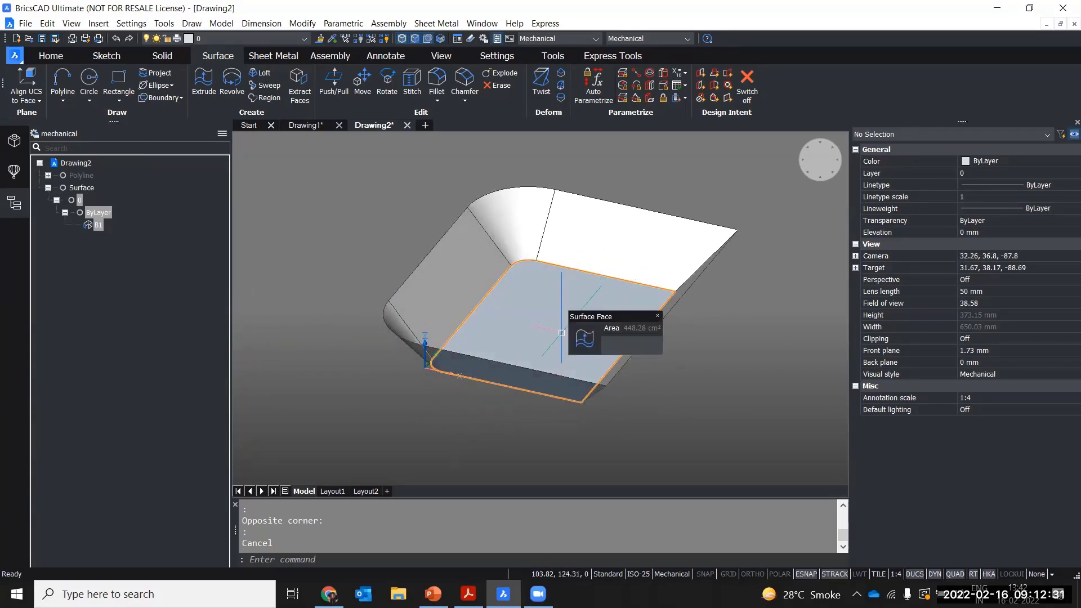
middle_click_drag(694, 362, 695, 373, "shift")
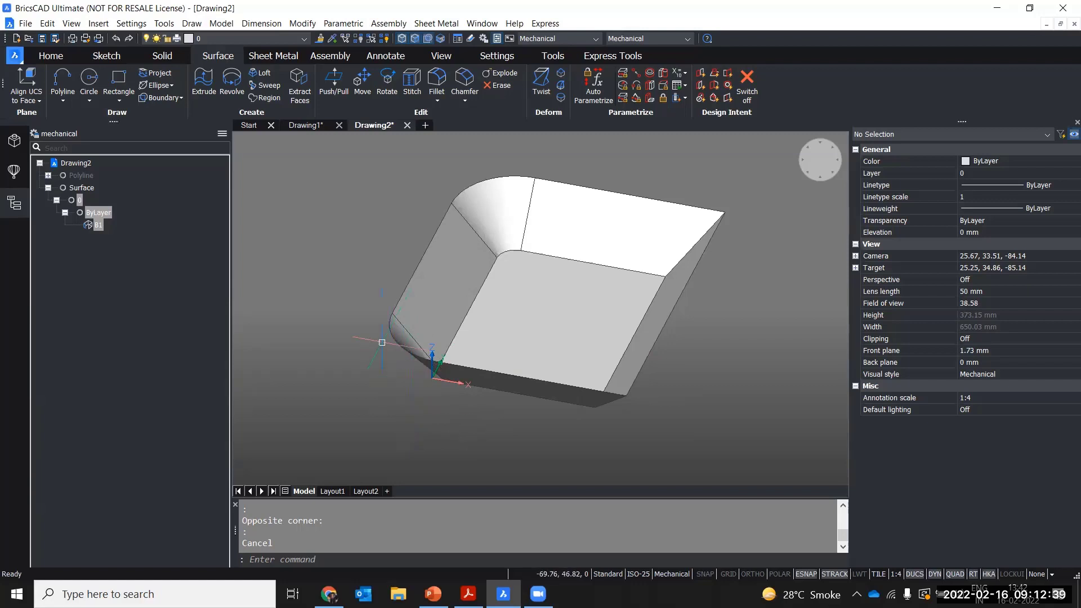
- Rotate the tray's bottom face about its long straight edge up to the endpoint at the opposite wall's top corner
left_click(144, 55)
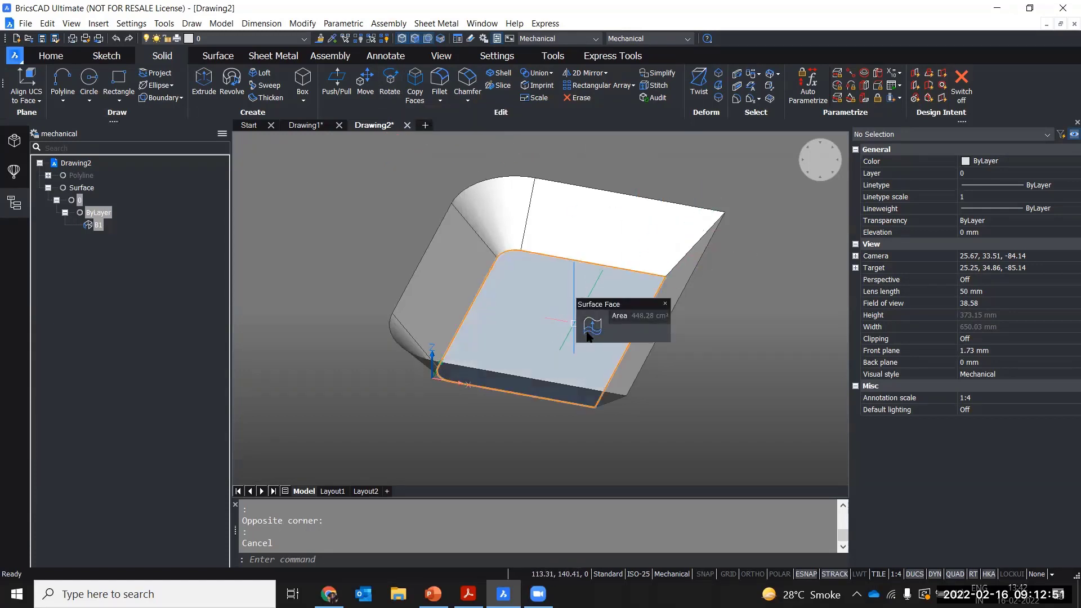
mouse_move(589, 332)
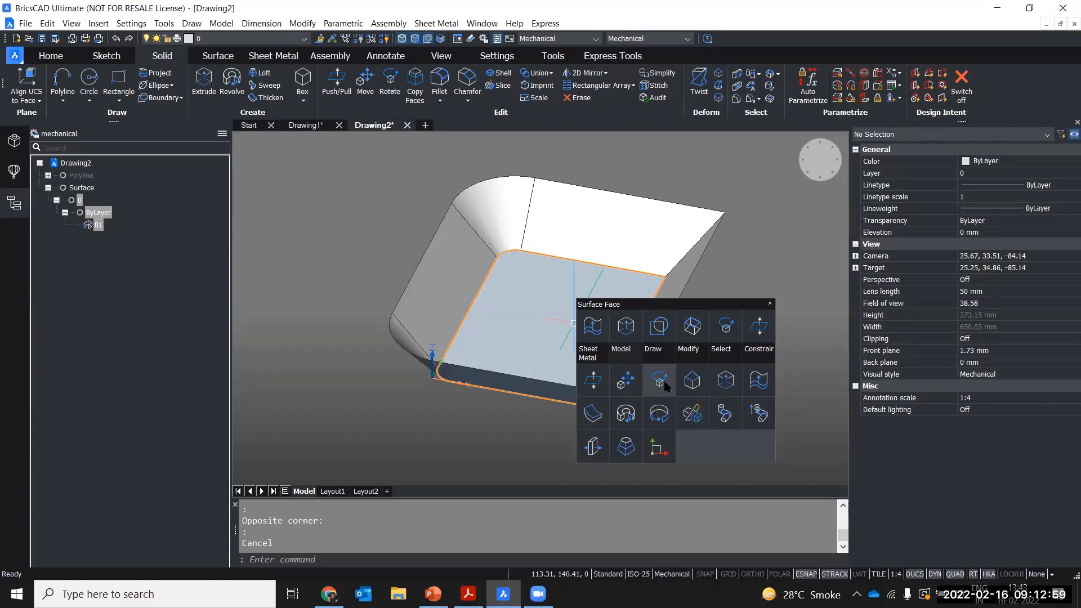
left_click(664, 384)
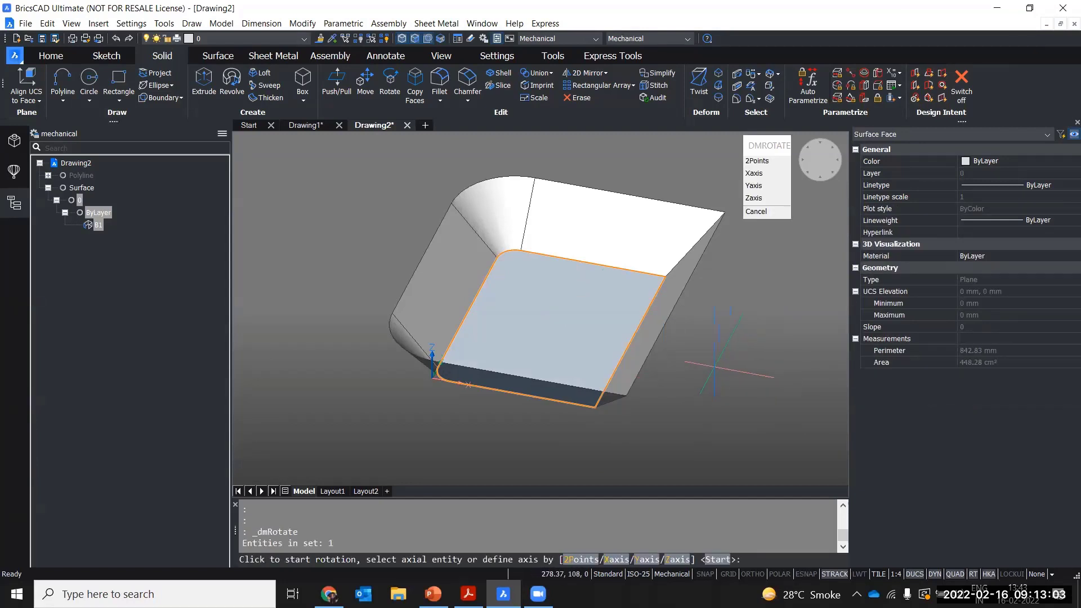
middle_click_drag(718, 374, 703, 429, "shift")
scroll(673, 411, "up", 2)
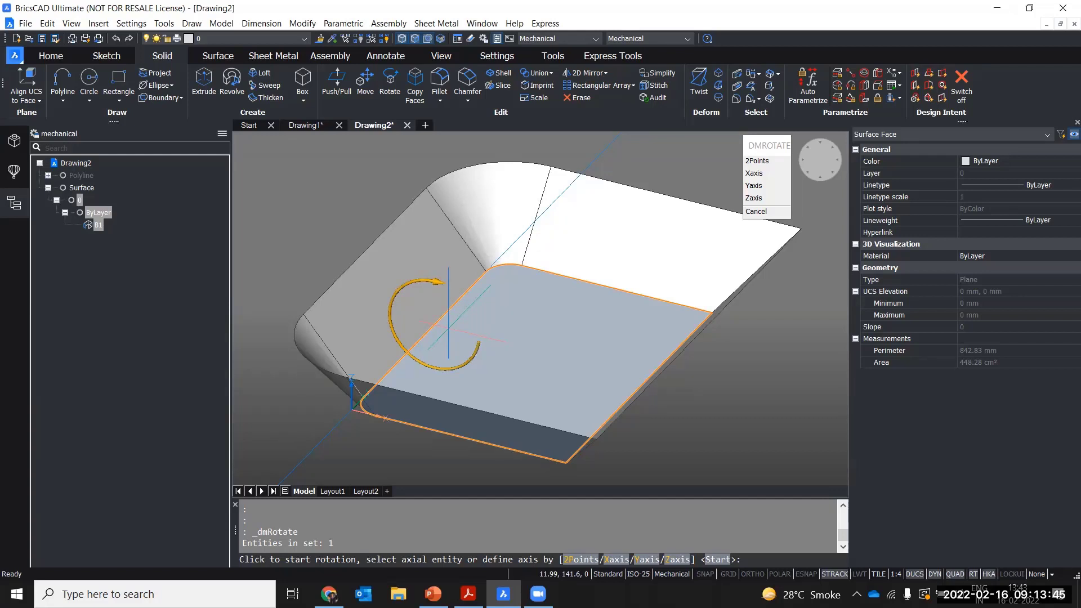
left_click(434, 325)
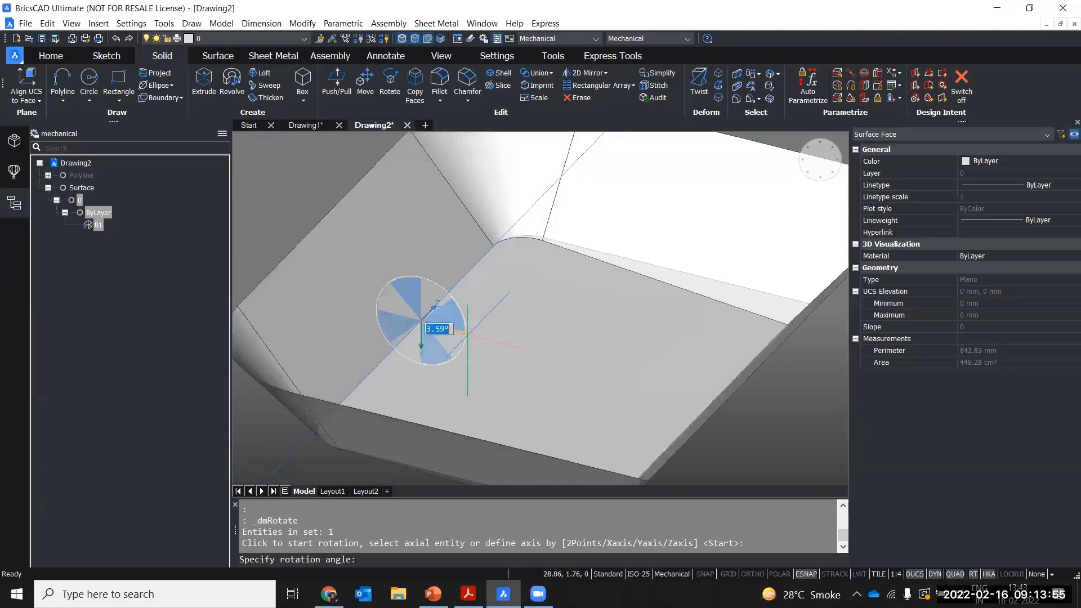
scroll(458, 329, "up", 2)
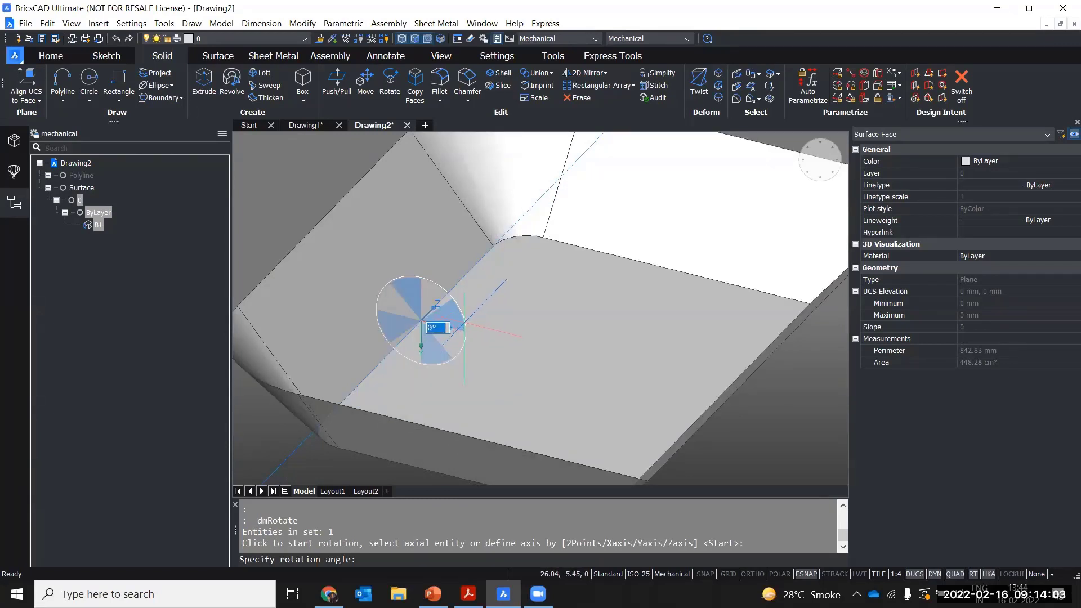
scroll(467, 322, "up", 3)
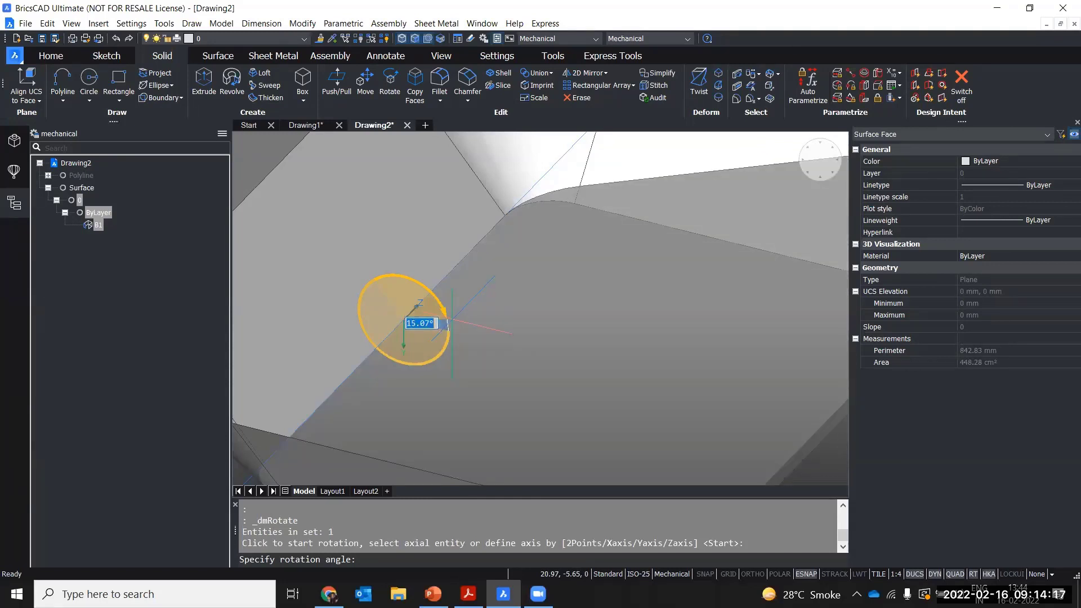
scroll(446, 324, "down", 5)
scroll(467, 324, "up", 3)
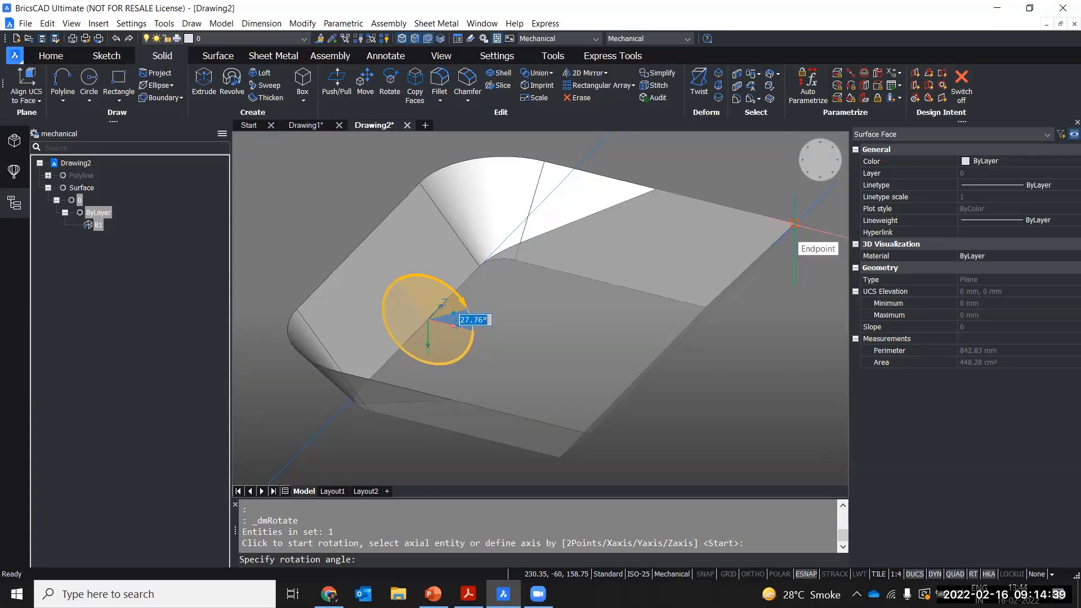
left_click(793, 224)
- Draw a 4-sided center-side polygon in the long tapered wall's plane, centred on its top edge's midpoint, 30 mm from centre to side
mouse_move(454, 360)
middle_mouse_down("shift")
mouse_move(482, 368)
mouse_move(526, 343)
mouse_move(498, 346)
mouse_move(487, 365)
mouse_move(422, 345)
mouse_move(475, 357)
middle_mouse_up("shift")
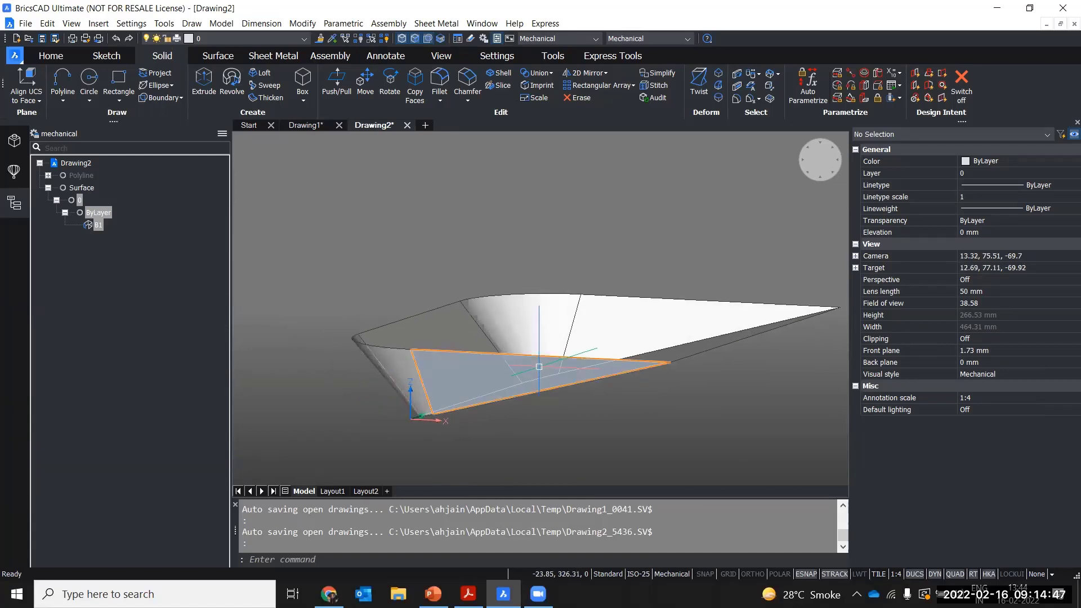
middle_click_drag(539, 366, 507, 414, "shift")
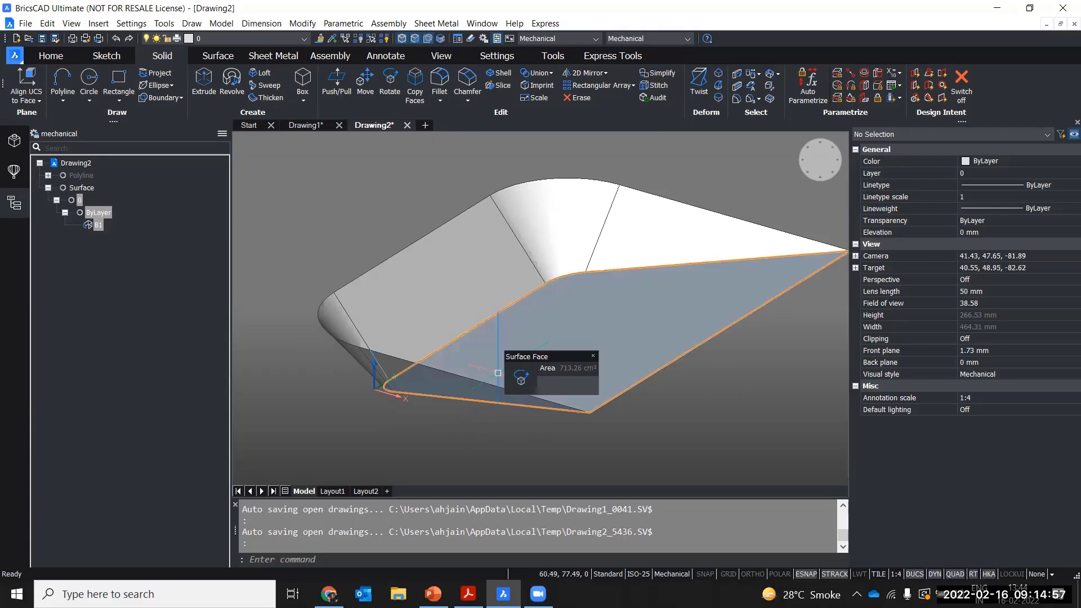
middle_click_drag(487, 388, 520, 333, "shift")
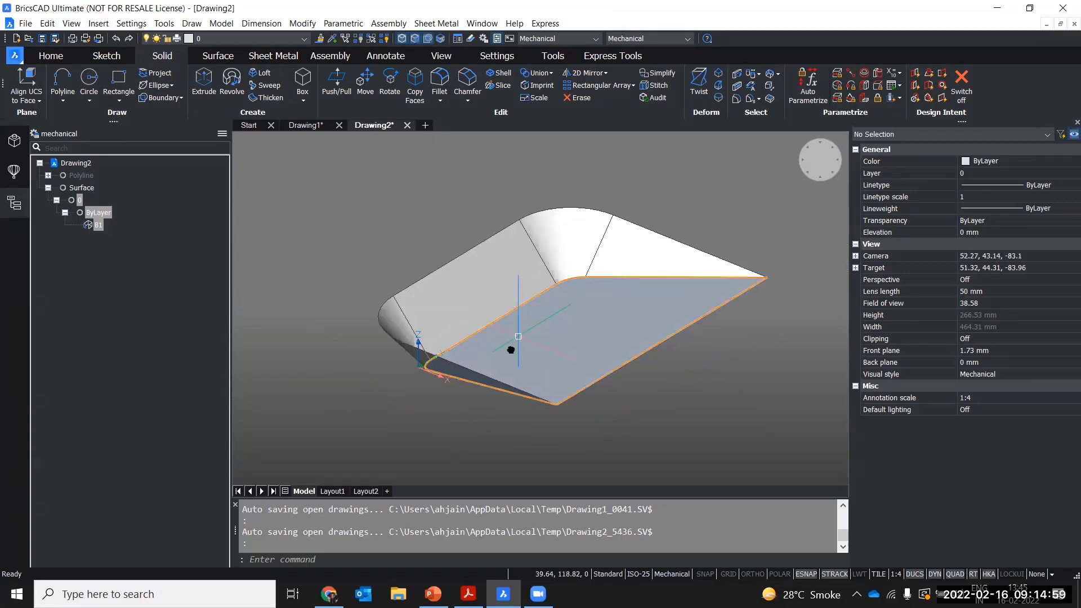
scroll(503, 349, "down", 2)
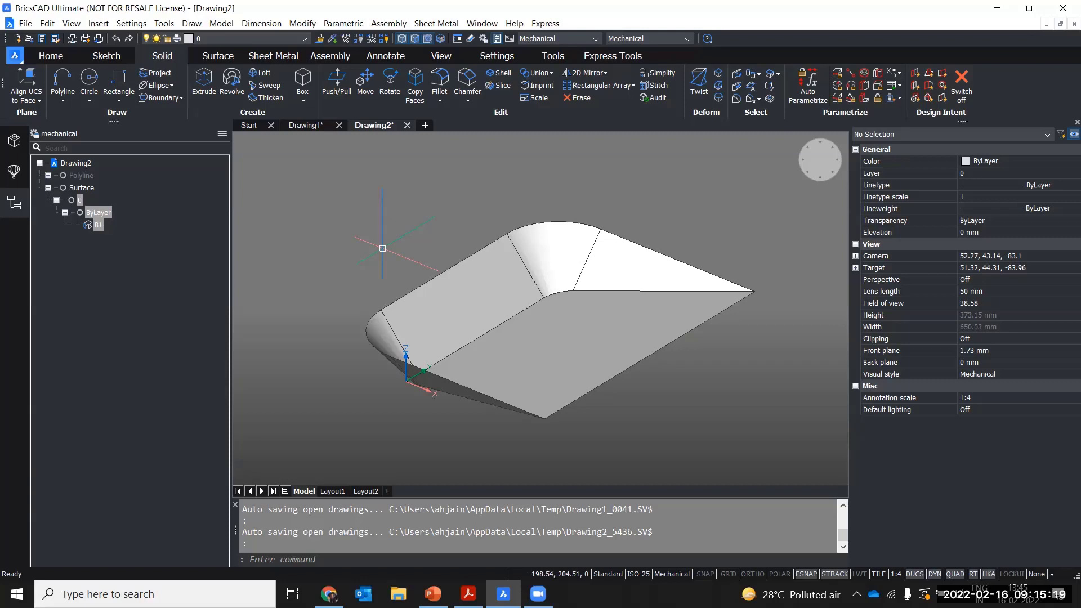
left_click(118, 100)
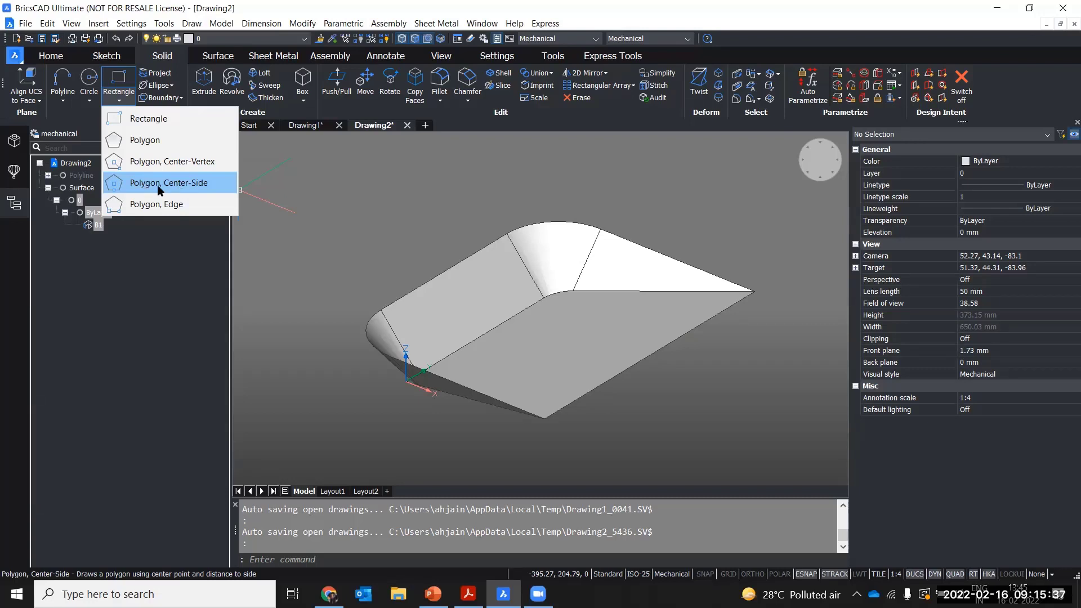
left_click(206, 188)
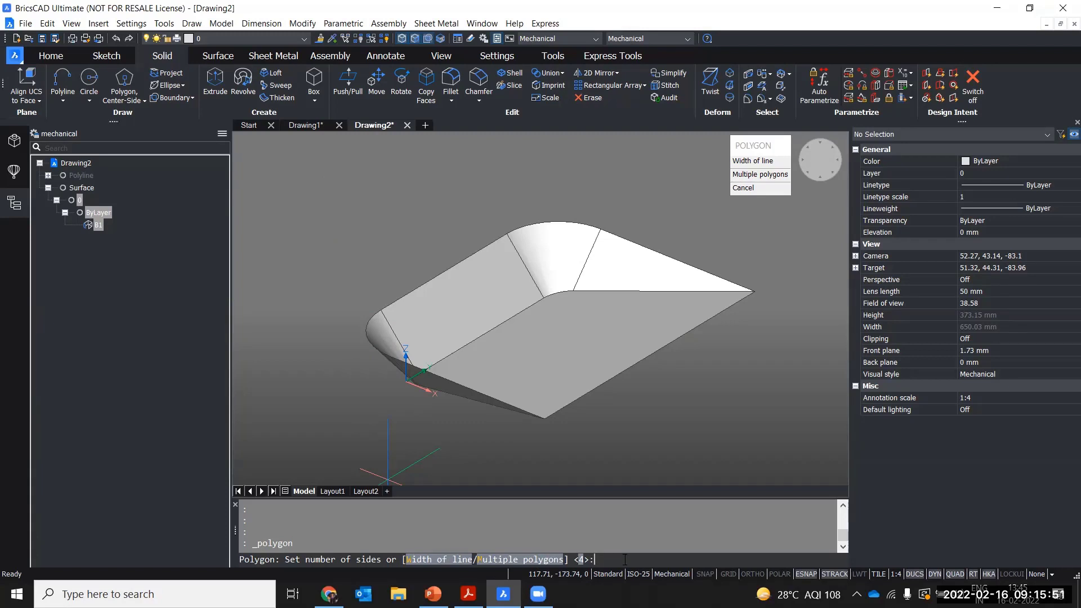
key("Return")
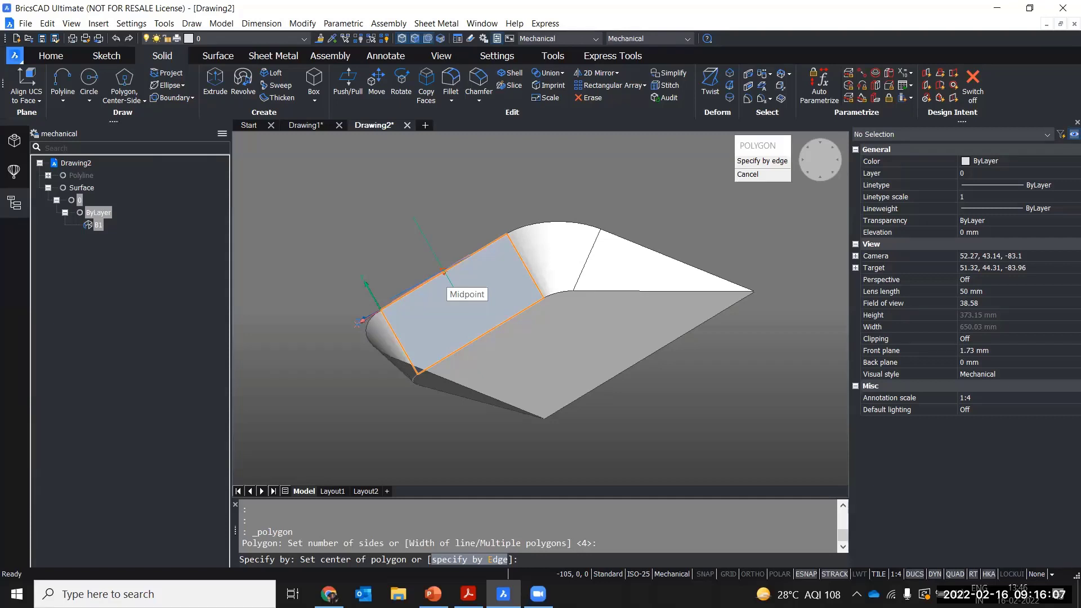
key("ctrl")
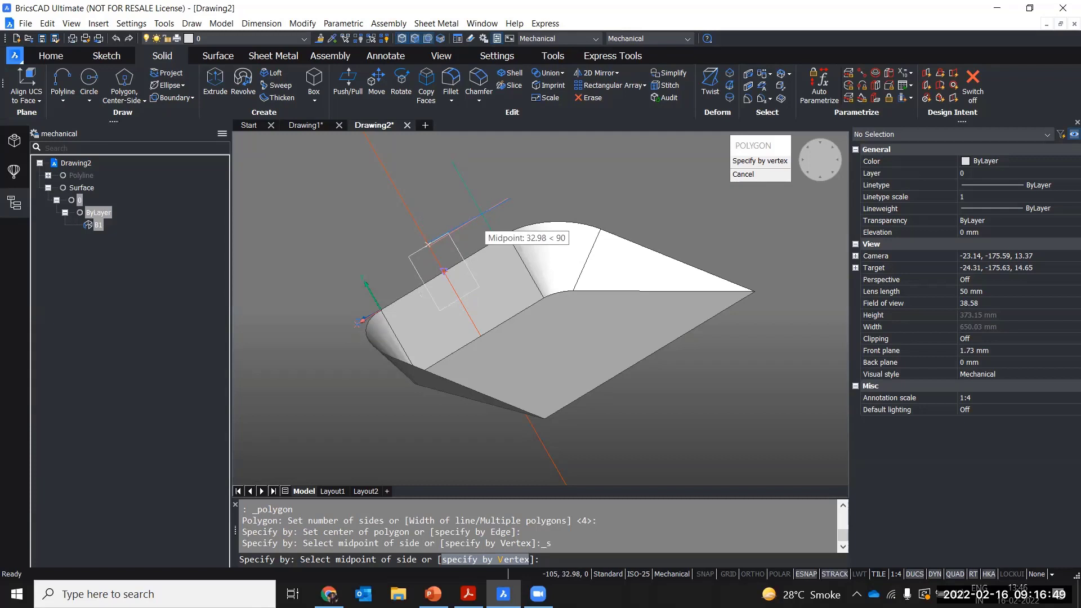
type("30")
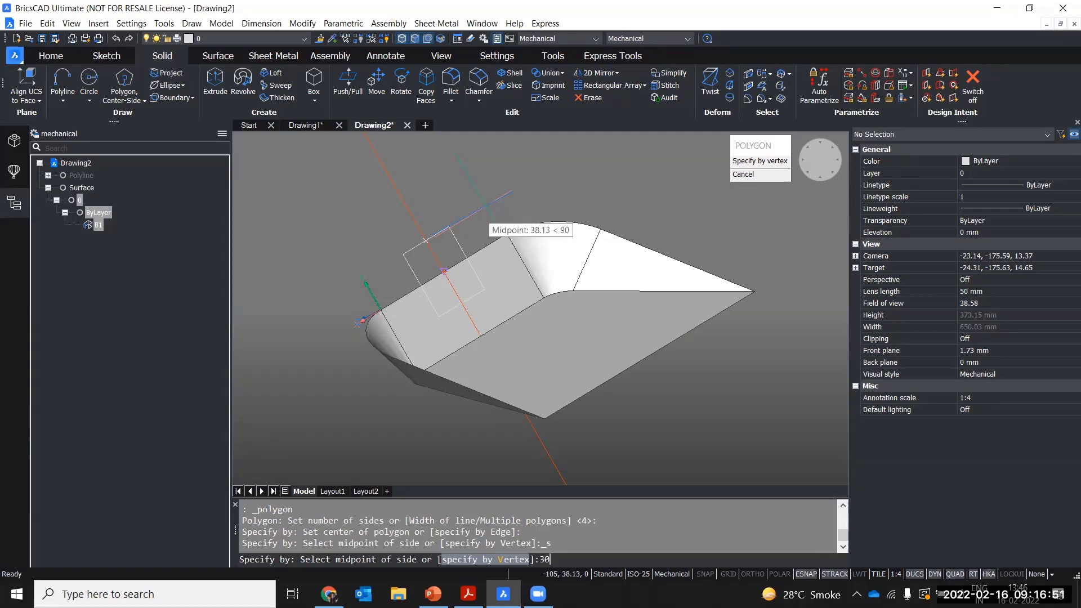
key("Return")
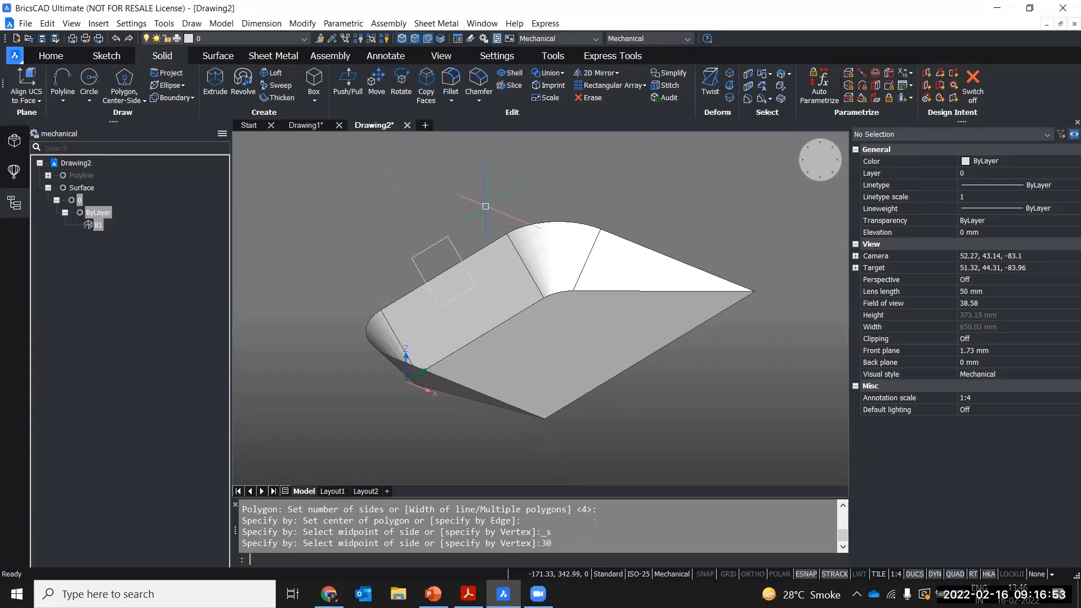
key("Escape")
- Examine the square's placement across the top edge of the long tapered wall from several angles
middle_click_drag(470, 215, 444, 225, "shift")
scroll(408, 308, "up", 4)
scroll(411, 308, "up", 2)
scroll(410, 302, "down", 3)
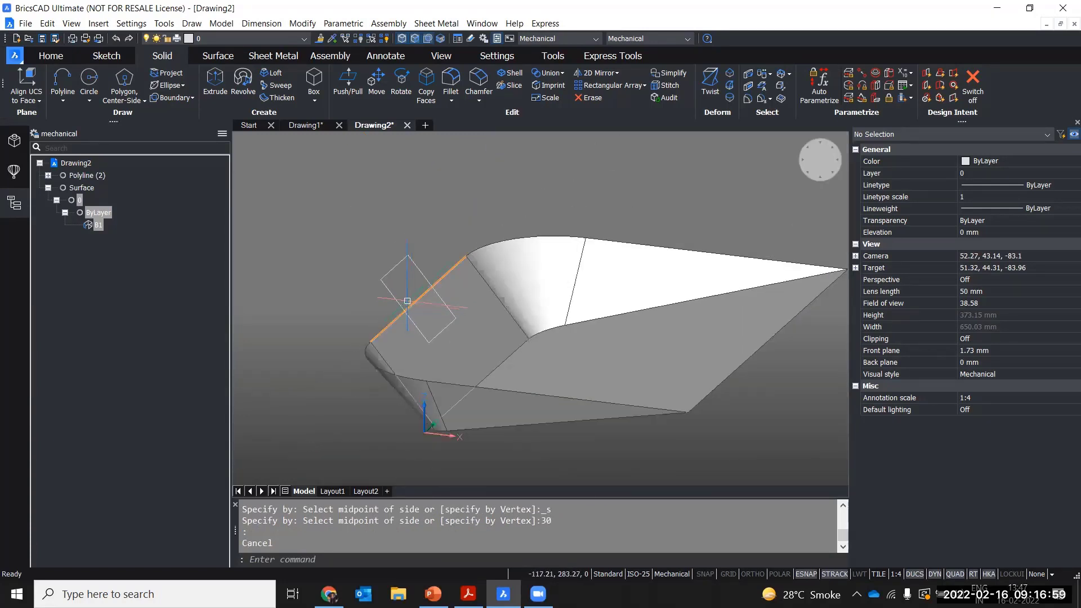
middle_click_drag(409, 302, 457, 242, "shift")
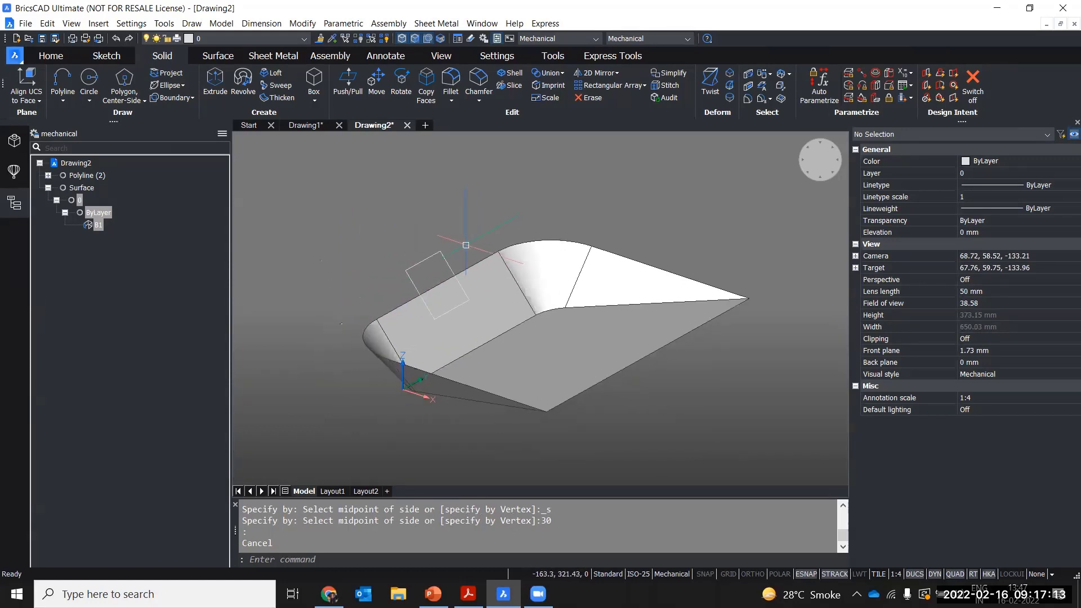
scroll(457, 241, "up", 3)
scroll(458, 242, "down", 3)
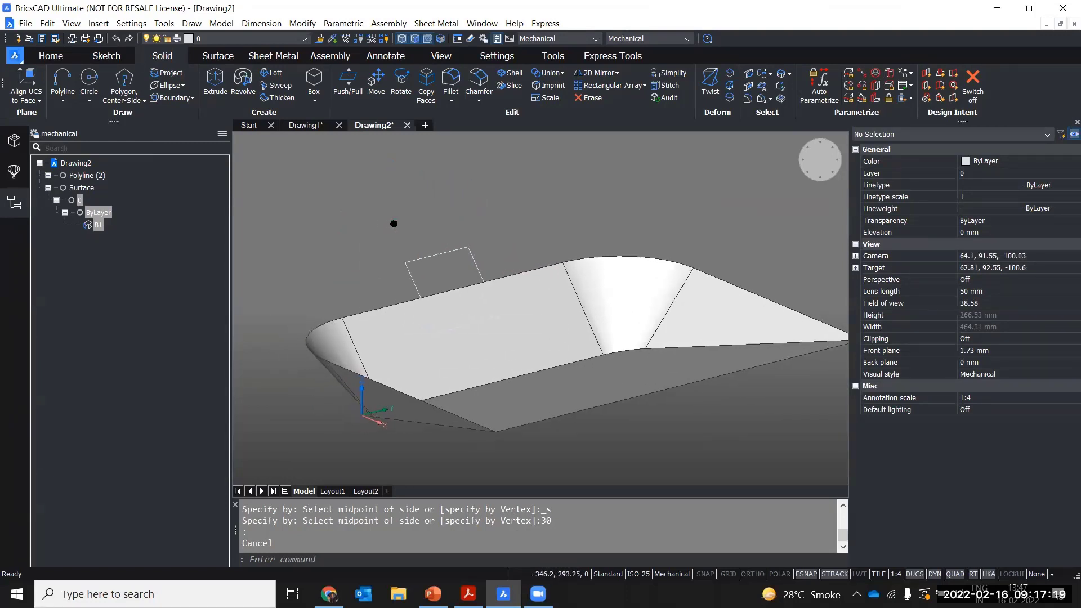
- Extrude the square polyline as a surface about 82 mm through the long tapered wall in Slice mode
middle_click_drag(372, 223, 446, 224)
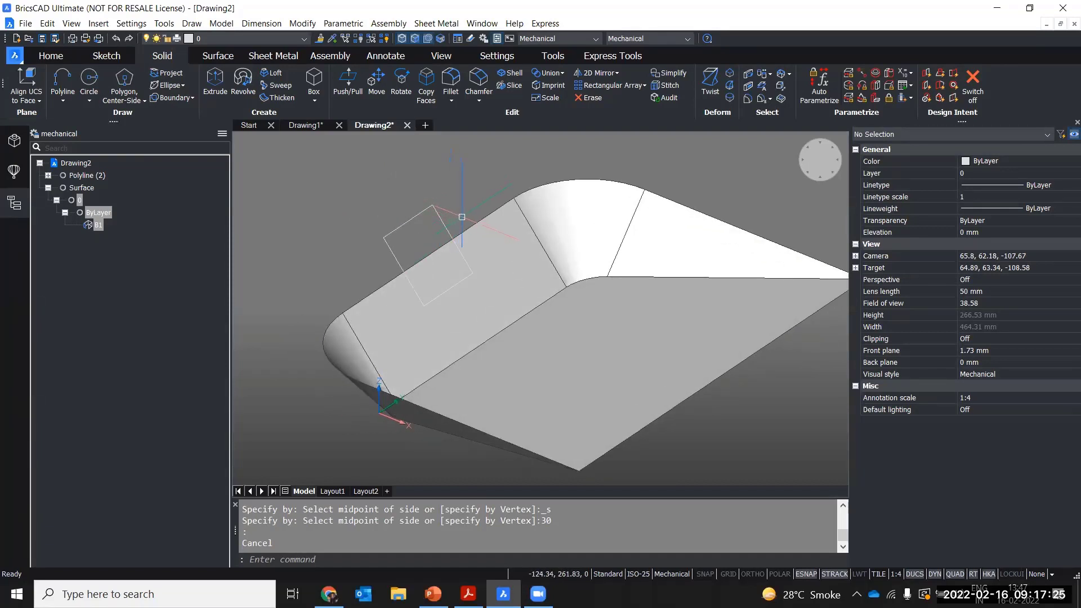
mouse_move(441, 217)
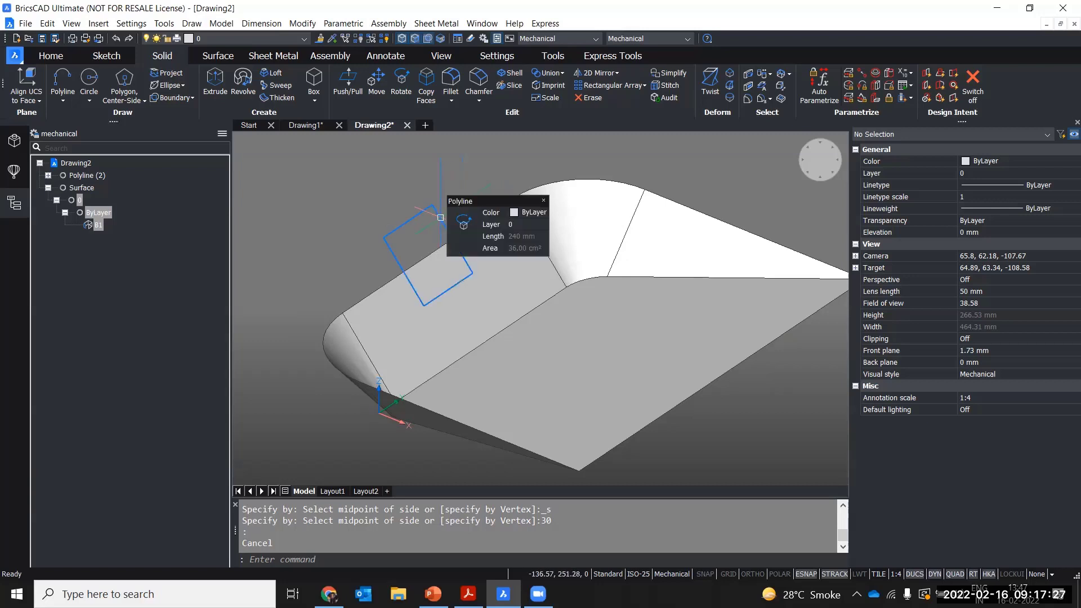
mouse_move(456, 247)
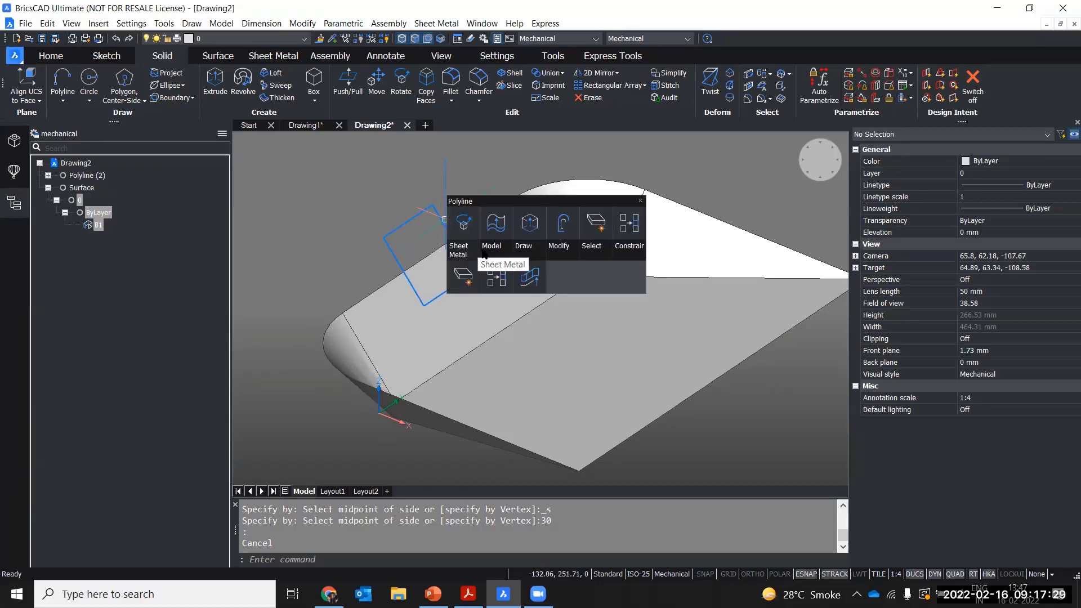
mouse_move(549, 260)
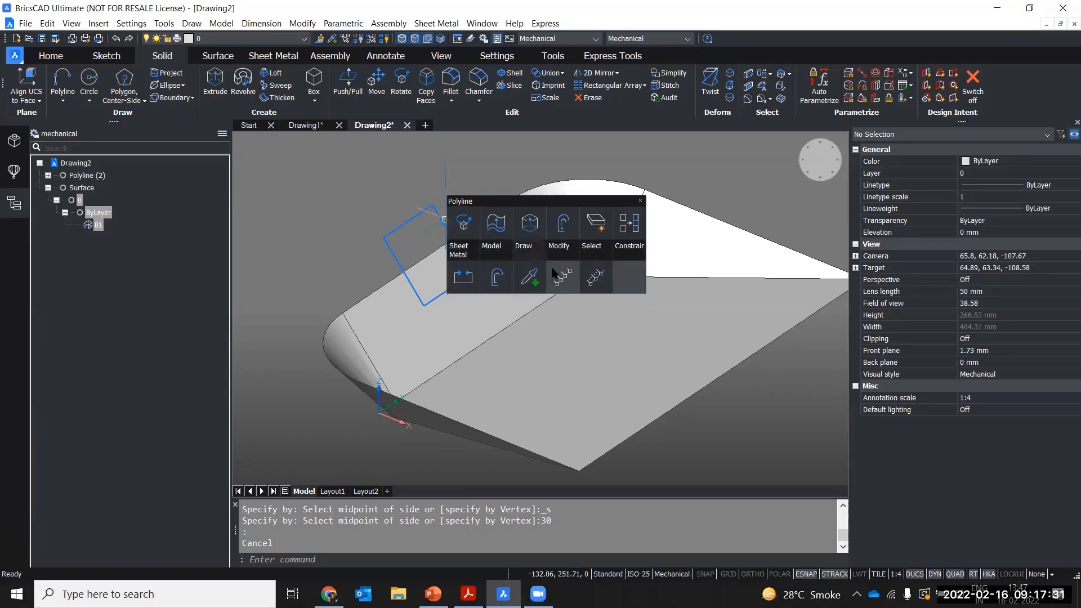
mouse_move(492, 248)
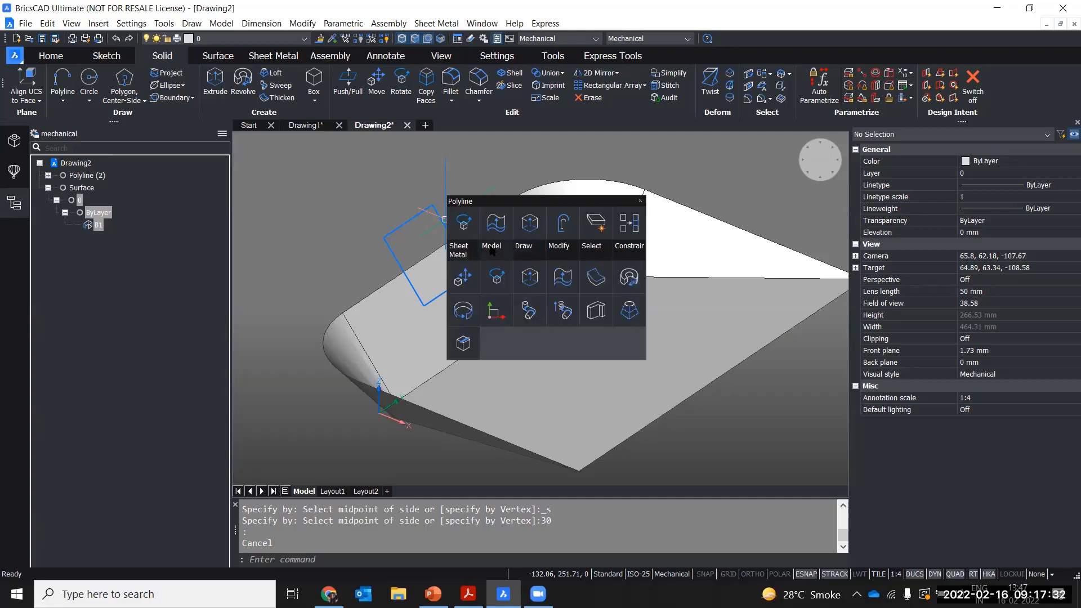
left_click(563, 276)
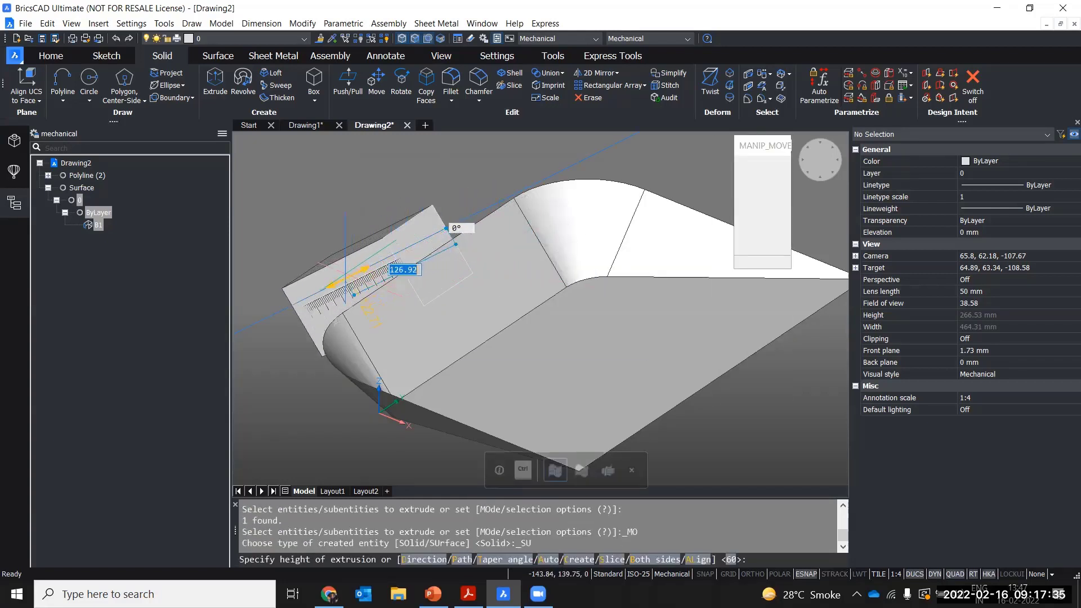
scroll(369, 278, "down", 2)
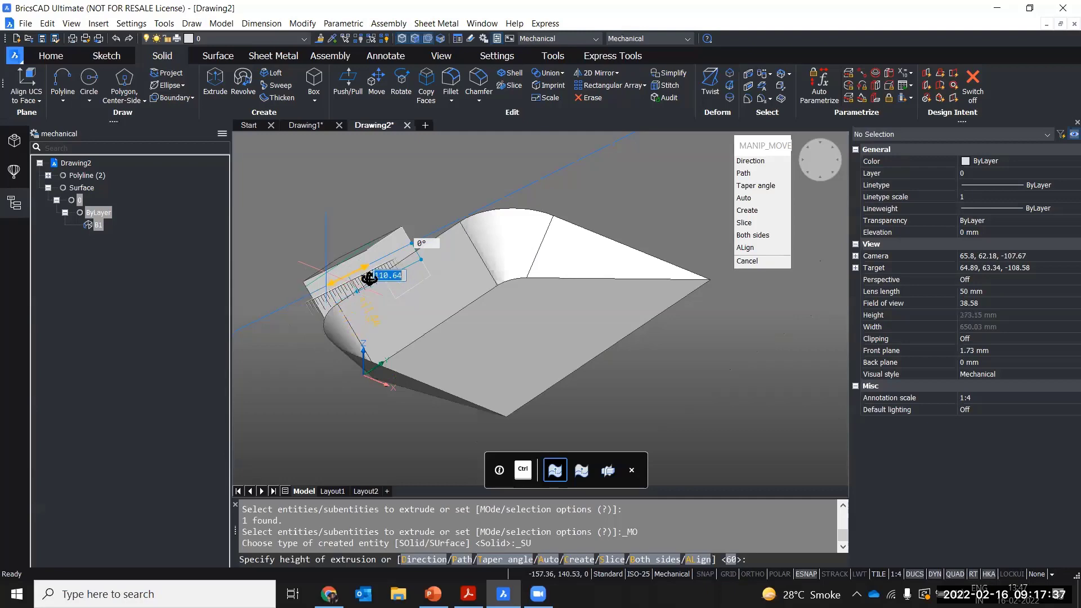
middle_click_drag(369, 278, 393, 336, "shift")
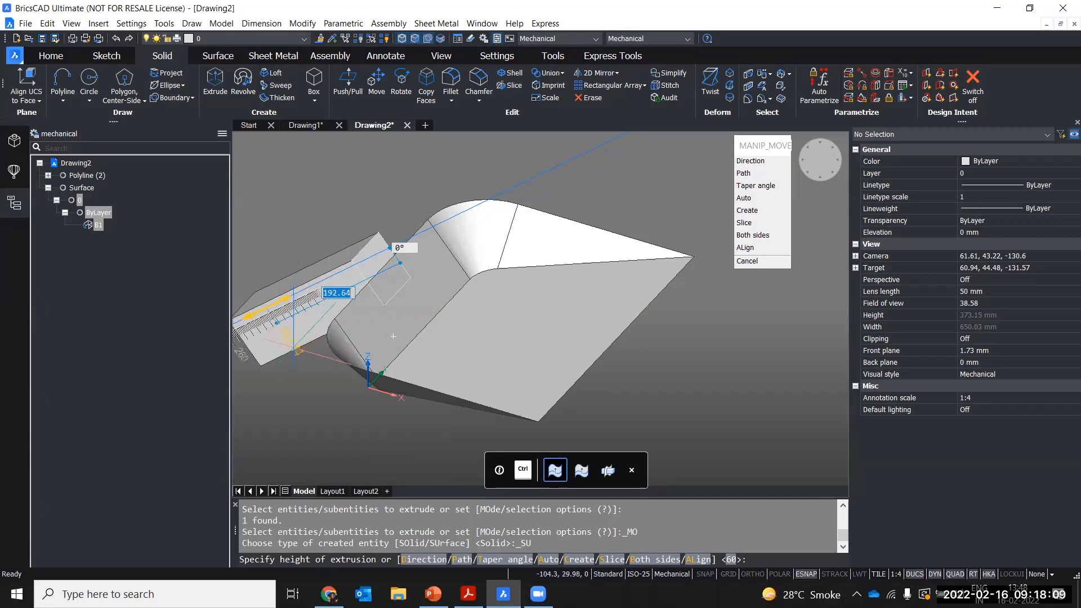
key("ctrl")
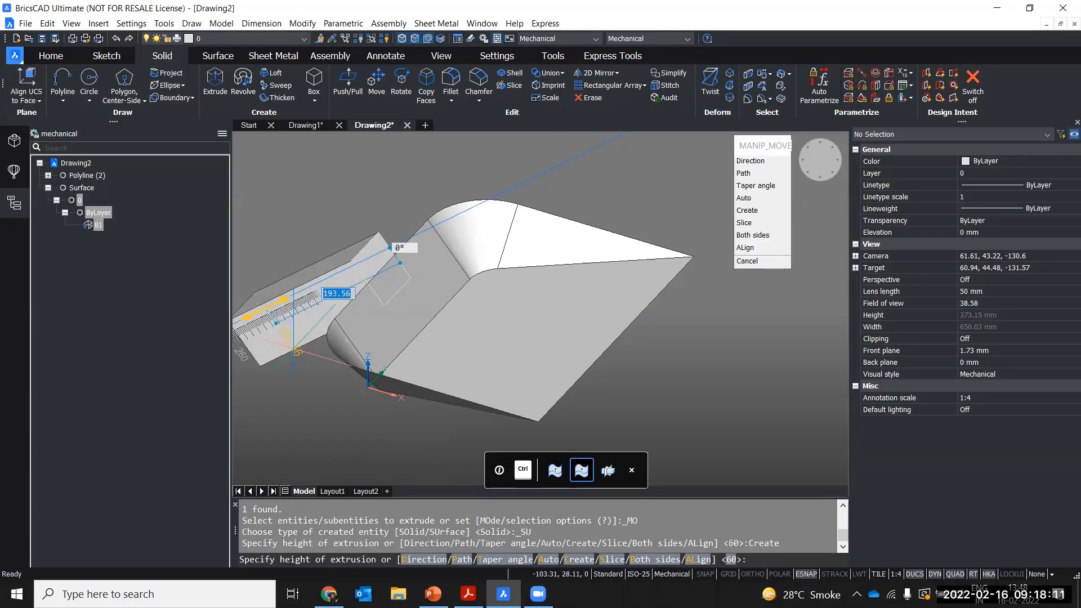
key("ctrl")
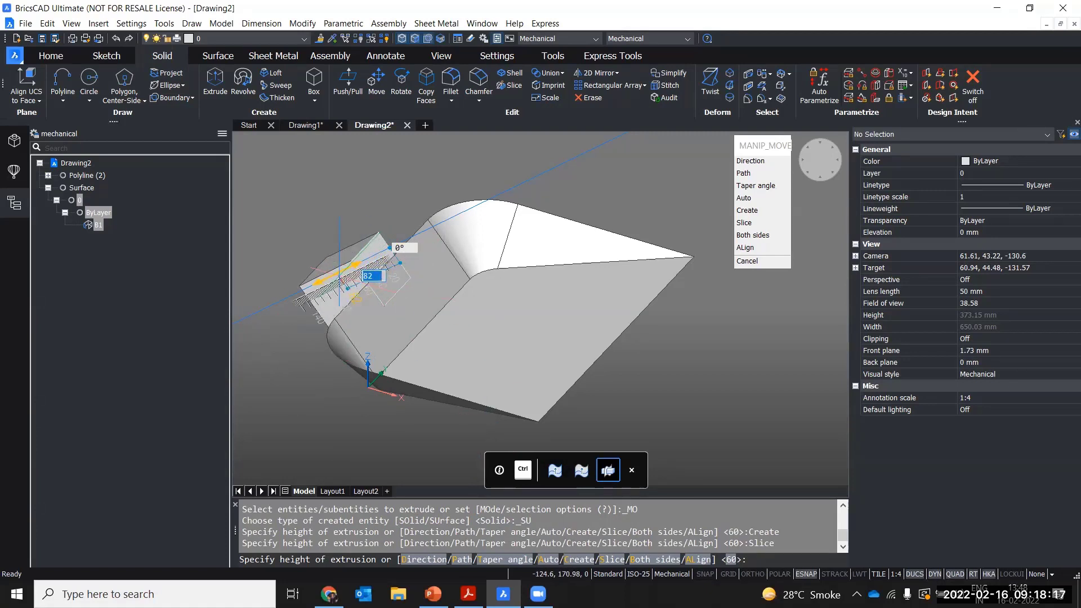
left_click(341, 279)
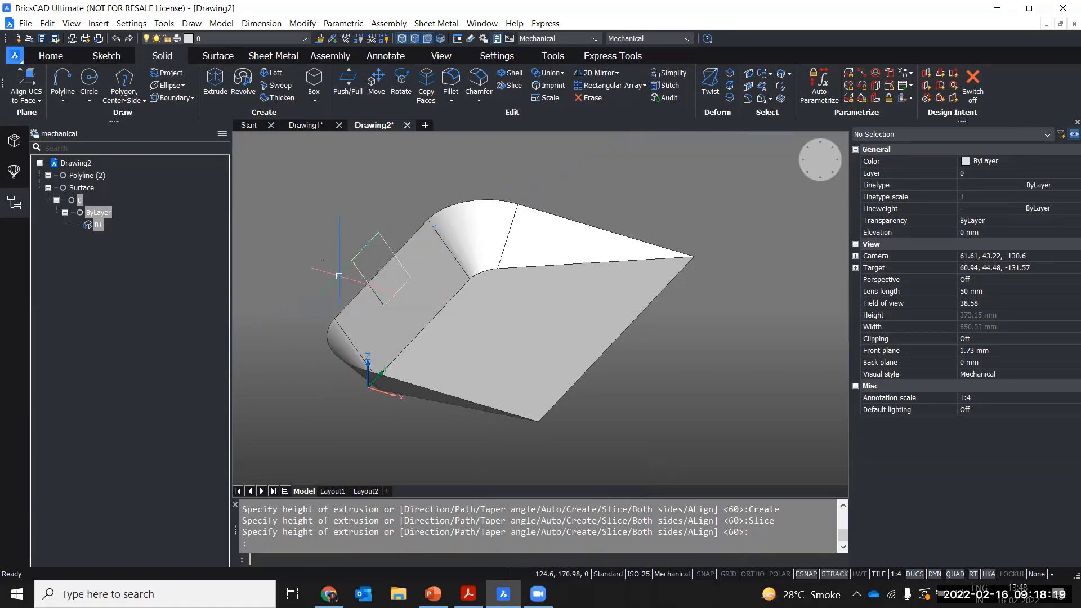
- Check the separated square piece of the long wall and delete the square polyline used for slicing
scroll(338, 279, "up", 5)
scroll(446, 192, "down", 2)
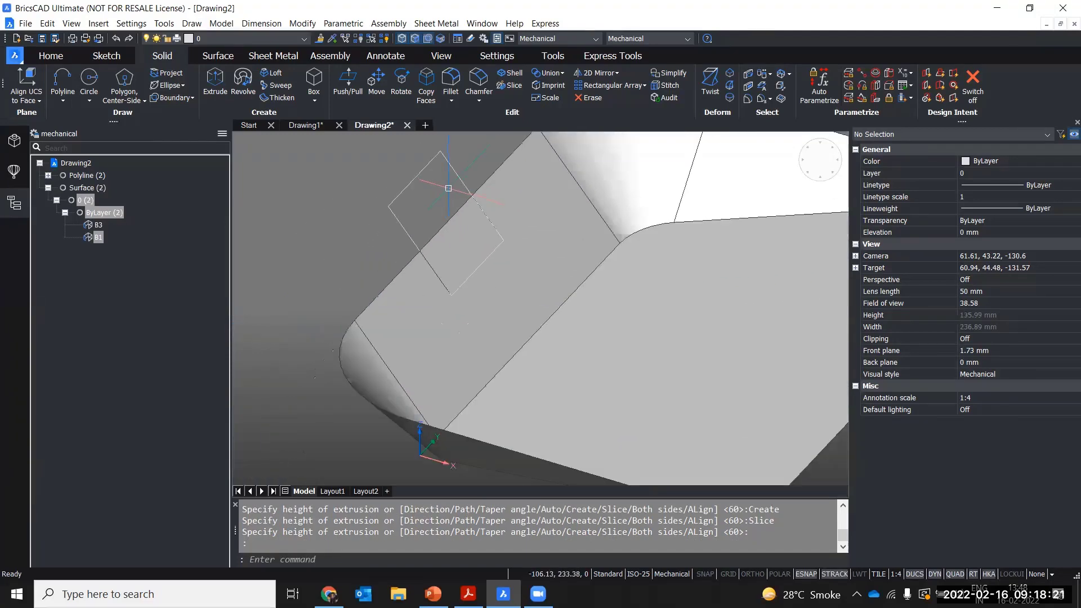
scroll(410, 191, "down", 2)
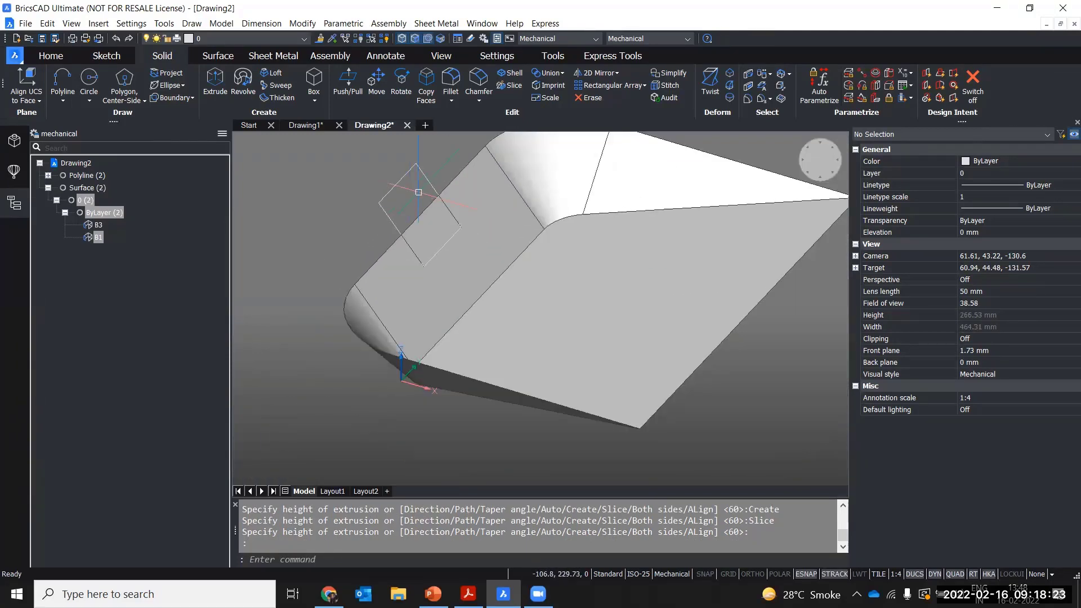
middle_click_drag(418, 192, 397, 203, "shift")
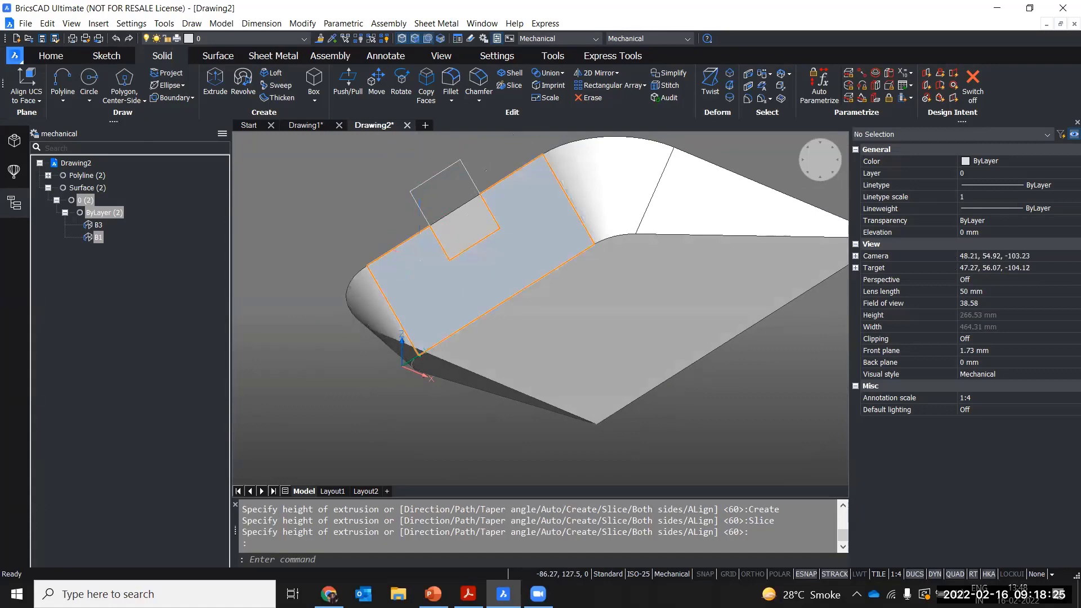
key("Escape")
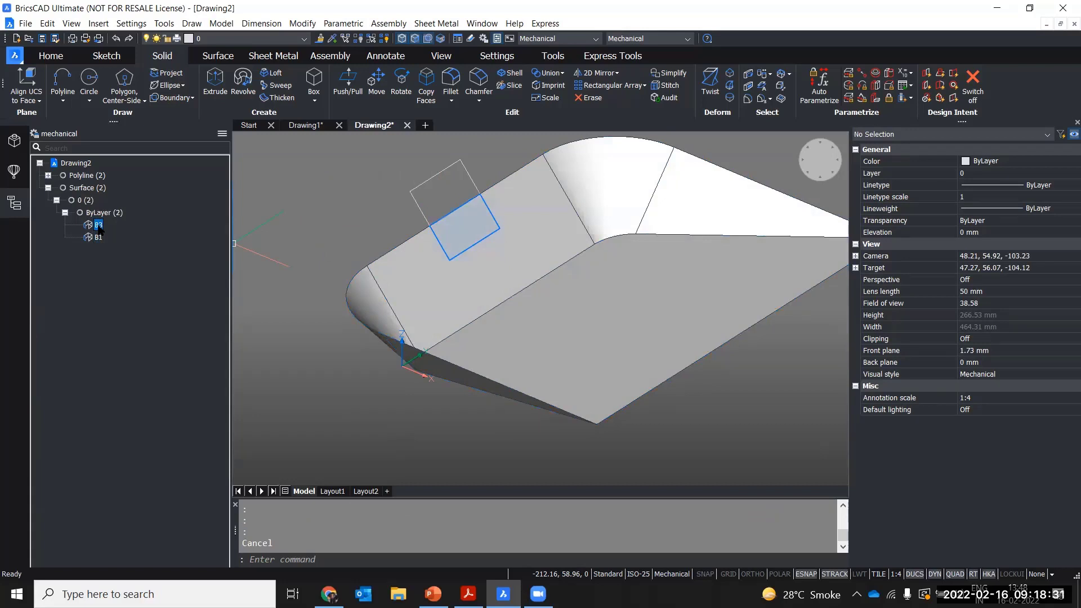
middle_click_drag(363, 242, 403, 259, "shift")
mouse_move(398, 254)
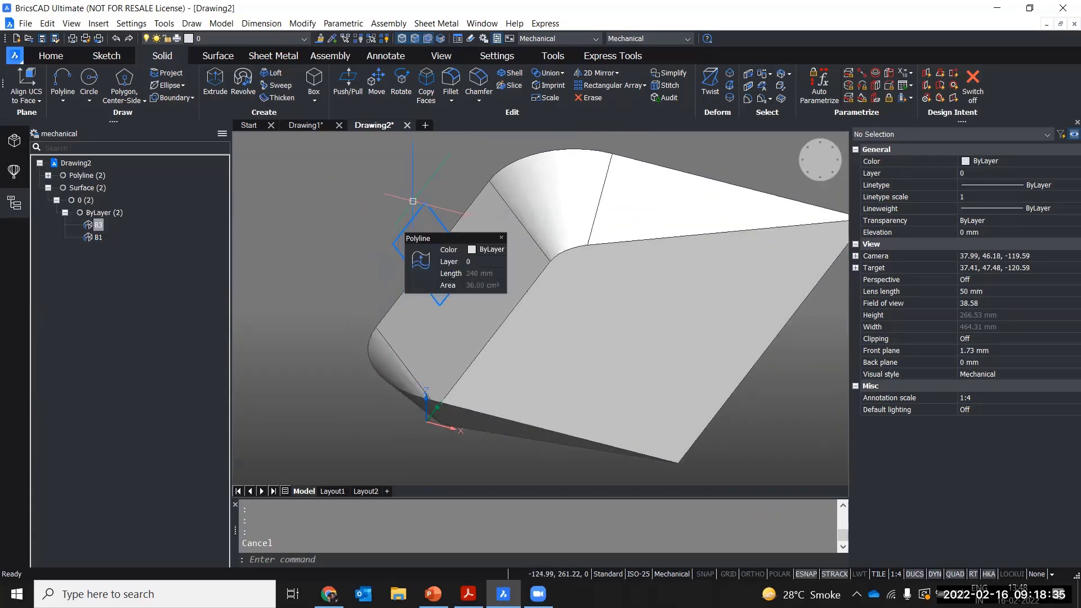
left_click(403, 253)
key("Delete")
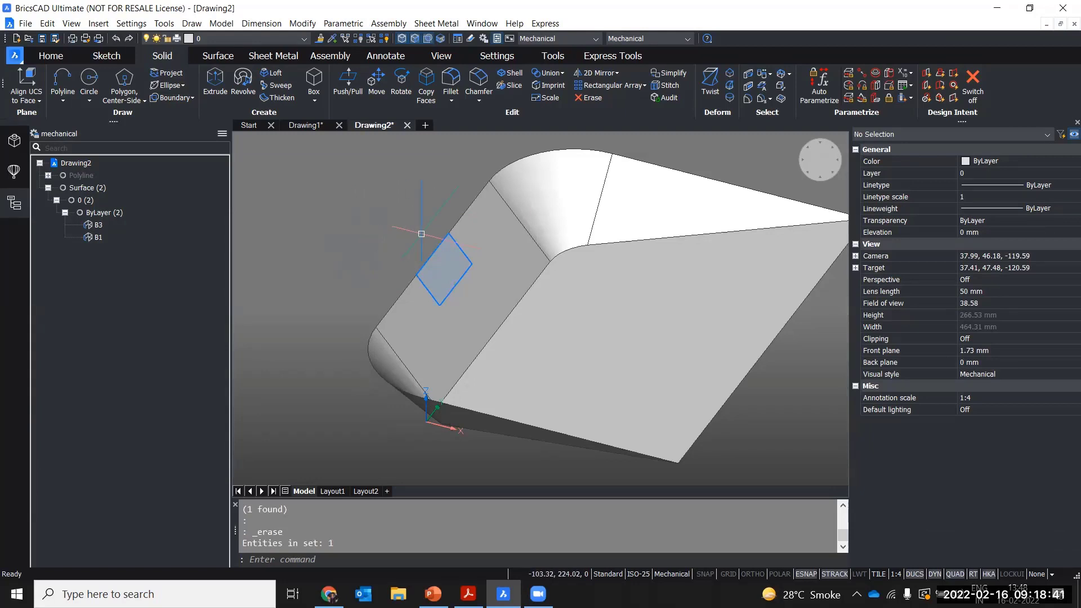
- Delete the sliced-off rectangular surface piece at the top edge of the long tapered wall
mouse_move(445, 255)
left_click(444, 267)
key("Escape")
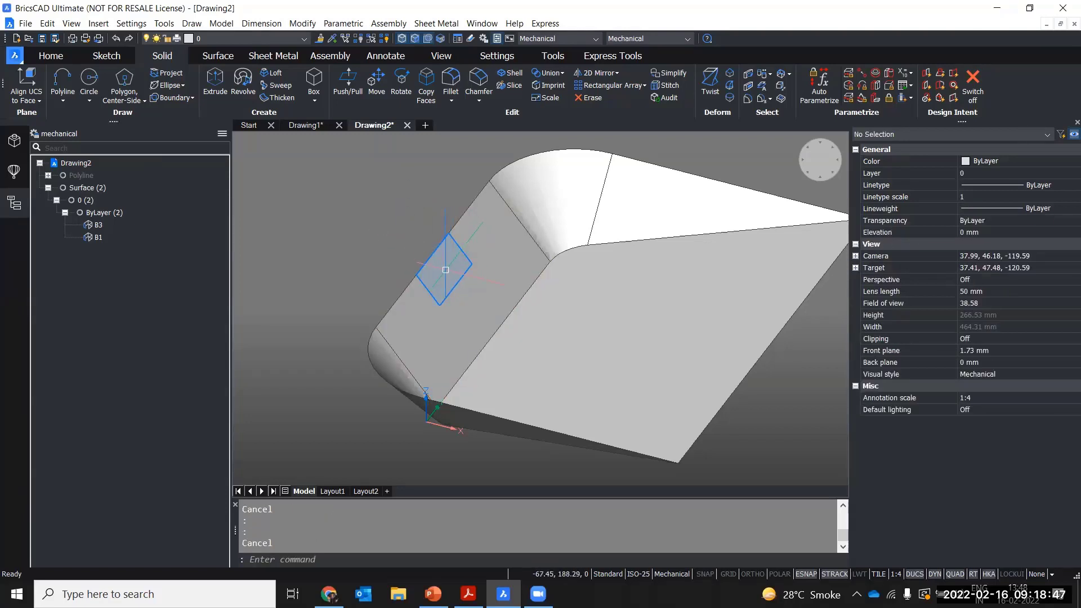
left_click(445, 269)
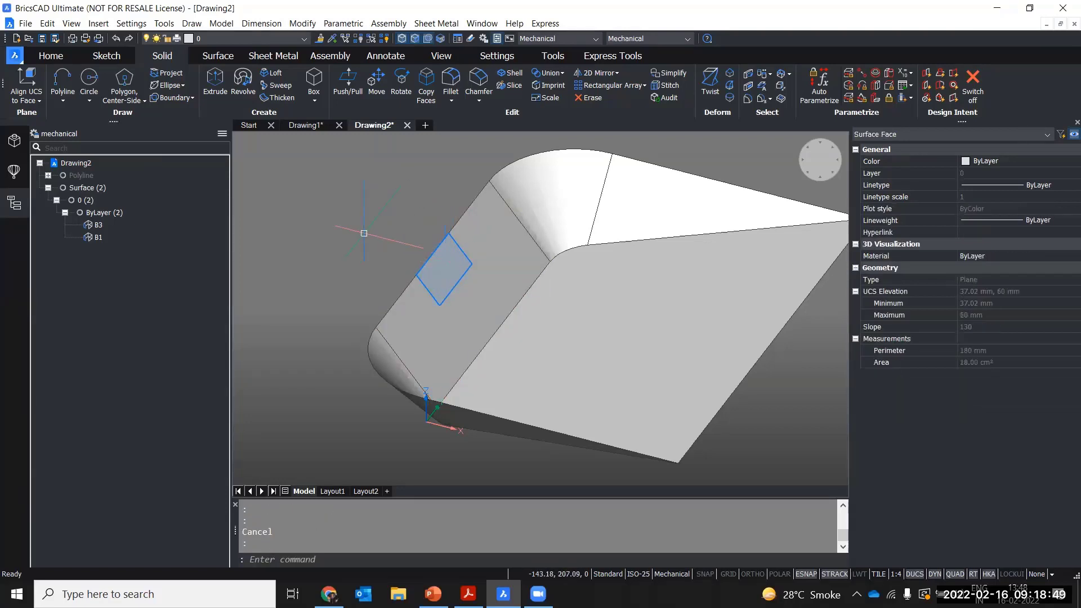
key("Delete")
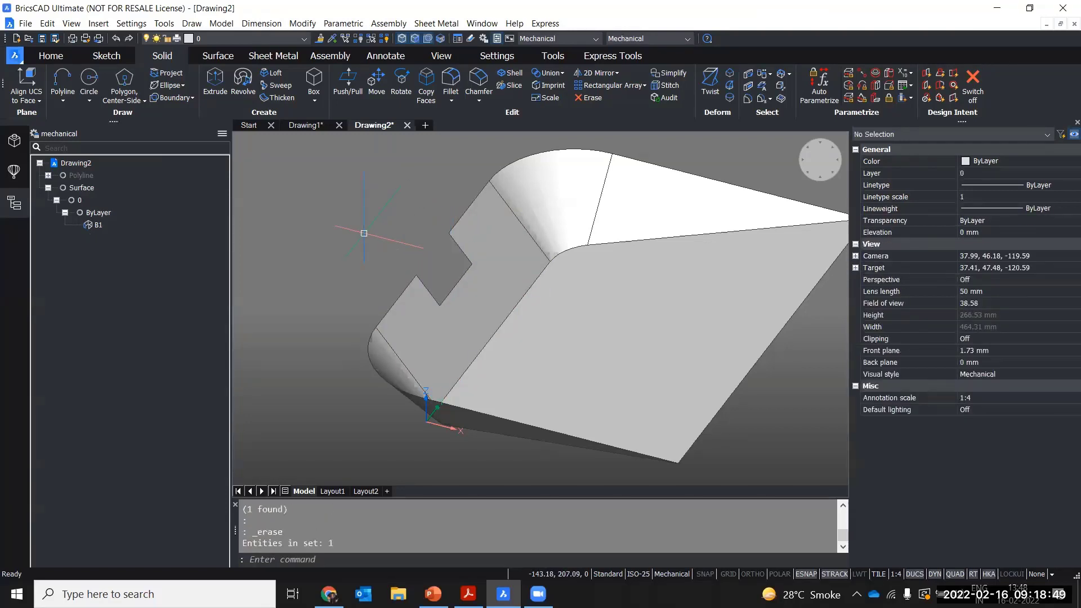
- Examine the remaining stitched surface and the notch in its long wall from several angles, clearing the selection
left_click(99, 228)
middle_click_drag(405, 220, 435, 235, "shift")
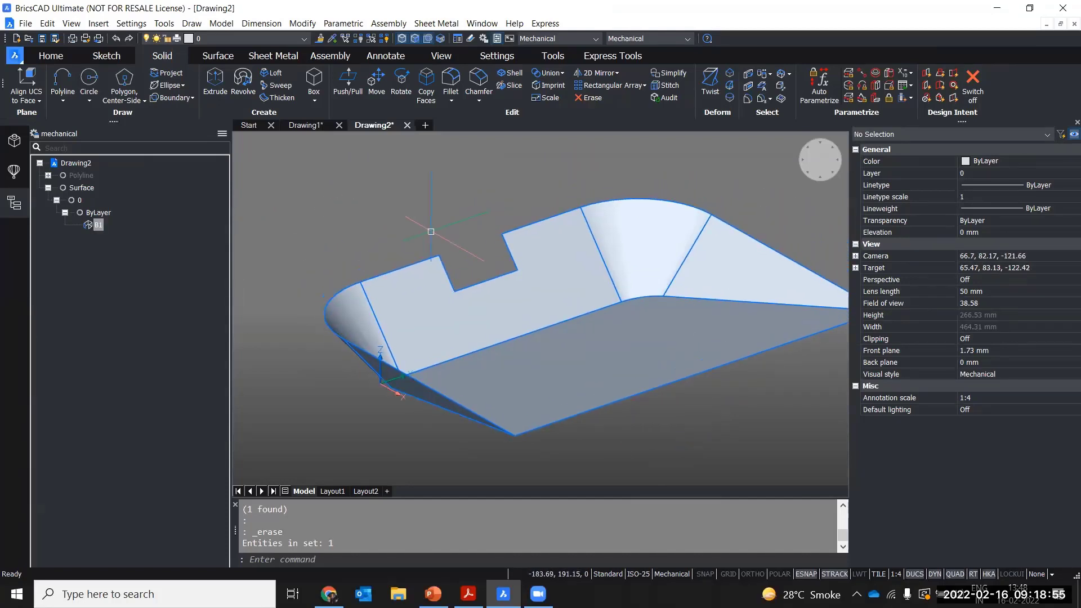
scroll(431, 231, "down", 2)
scroll(427, 220, "up", 2)
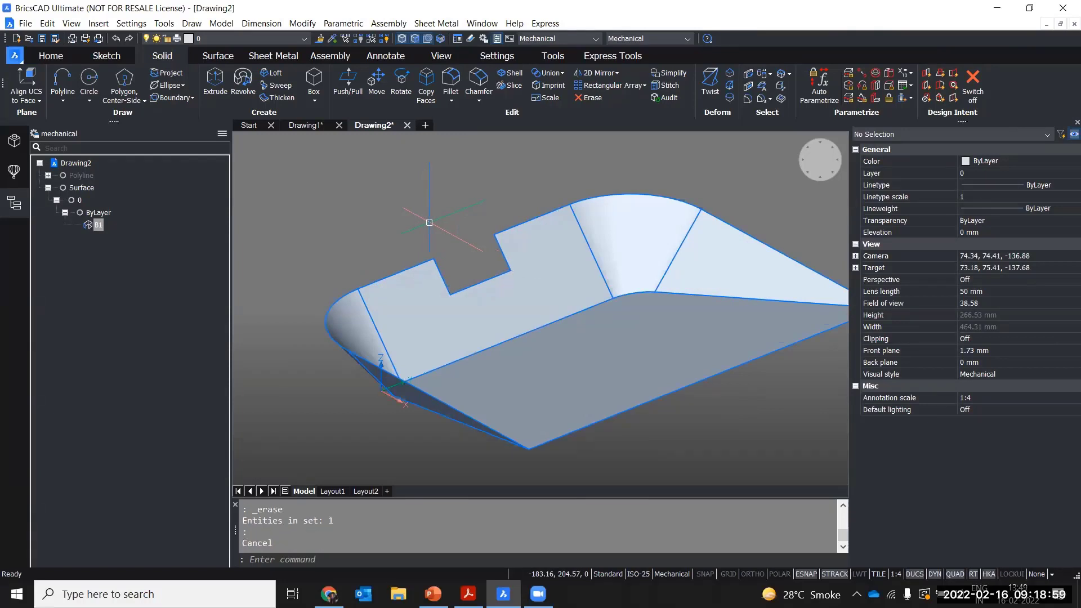
key("Escape")
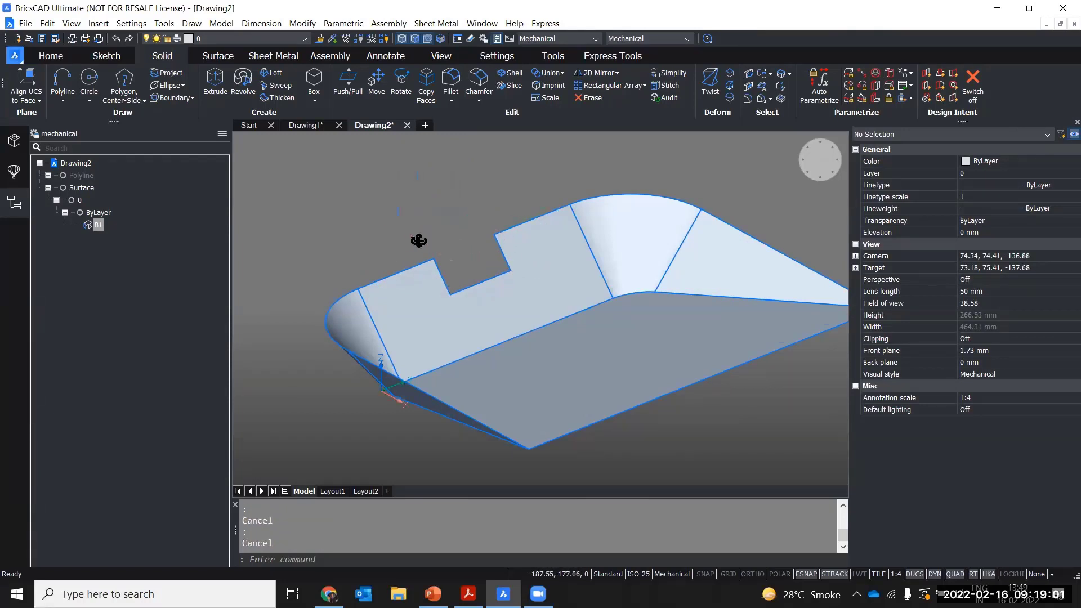
middle_click_drag(418, 240, 447, 234, "shift")
scroll(476, 248, "up", 4)
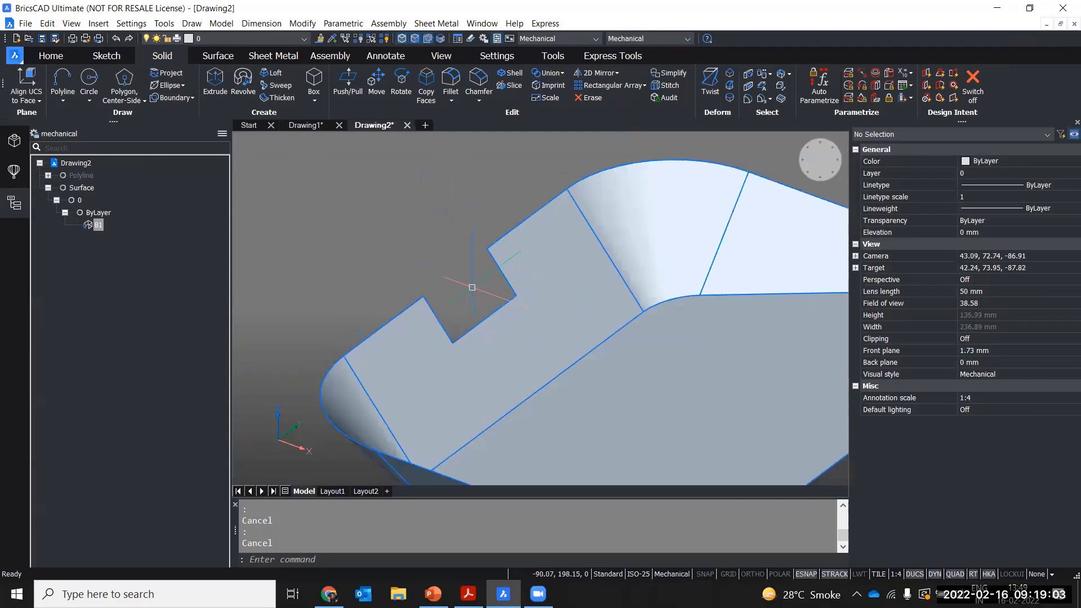
scroll(471, 287, "down", 5)
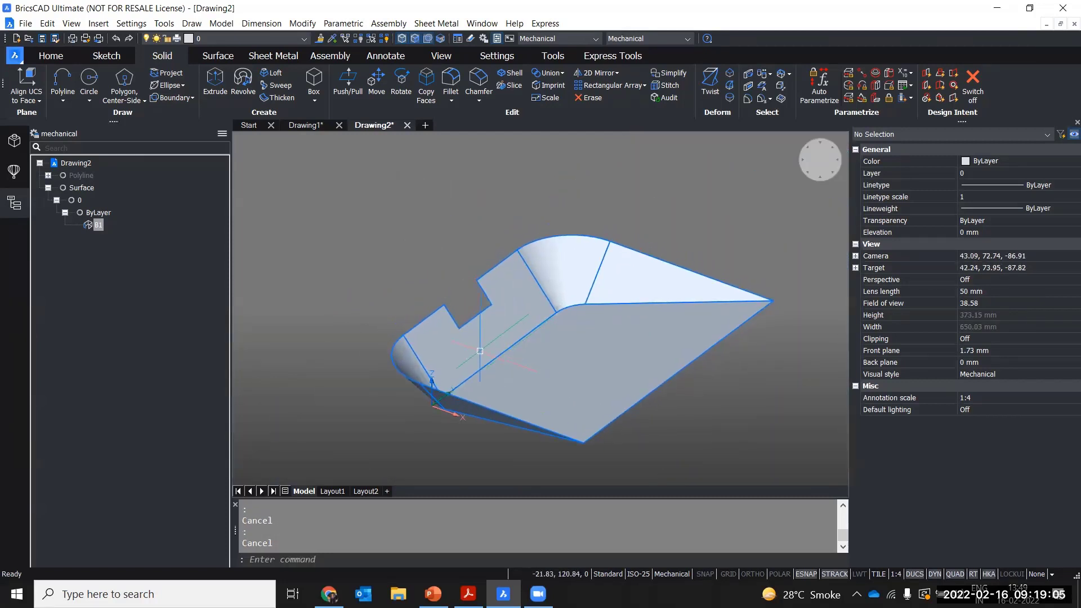
left_click(585, 344)
key("Escape")
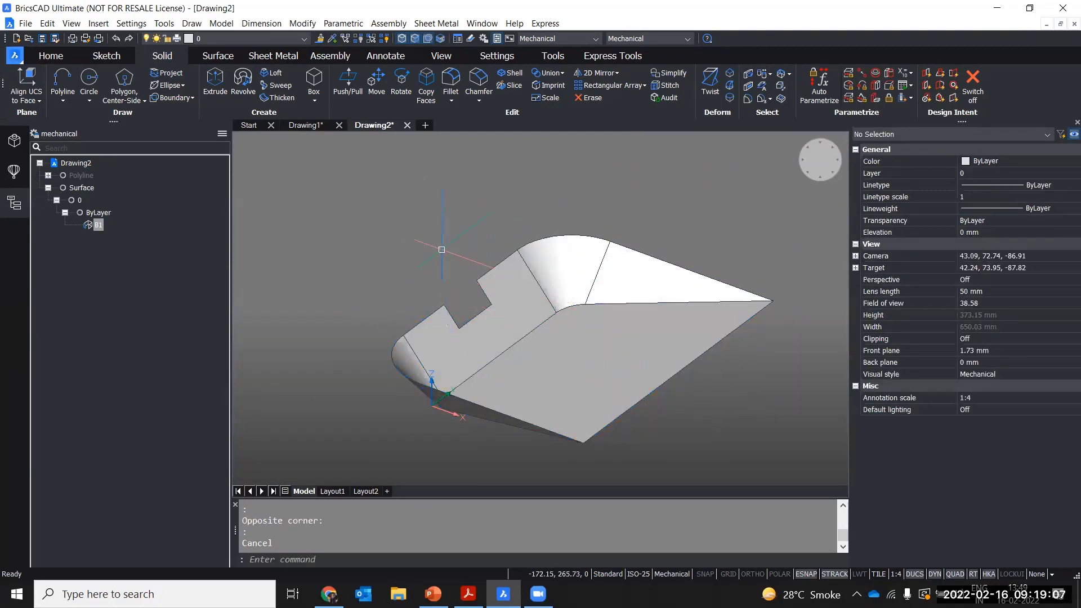
middle_click_drag(441, 250, 362, 241, "shift")
mouse_move(429, 224)
middle_mouse_down("shift")
mouse_move(435, 214)
mouse_move(415, 201)
mouse_move(424, 217)
middle_mouse_up("shift")
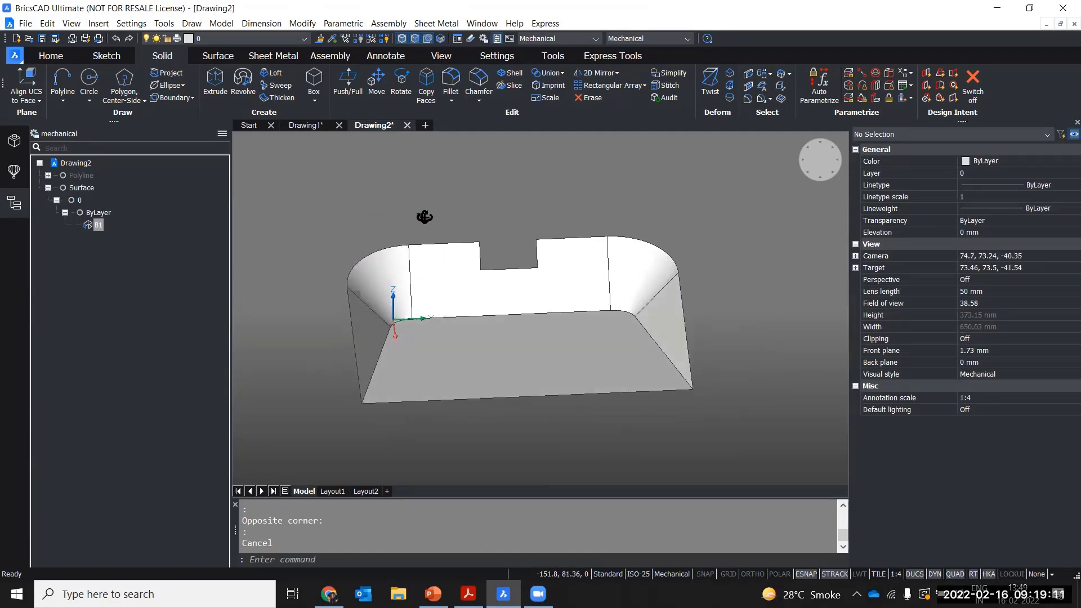
left_click(446, 197)
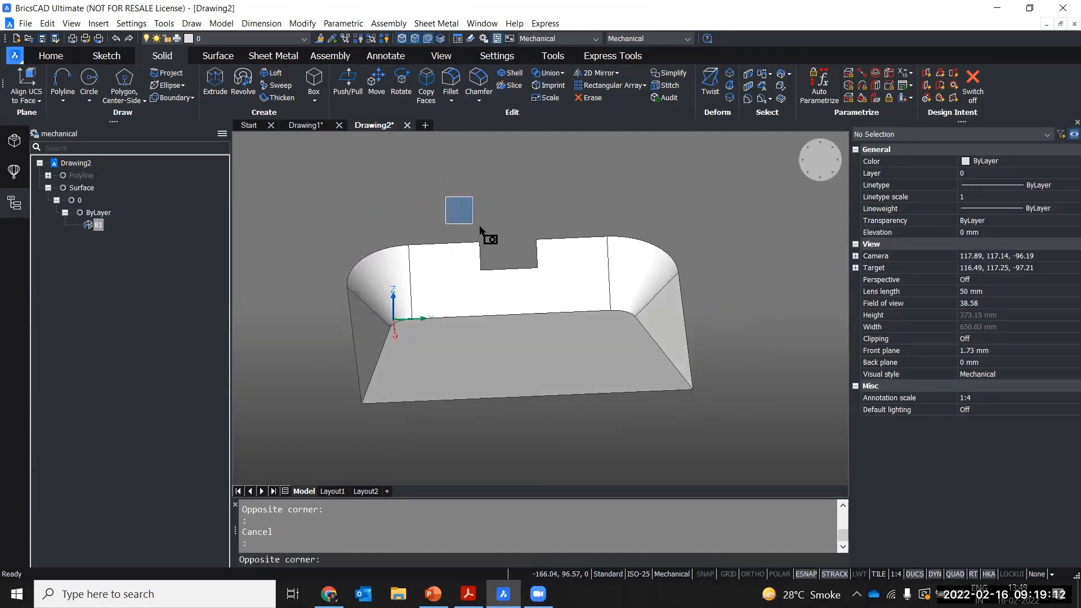
left_click(570, 288)
key("Escape")
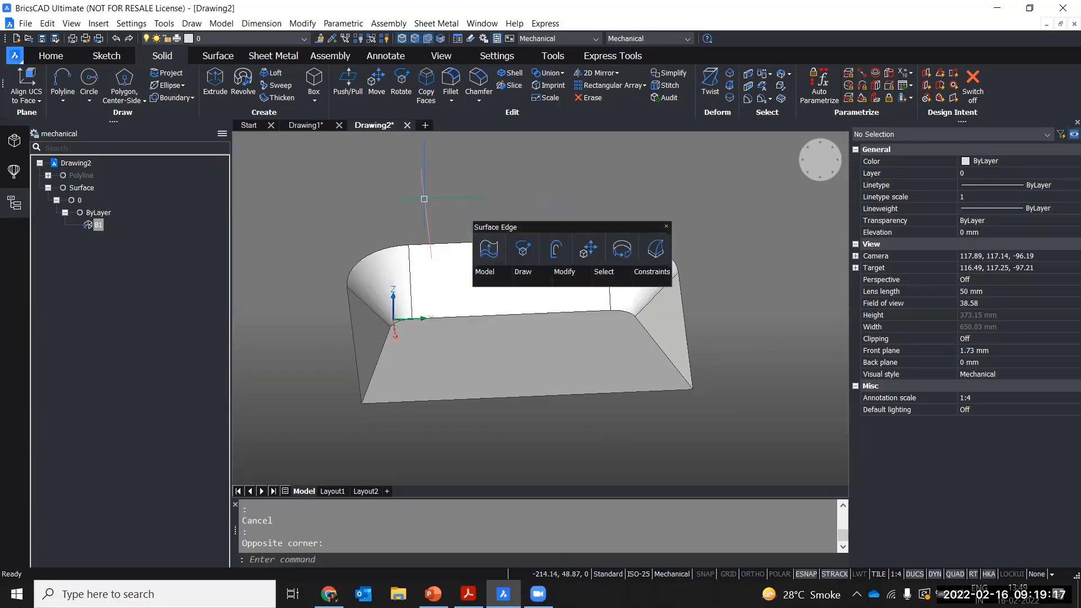
- Extrude the three notch edges in the long wall as surfaces 250 mm outward, aligned with the X axis
scroll(513, 253, "up", 5)
scroll(513, 253, "down", 3)
middle_click_drag(492, 261, 469, 215, "shift")
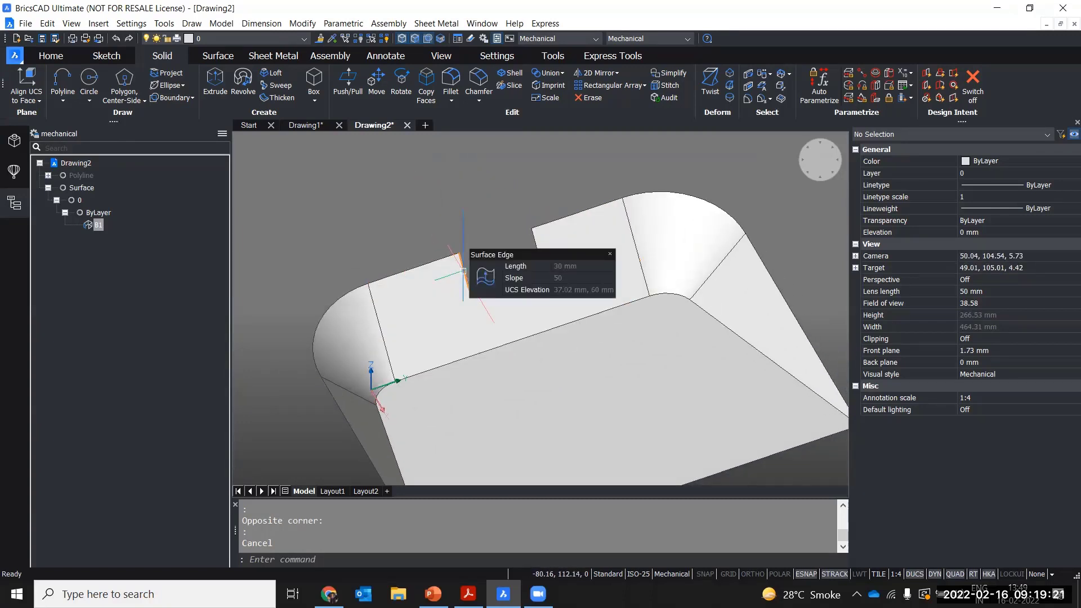
left_click(489, 284)
left_click(504, 278)
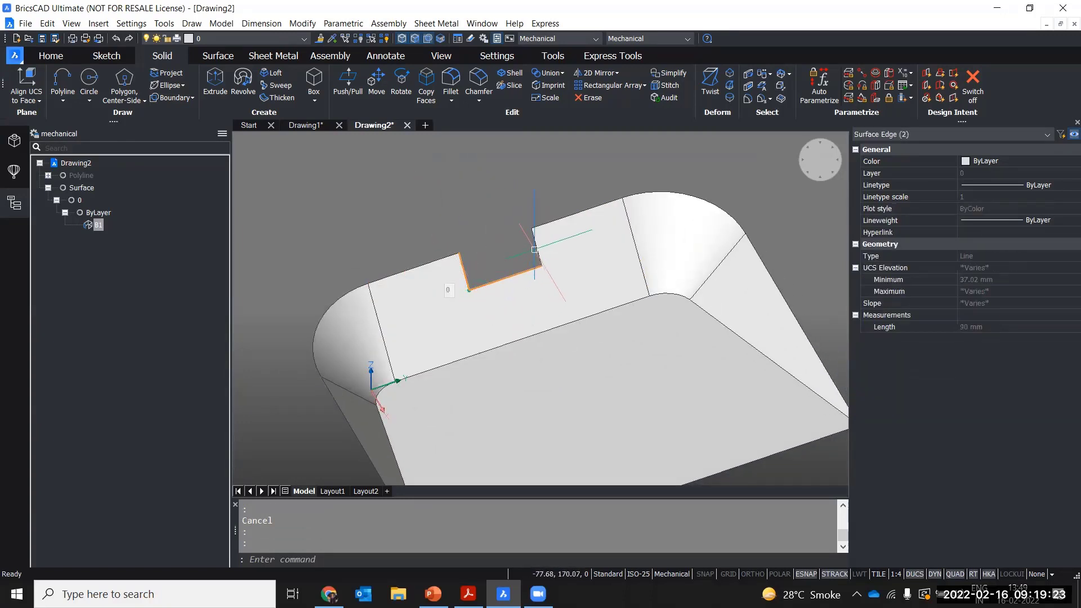
left_click(535, 244)
middle_click_drag(447, 229, 490, 217, "shift")
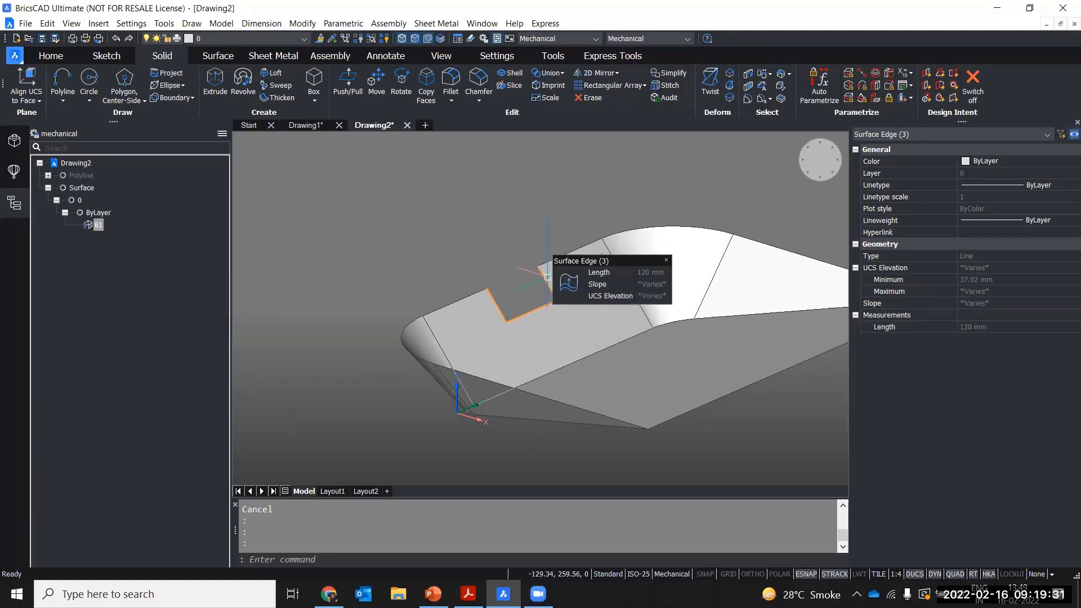
left_click(568, 283)
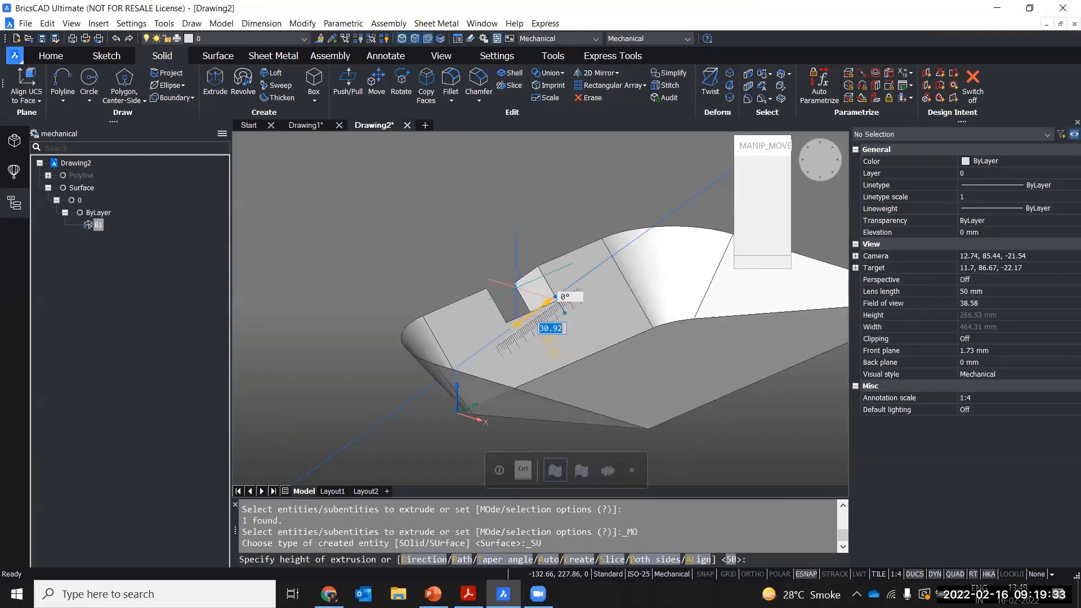
scroll(555, 297, "up", 3)
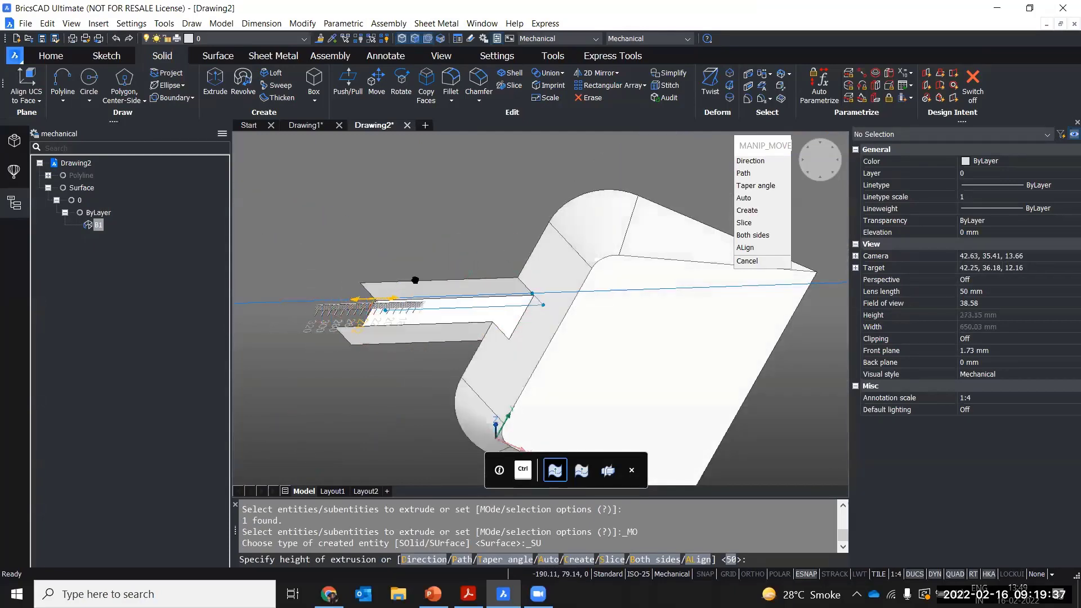
middle_click_drag(371, 298, 436, 253)
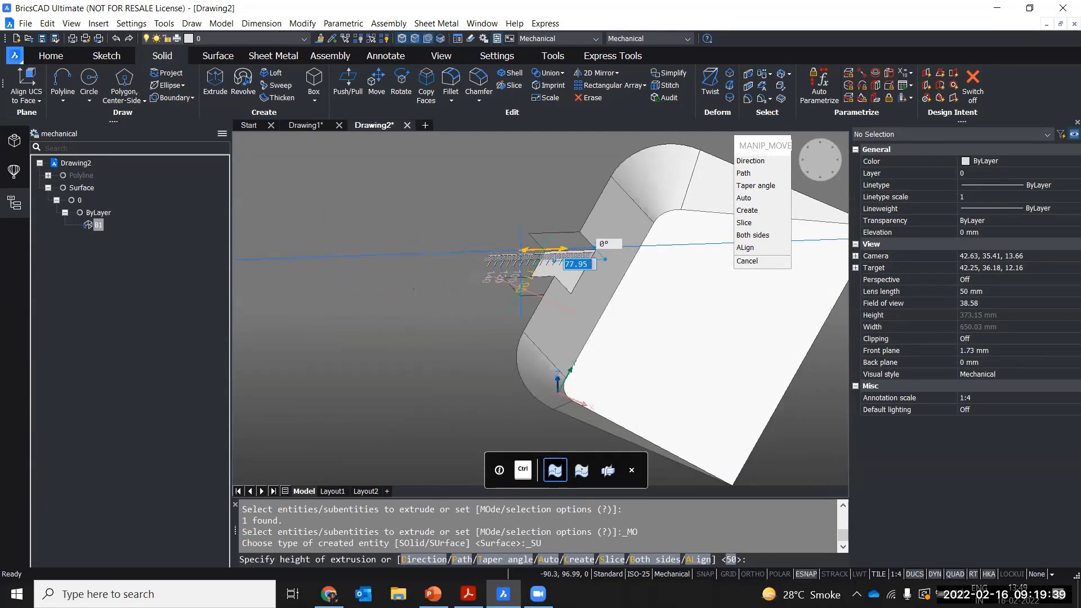
middle_click_drag(521, 251, 486, 253, "shift")
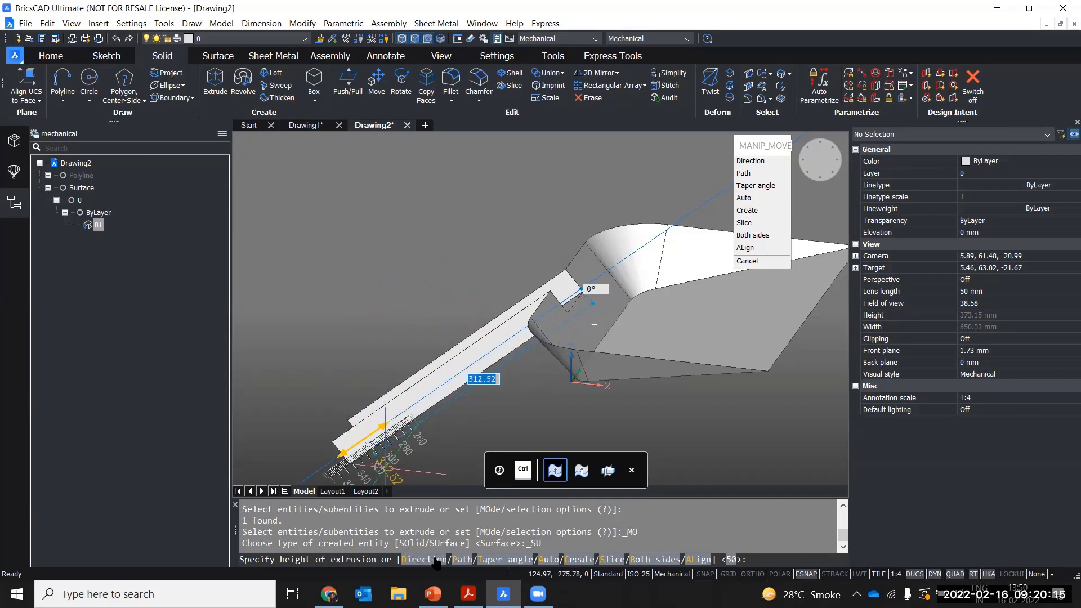
left_click(699, 560)
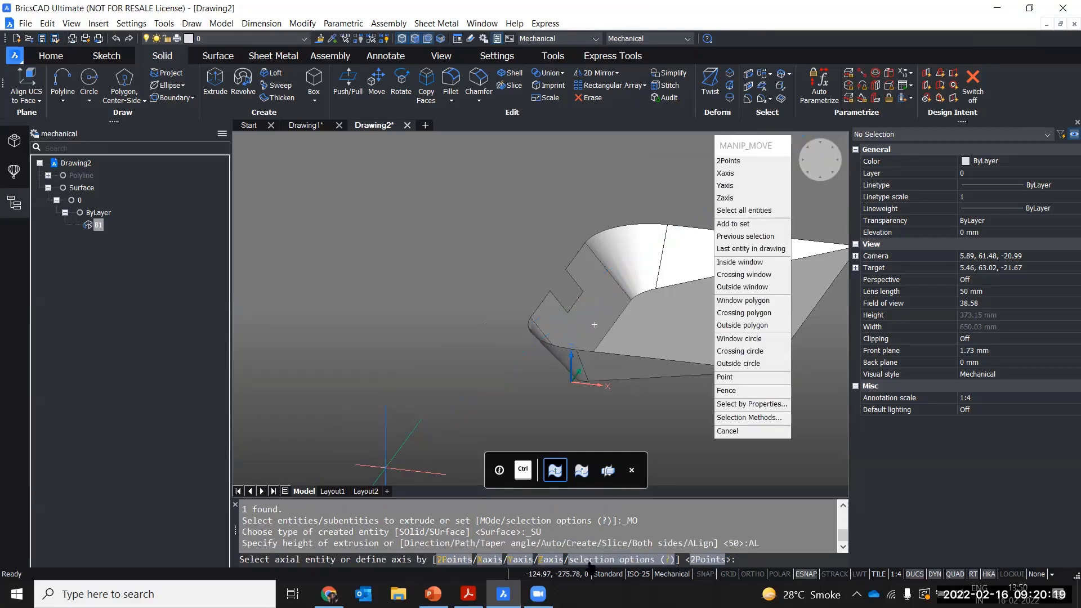
left_click(489, 559)
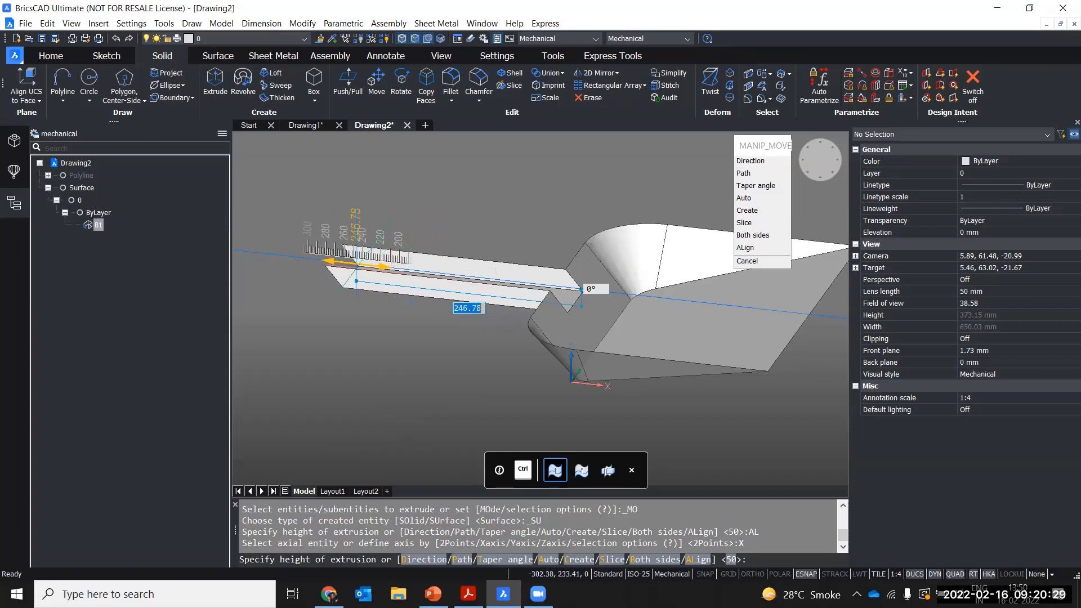
left_click(356, 272)
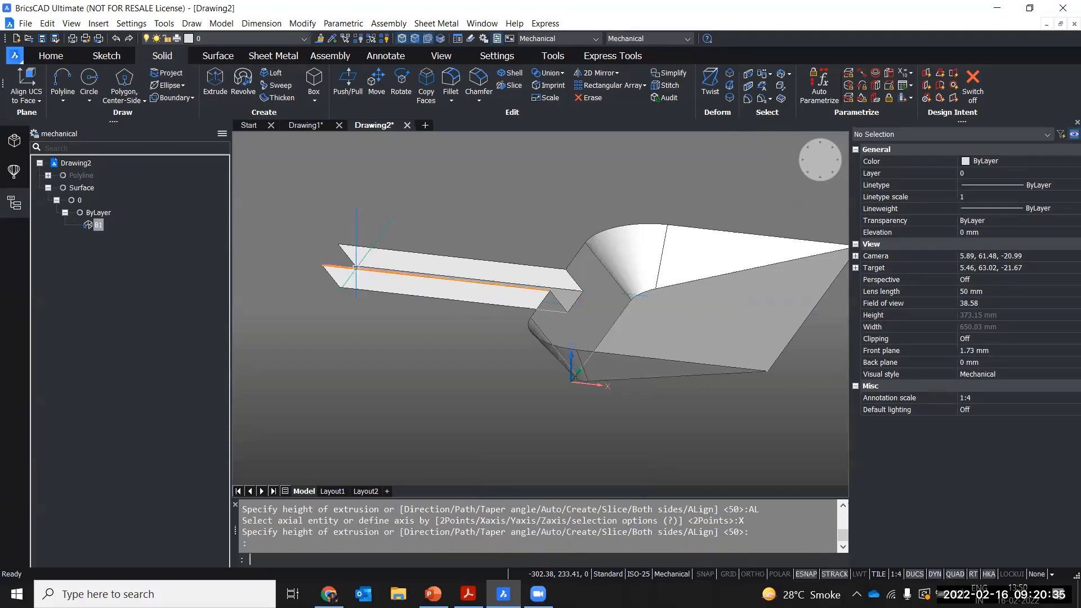
- Extrude the slanted end edge of one channel side wall as a surface across to the opposite wall's corner, closing the channel's outer end
middle_click_drag(435, 415, 430, 359, "shift")
scroll(430, 359, "up", 3)
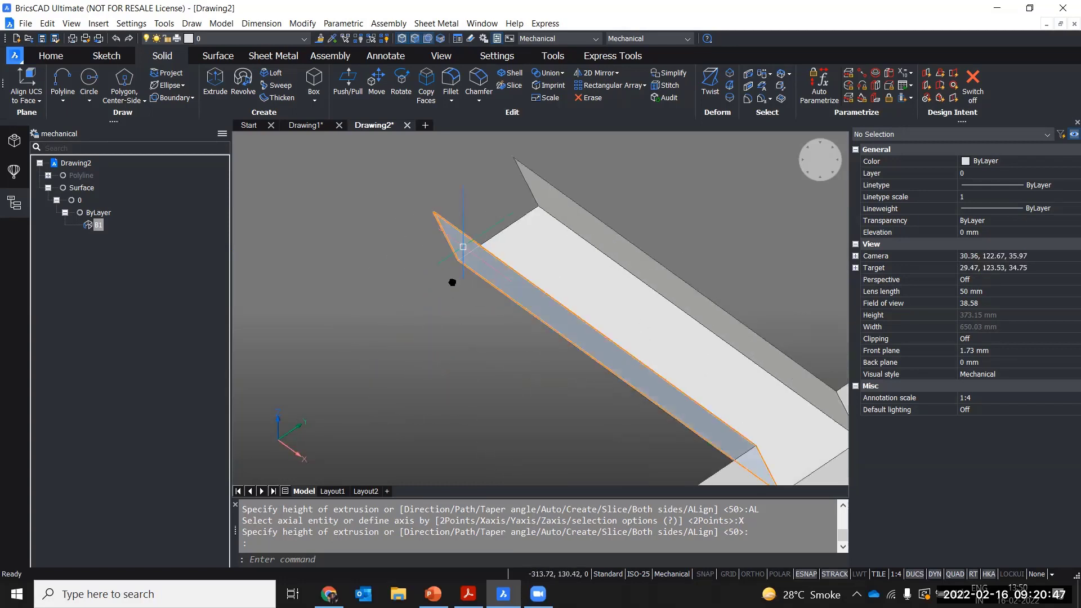
scroll(466, 330, "up", 2)
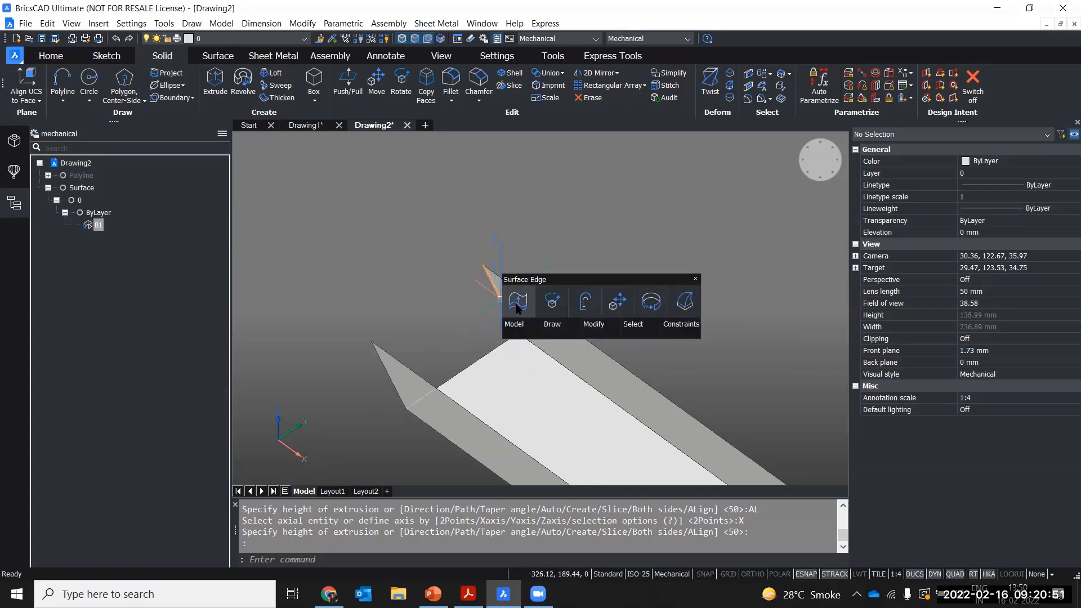
left_click(516, 309)
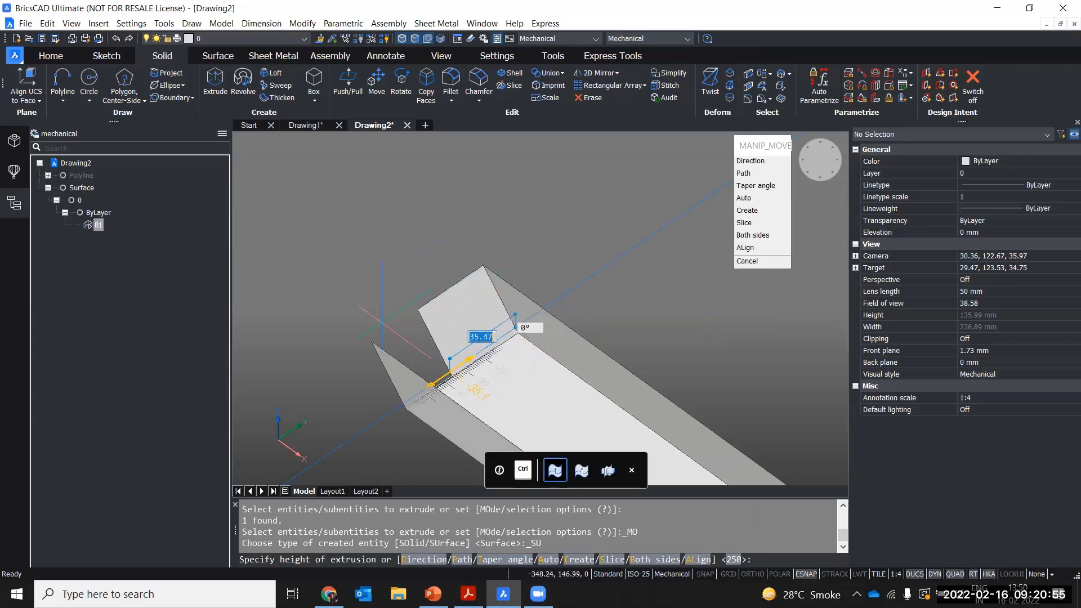
left_click(372, 341)
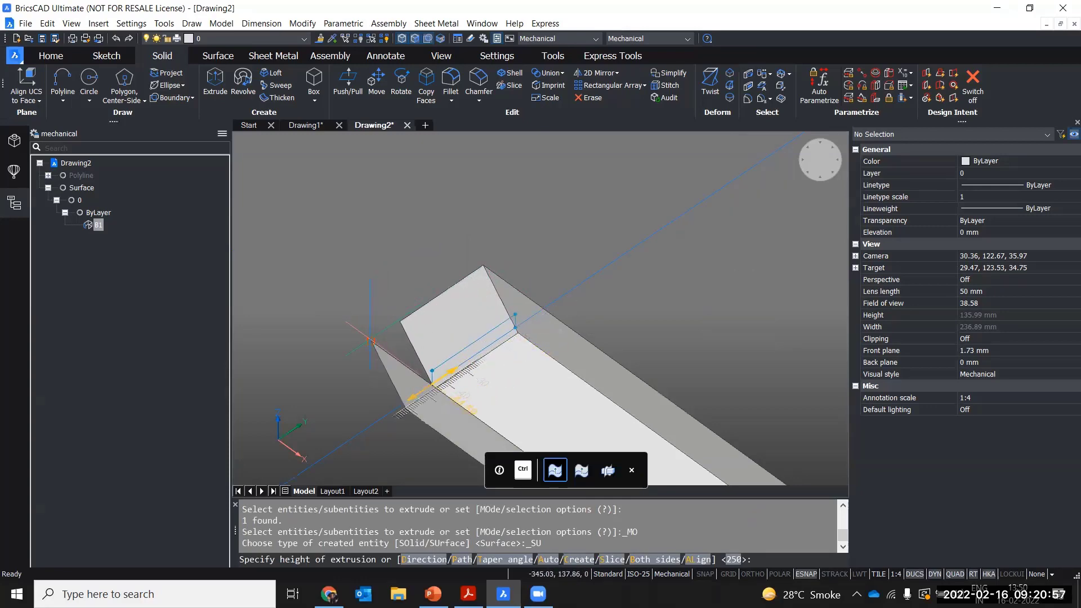
middle_click_drag(484, 360, 350, 272, "shift")
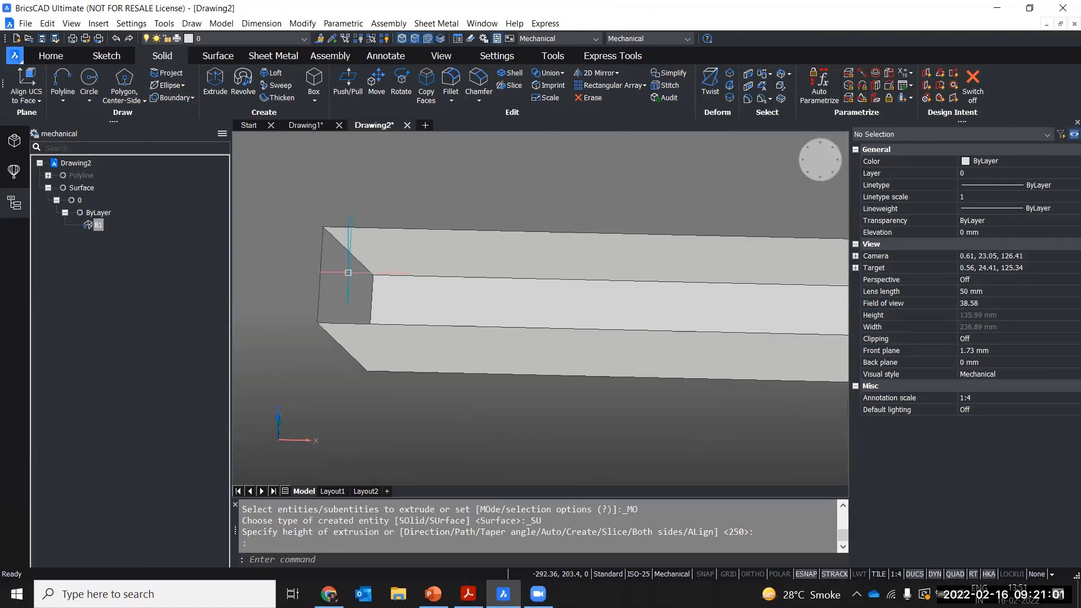
middle_click_drag(515, 317, 467, 292, "shift")
- Select the channel's faces, including the end face, as the set for a rotation
scroll(520, 307, "down", 1)
left_click(819, 181)
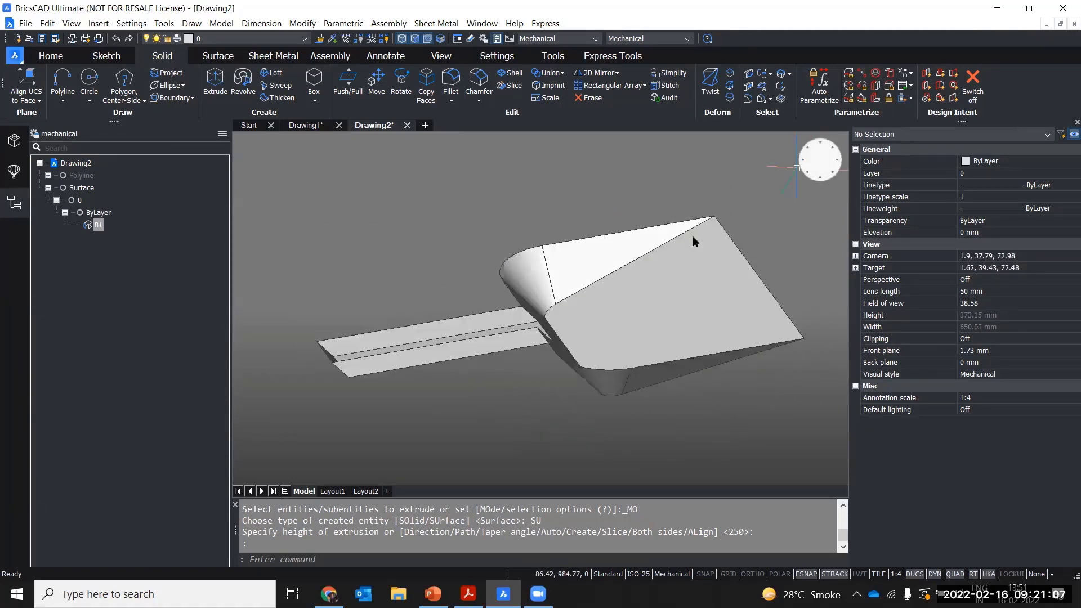
middle_click_drag(609, 331, 483, 321, "shift")
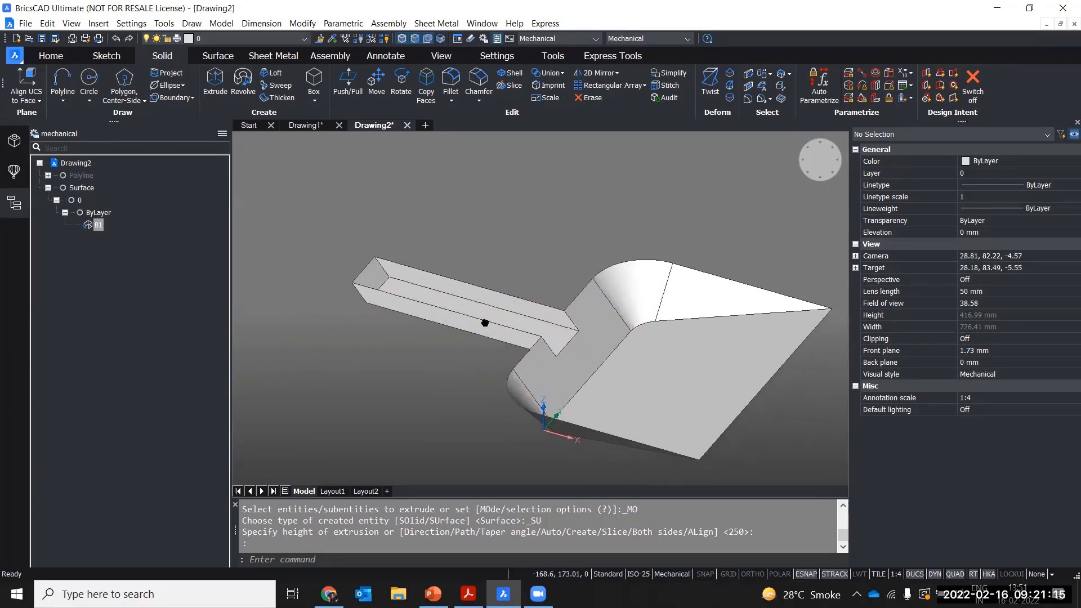
left_click(372, 277)
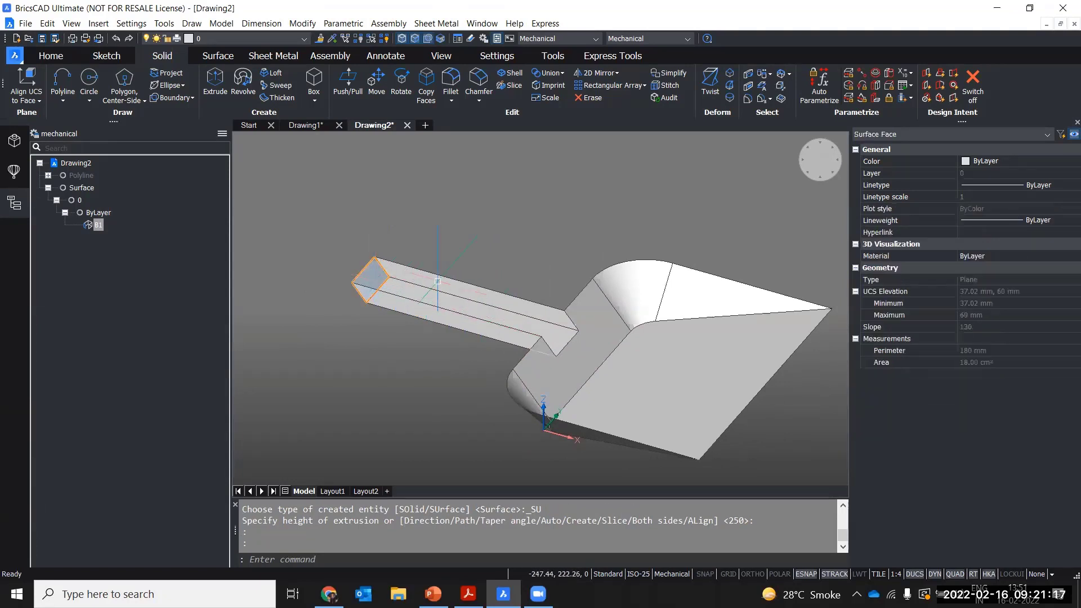
left_click(437, 299)
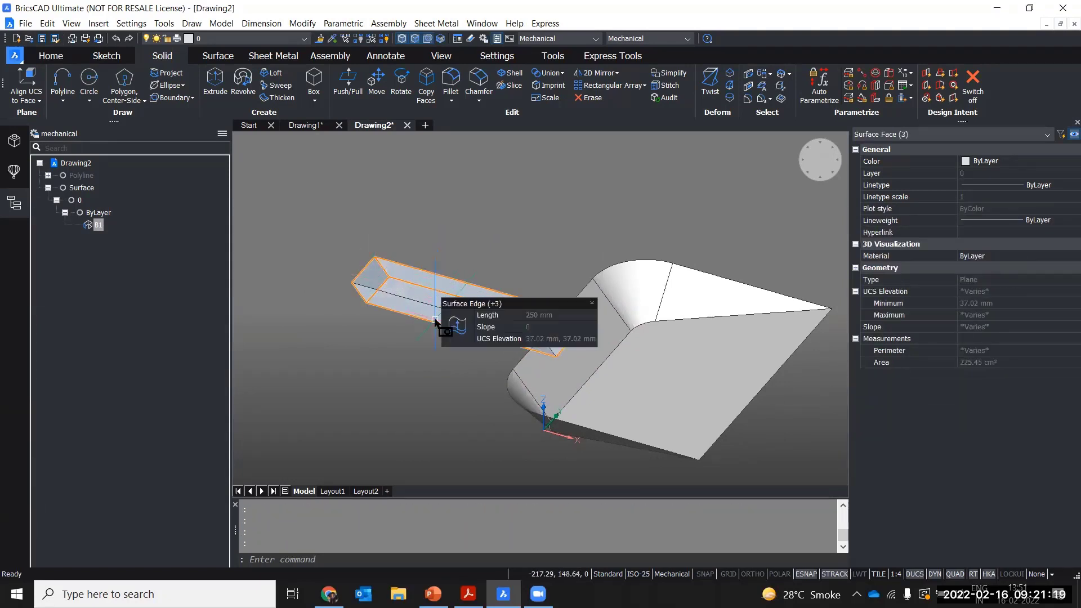
left_click(434, 309)
middle_click_drag(446, 374, 306, 338, "shift")
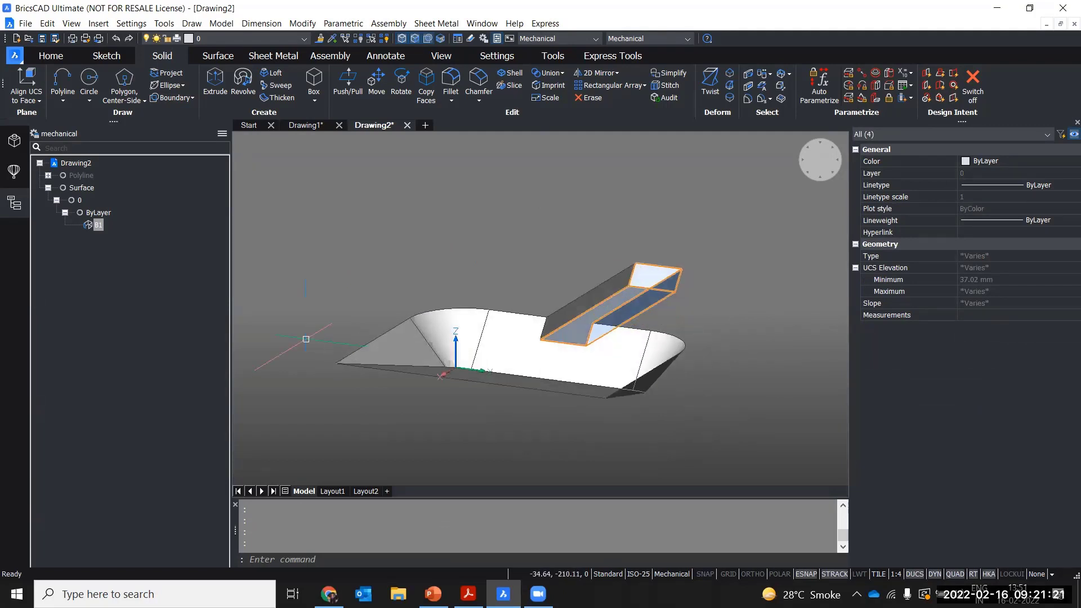
left_click(618, 290)
middle_click_drag(617, 290, 568, 260, "shift")
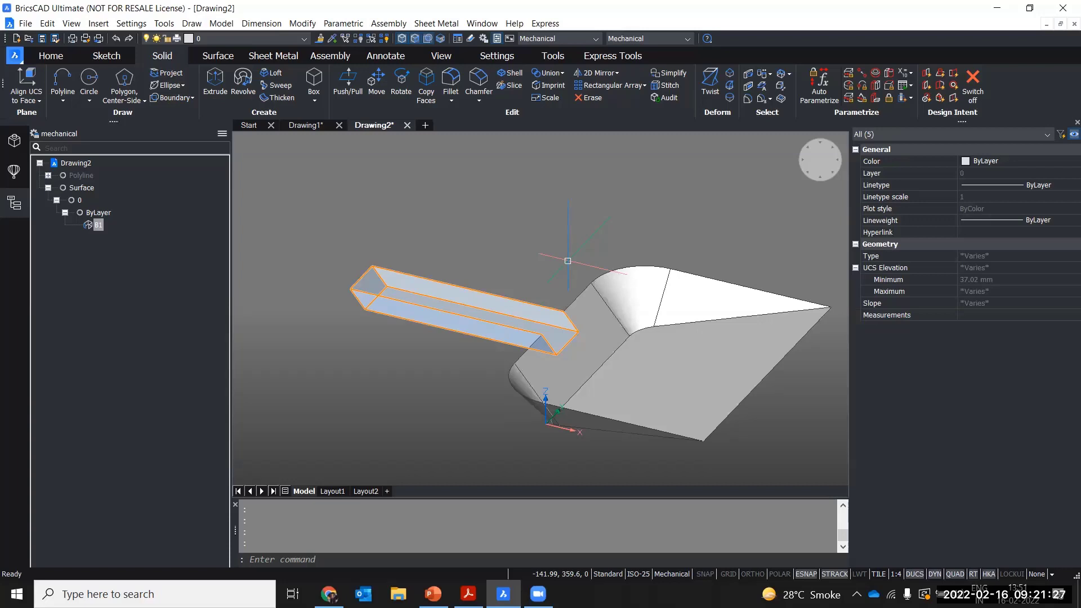
- Try to rotate the selected channel geometry 12° about the top edge of the long wall
mouse_move(531, 307)
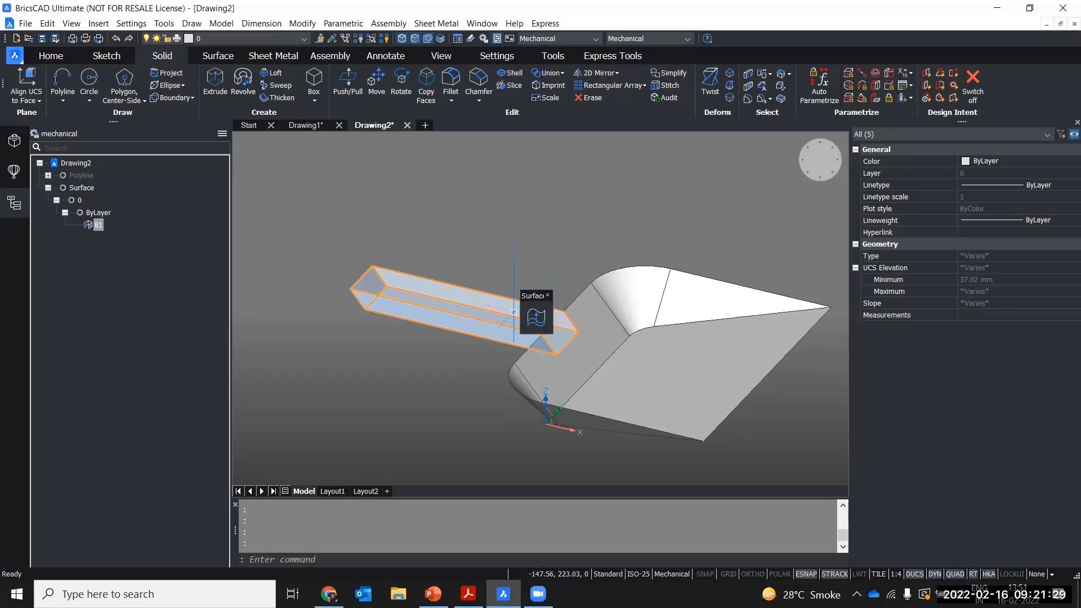
left_click(569, 318)
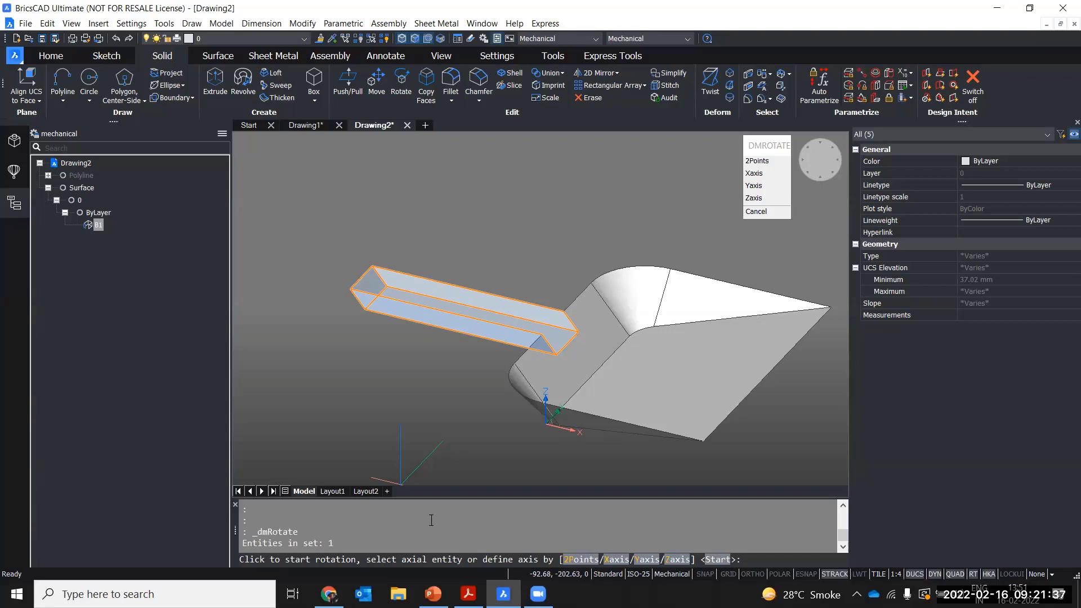
scroll(555, 259, "up", 3)
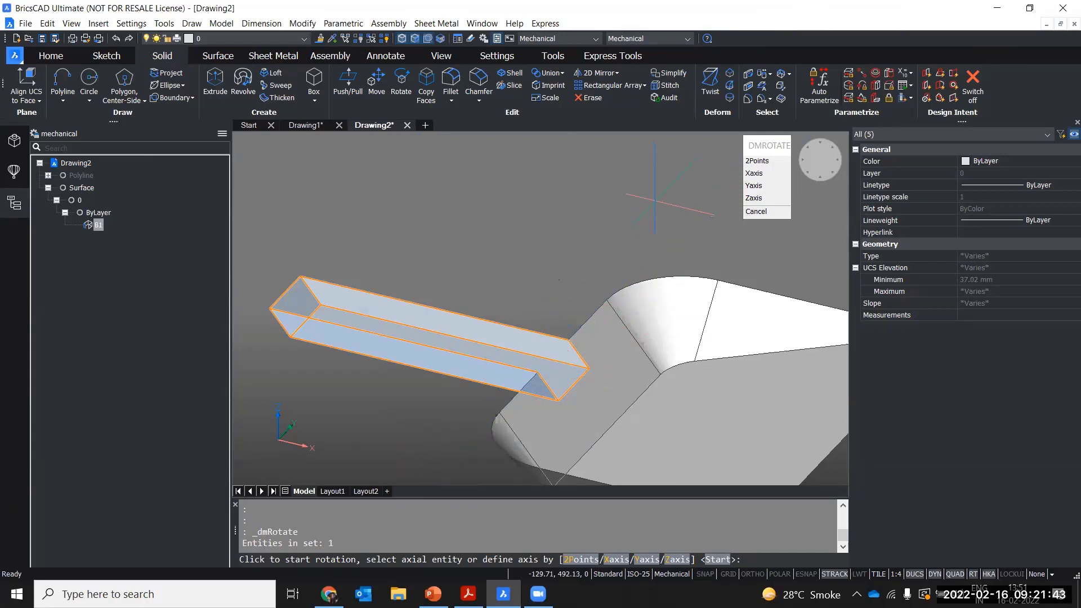
scroll(653, 214, "down", 2)
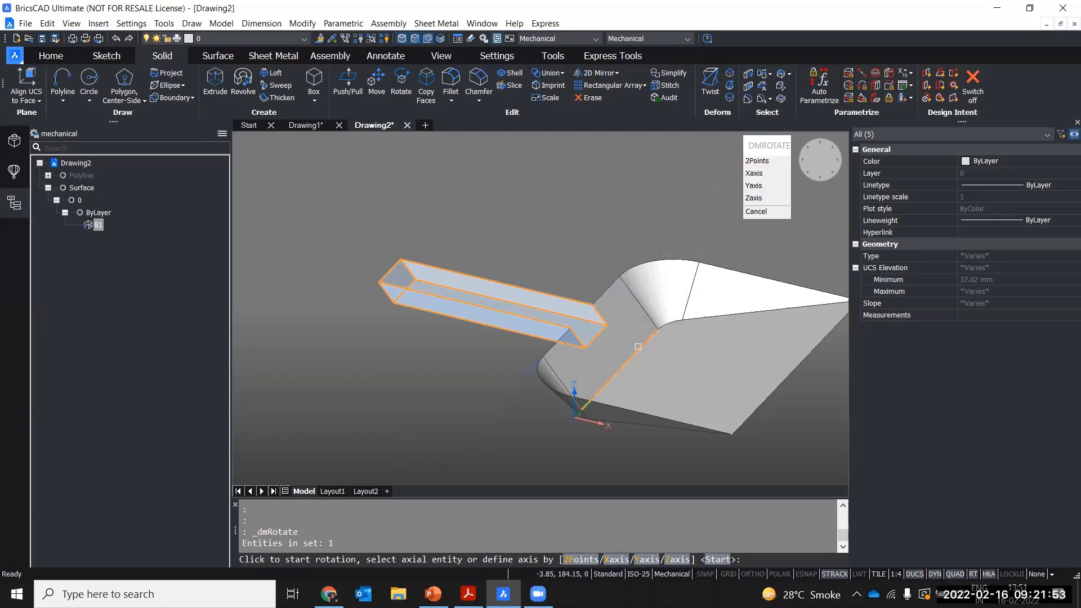
scroll(611, 303, "up", 3)
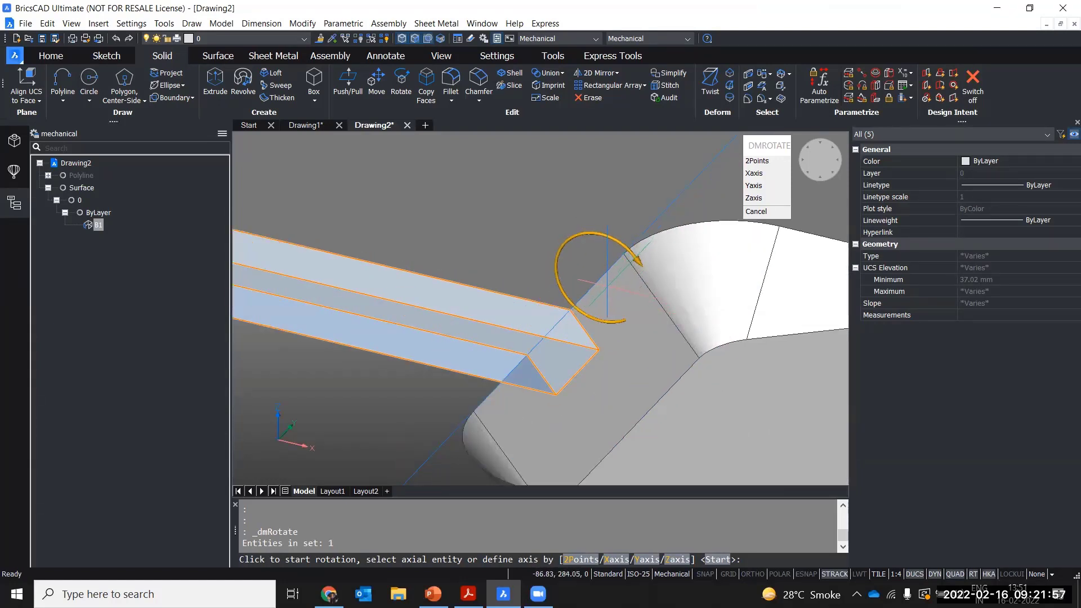
left_click(606, 273)
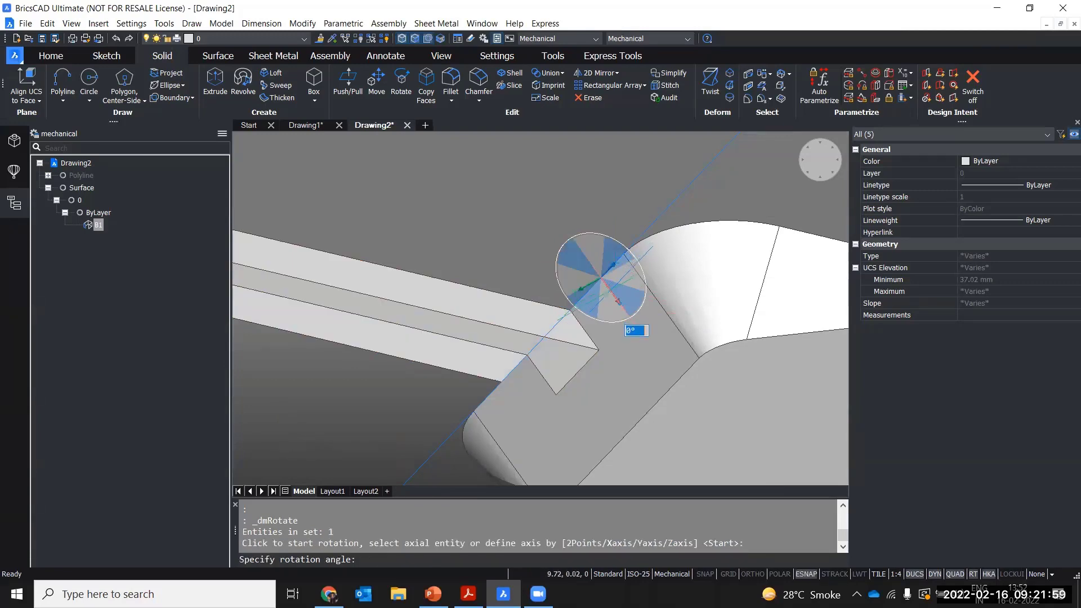
scroll(616, 309, "up", 3)
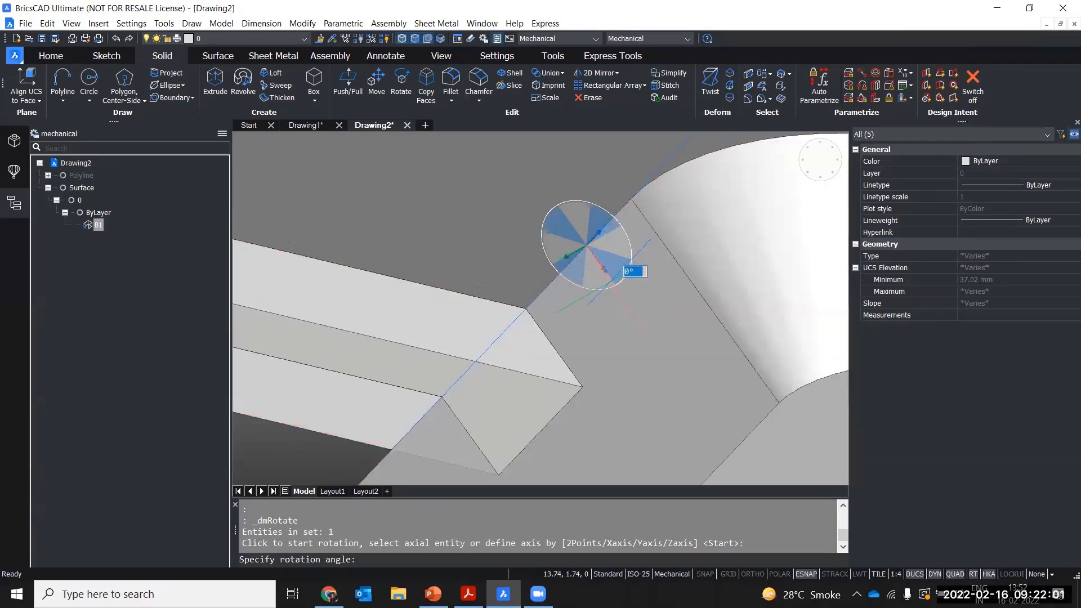
scroll(605, 273, "up", 2)
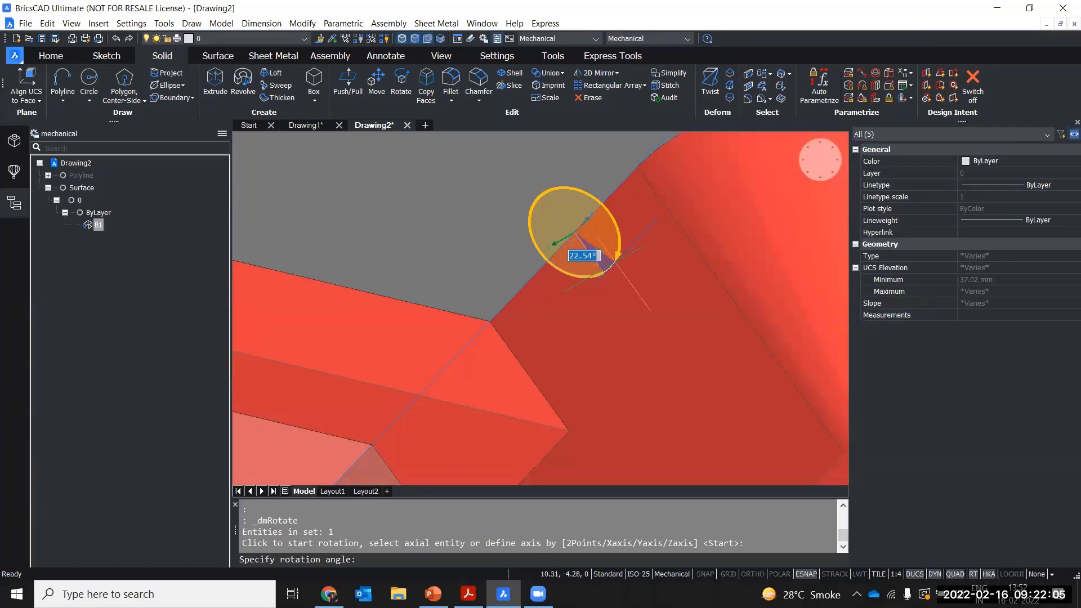
scroll(613, 262, "down", 2)
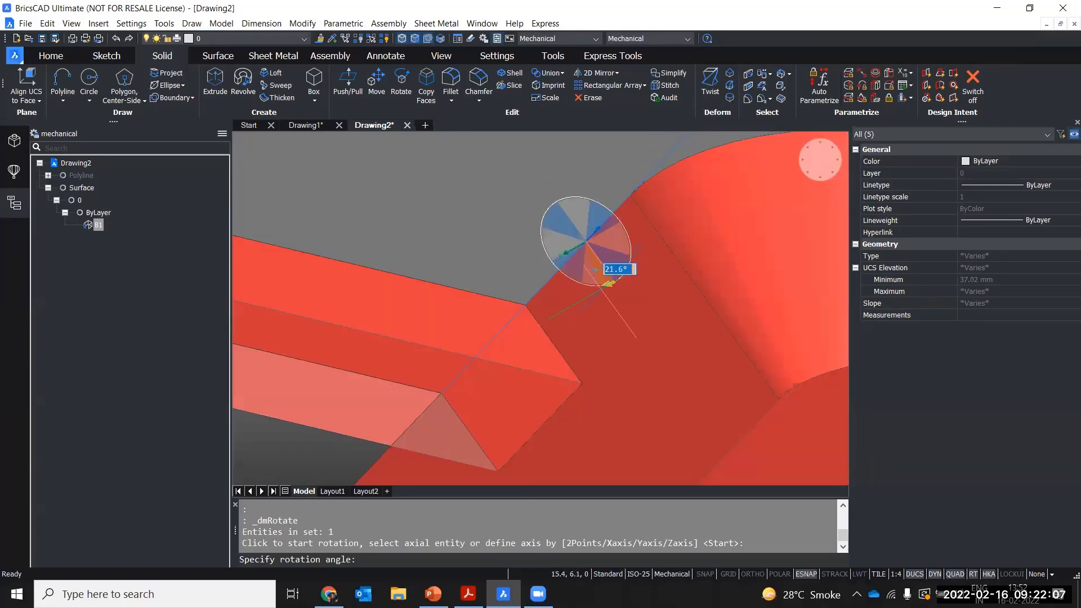
scroll(619, 273, "down", 1)
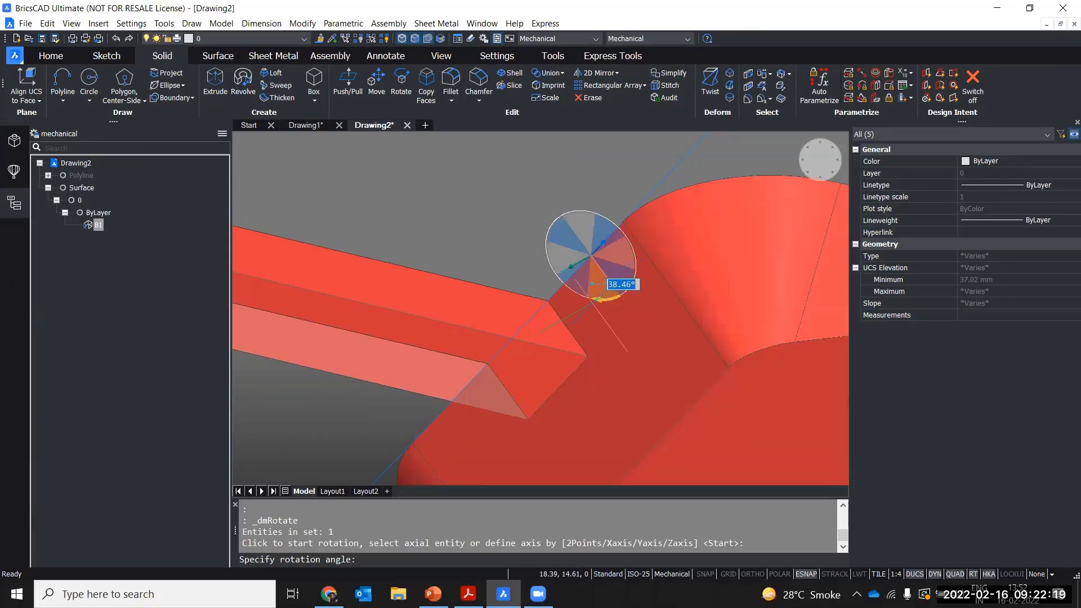
scroll(610, 296, "down", 3)
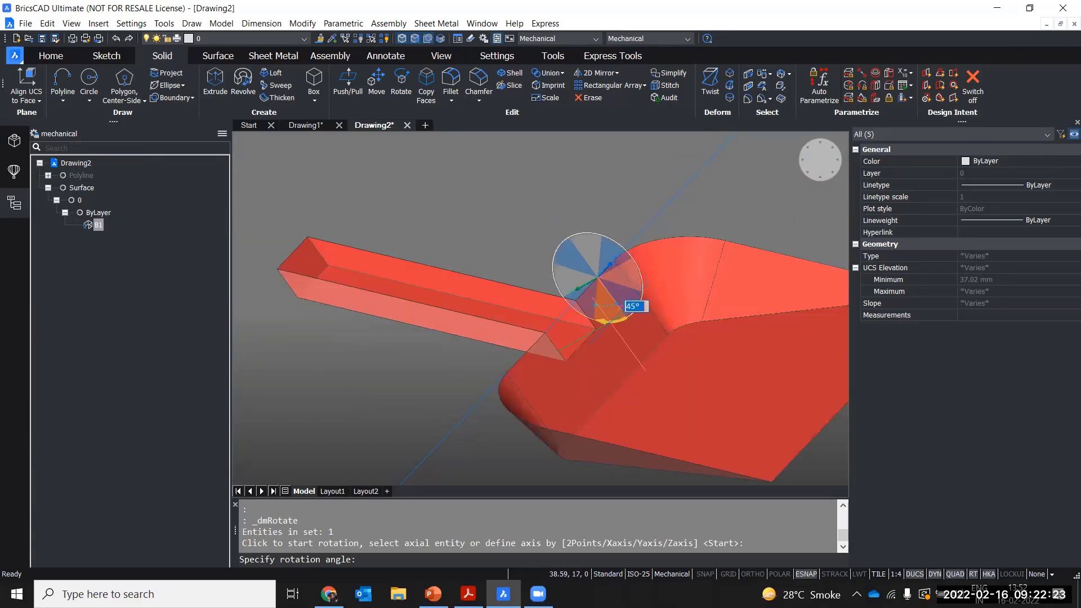
scroll(600, 287, "up", 2)
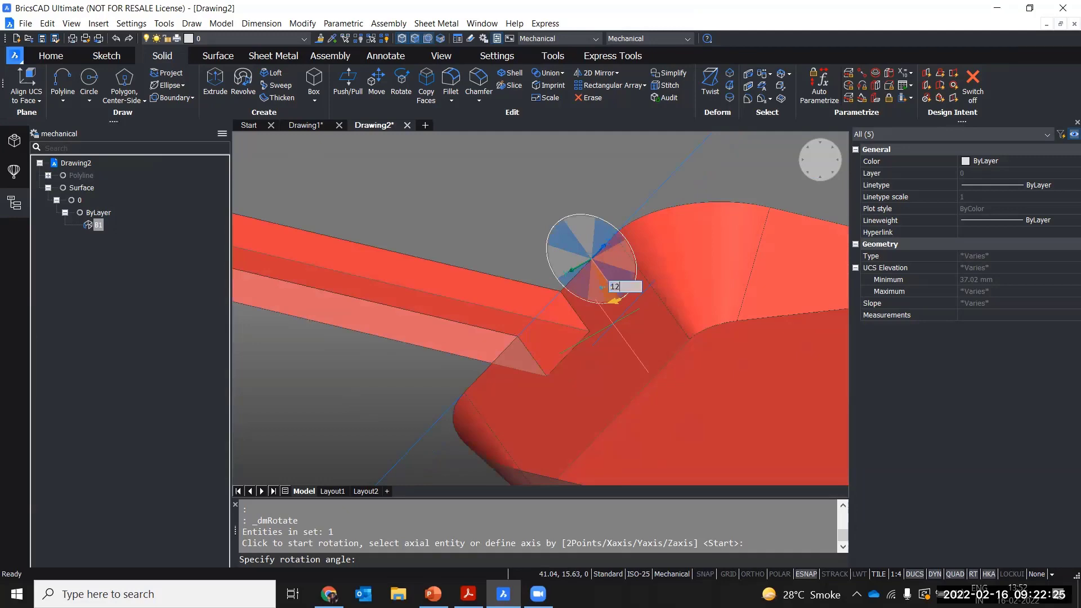
key("Return")
- Rotate the handle channel's four faces, including its end face, 12° about the top edge of the long wall
middle_click_drag(625, 304, 449, 203, "shift")
left_click(552, 229)
left_click(415, 176)
left_click(415, 215)
left_click(521, 225)
type("dmrotate")
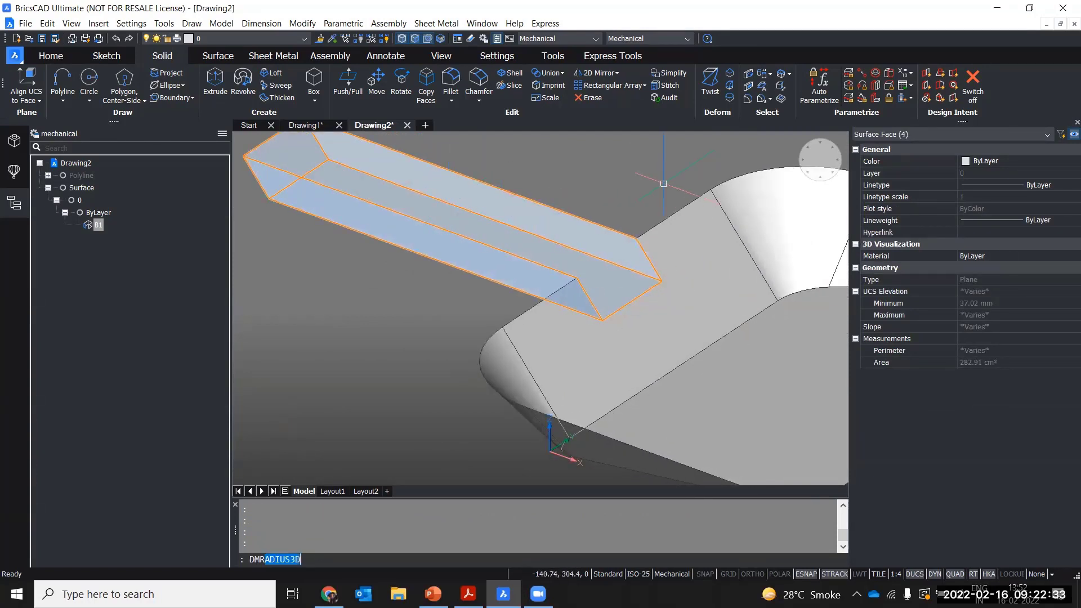
key("Return")
middle_click_drag(671, 180, 616, 222, "shift")
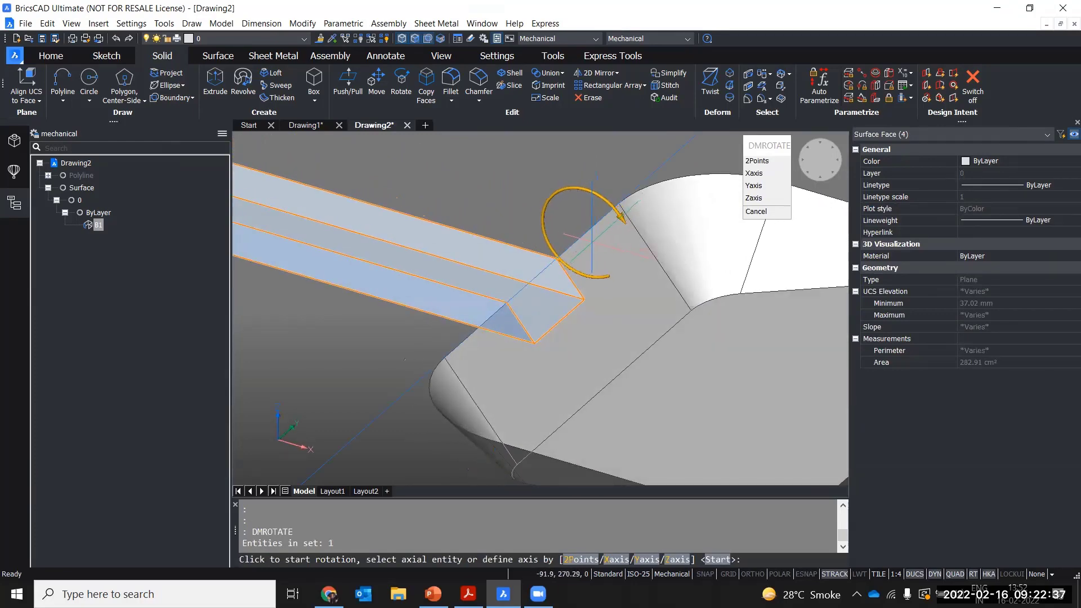
left_click(585, 238)
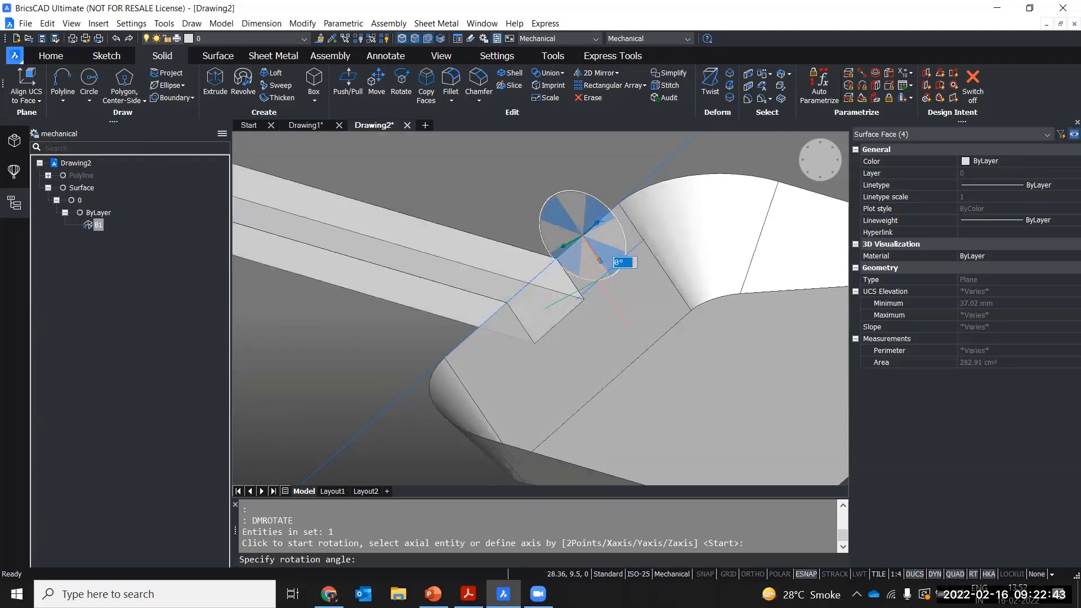
type("1")
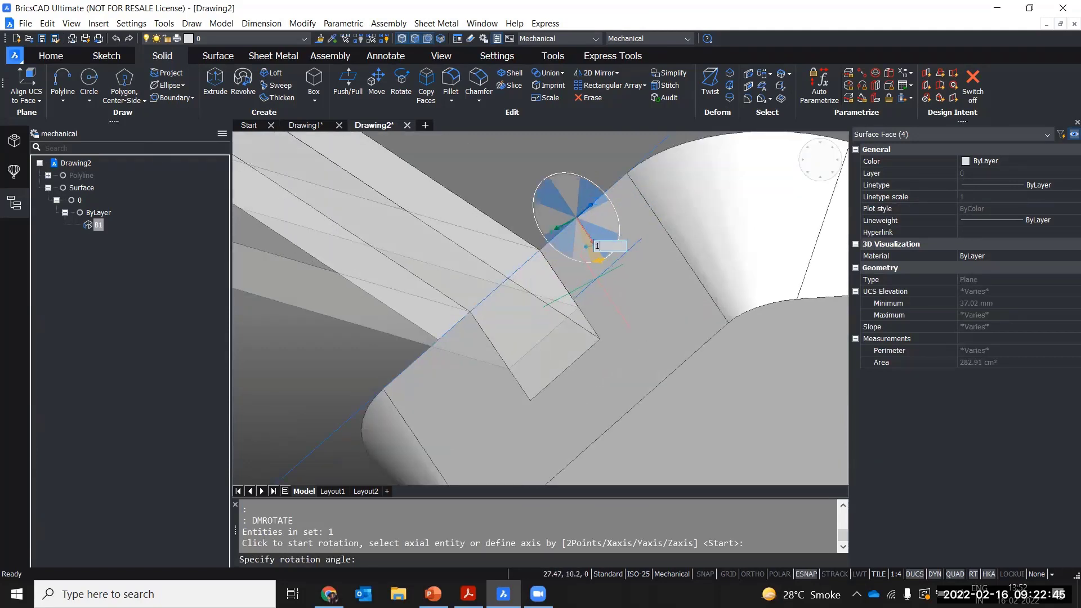
type("2")
key("Return")
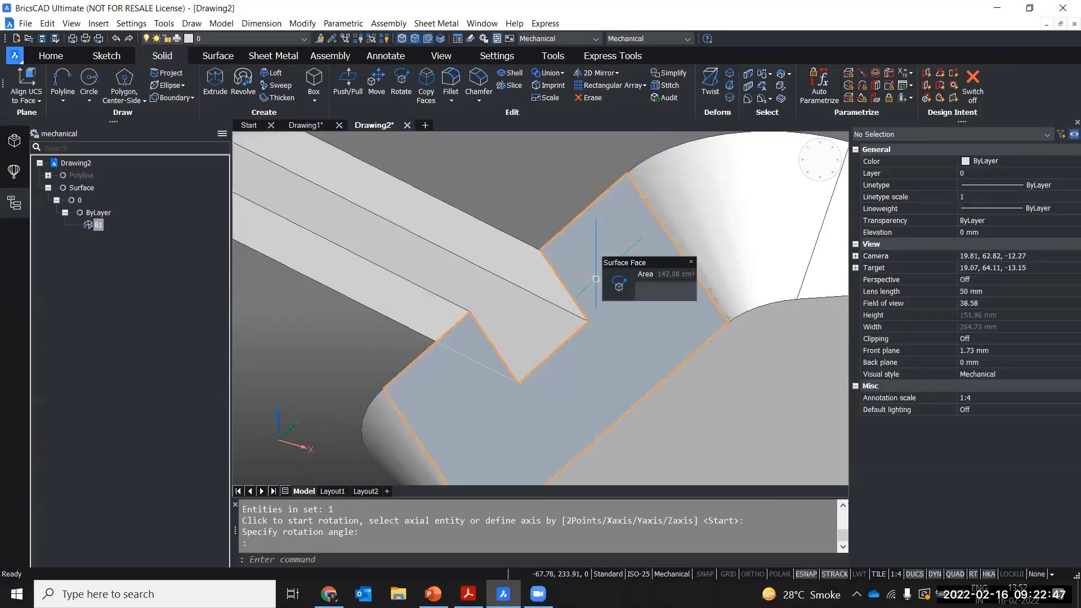
- Fillet the four boundary edges of the handle channel's floor together with the two upright corner edges at its outer end
scroll(563, 316, "down", 4)
middle_click_drag(578, 315, 589, 294, "shift")
scroll(588, 294, "up", 2)
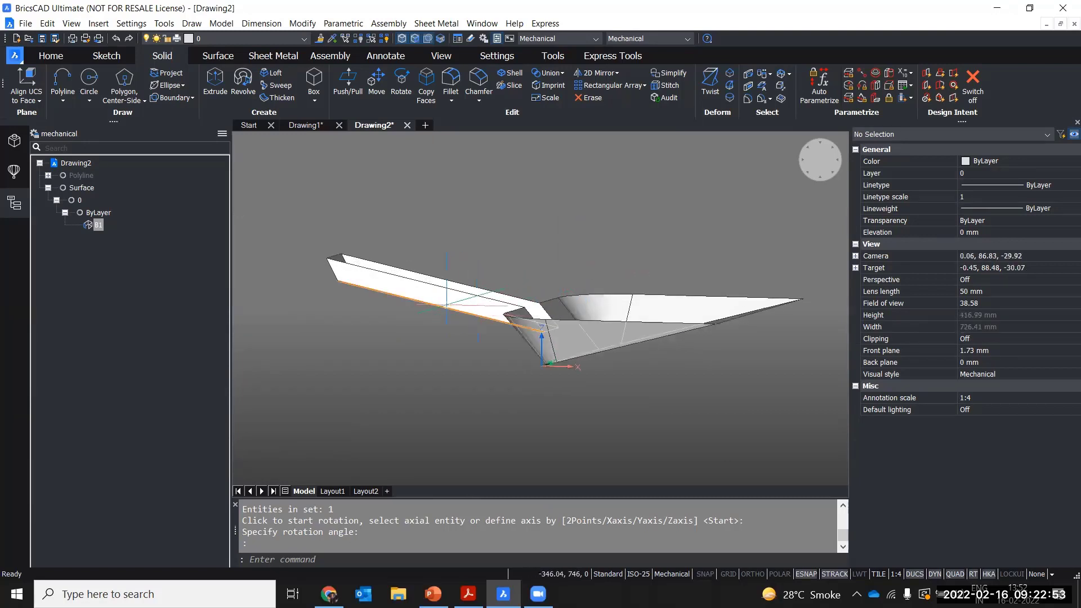
middle_click_drag(445, 338, 408, 329, "shift")
scroll(505, 333, "up", 3)
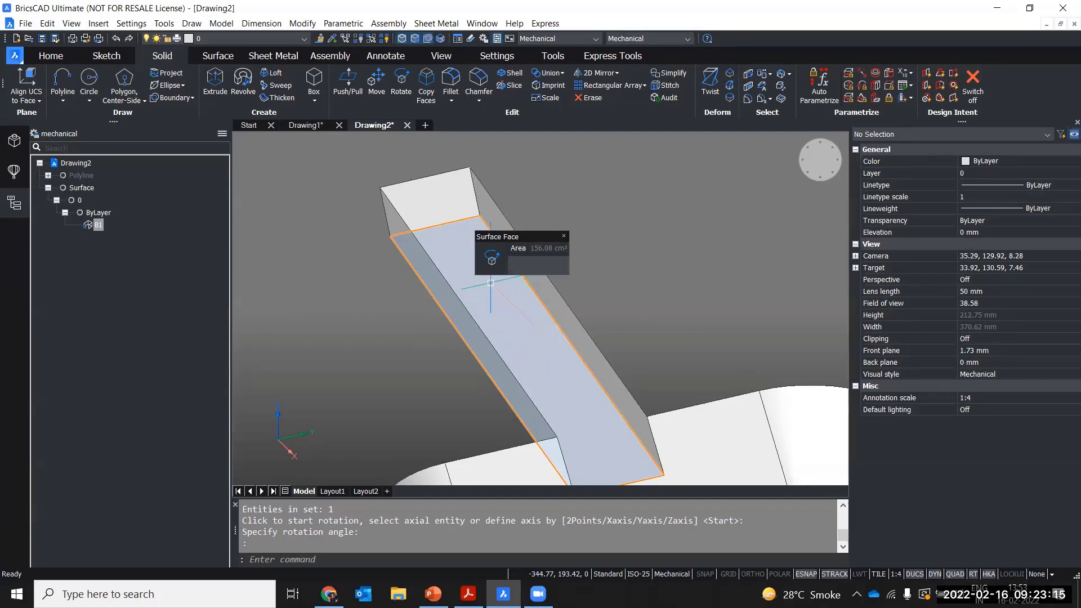
mouse_move(491, 258)
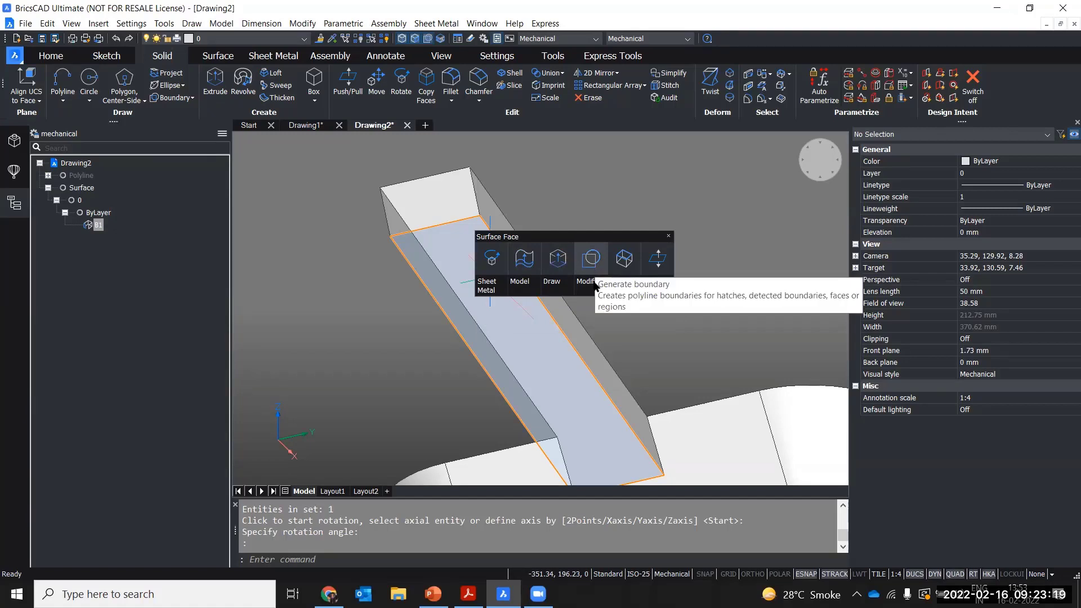
left_click(623, 272)
scroll(651, 257, "down", 2)
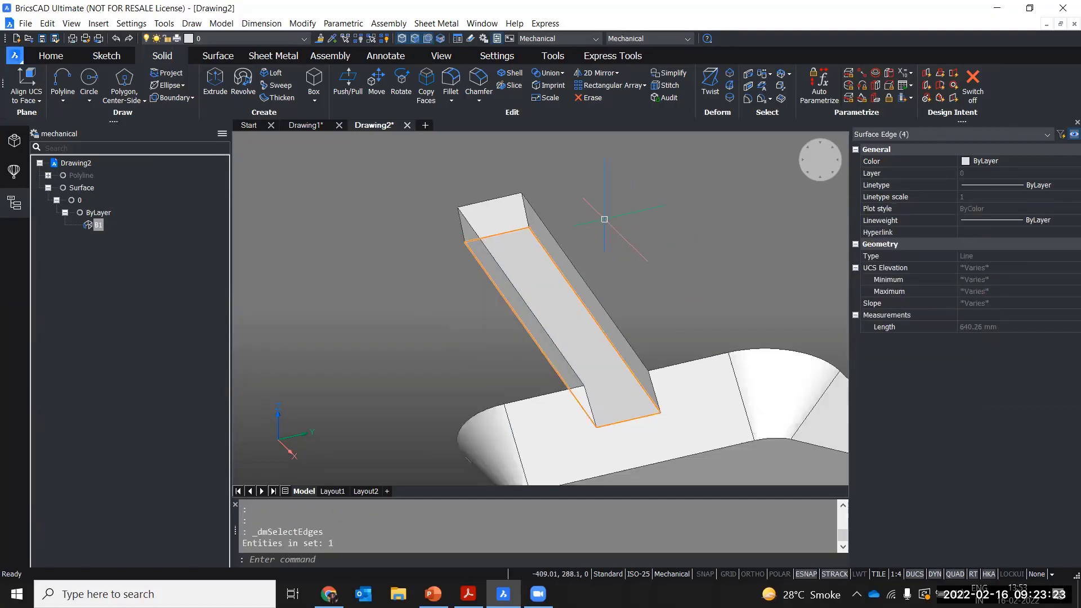
scroll(501, 185, "up", 2)
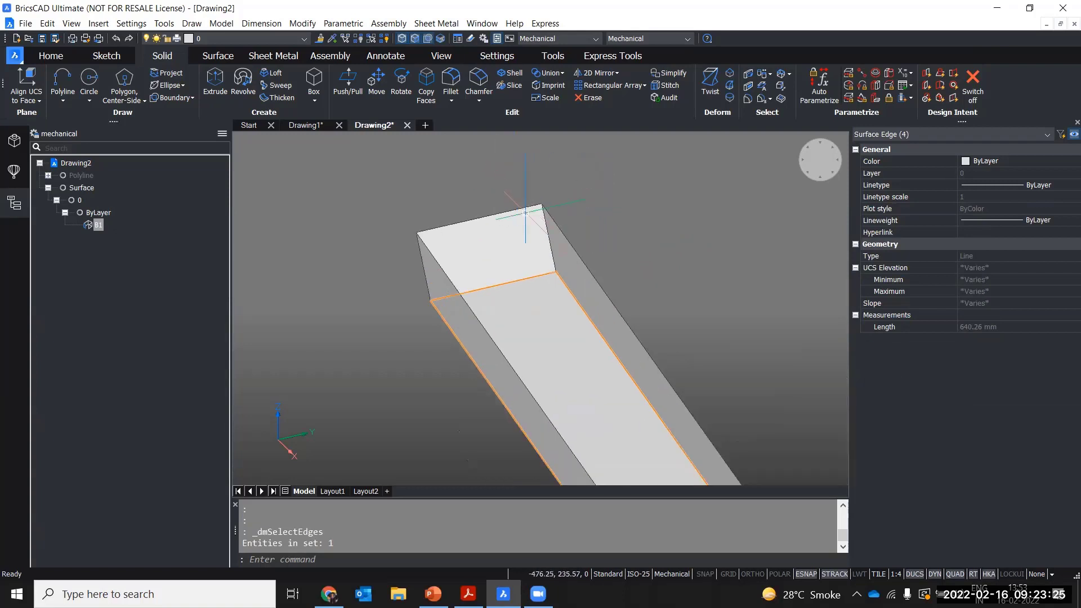
left_click(546, 227)
scroll(444, 251, "up", 5)
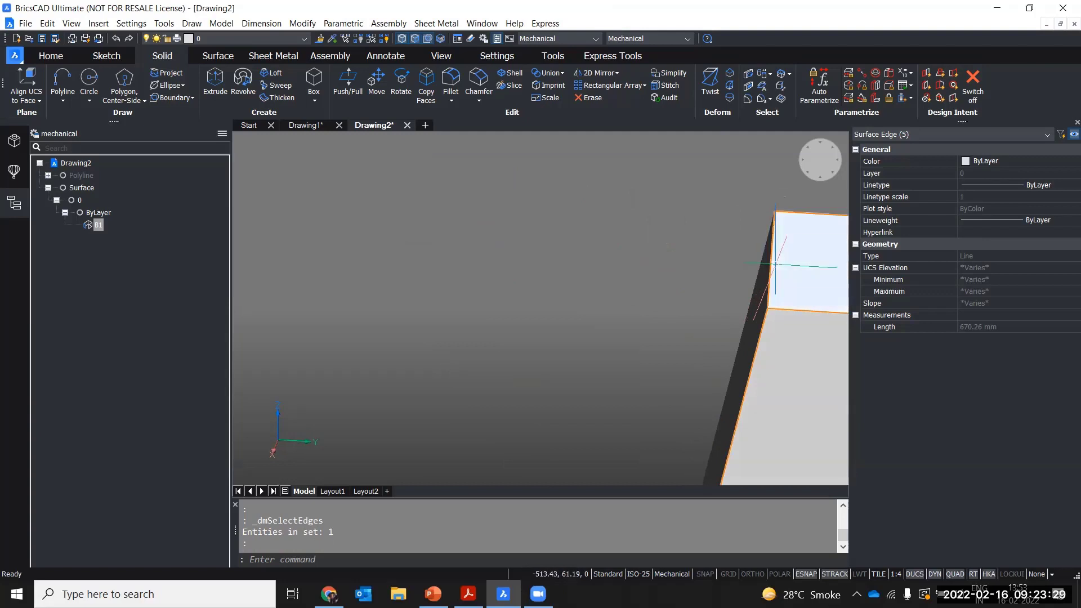
left_click(769, 263)
scroll(595, 261, "down", 4)
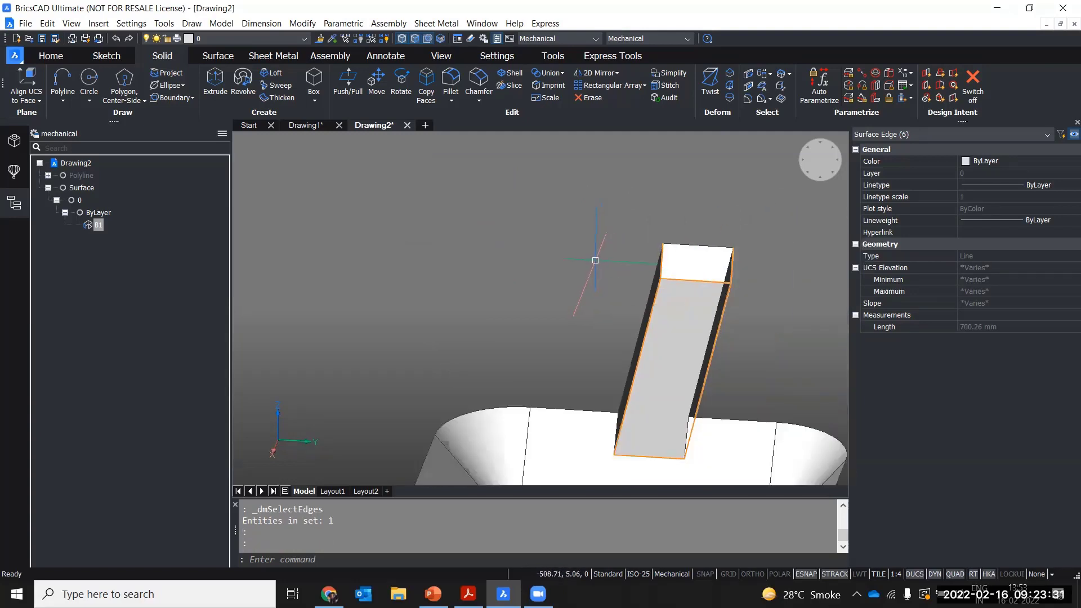
middle_click_drag(594, 260, 683, 262, "shift")
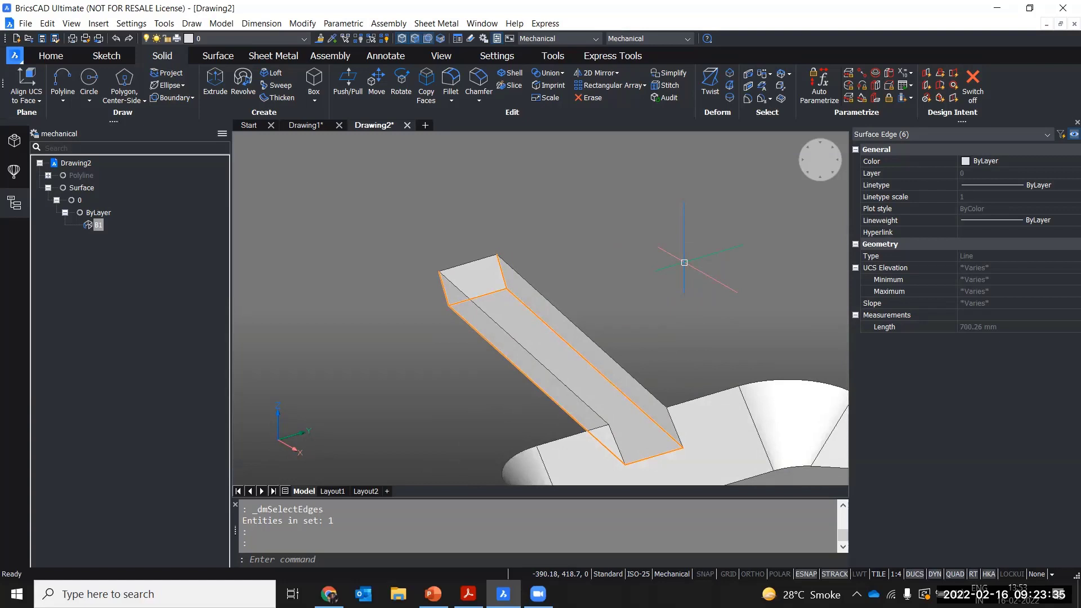
type("DMFILLET")
key("Return")
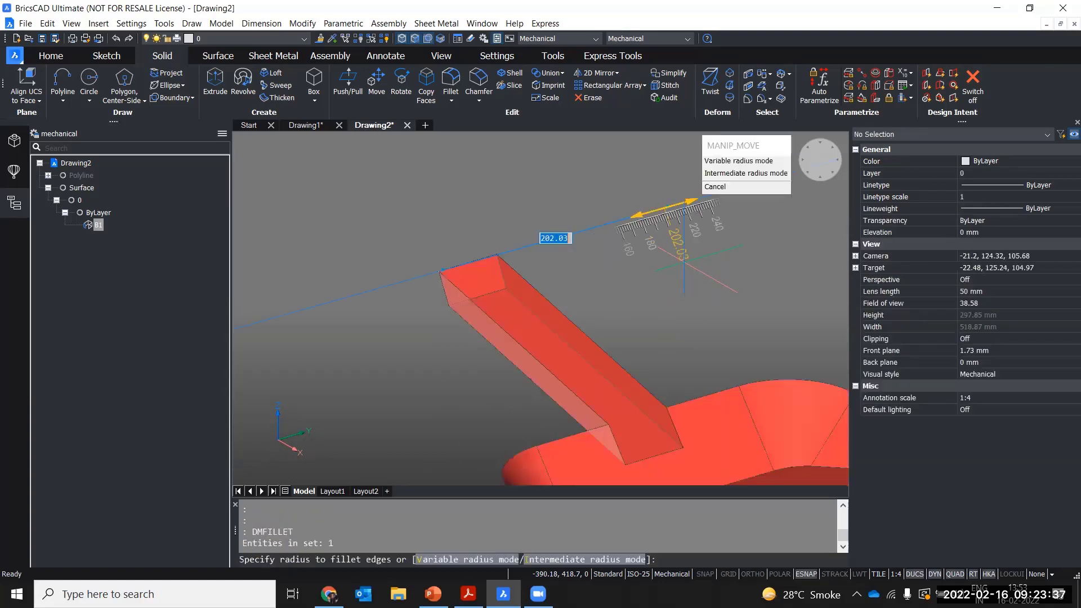
key("Return")
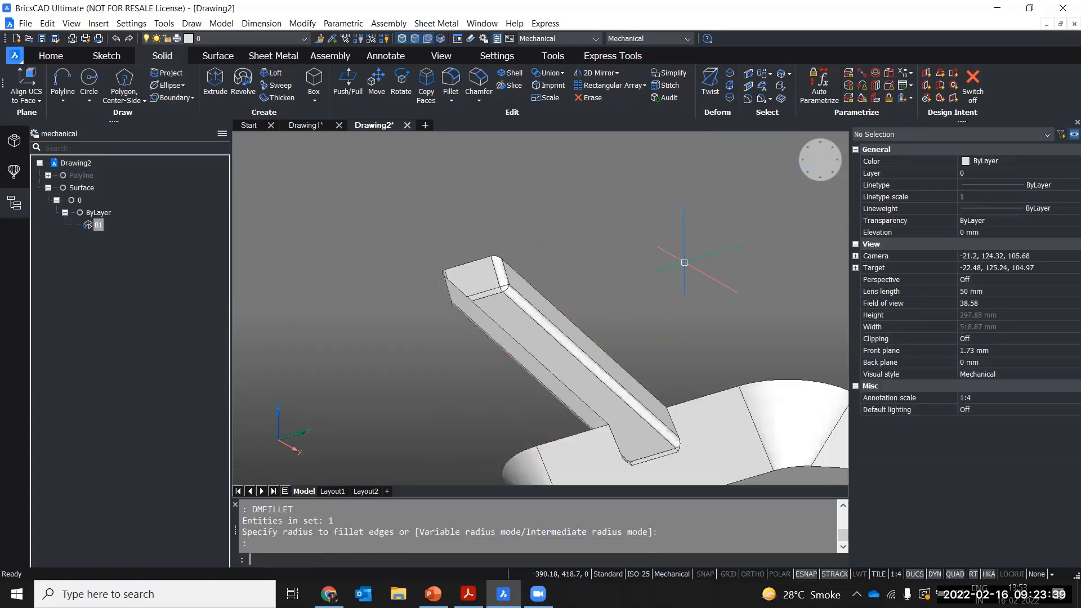
- Fillet the boundary edges of the dustpan's large floor face with a 25 mm radius
middle_click_drag(684, 262, 557, 343, "shift")
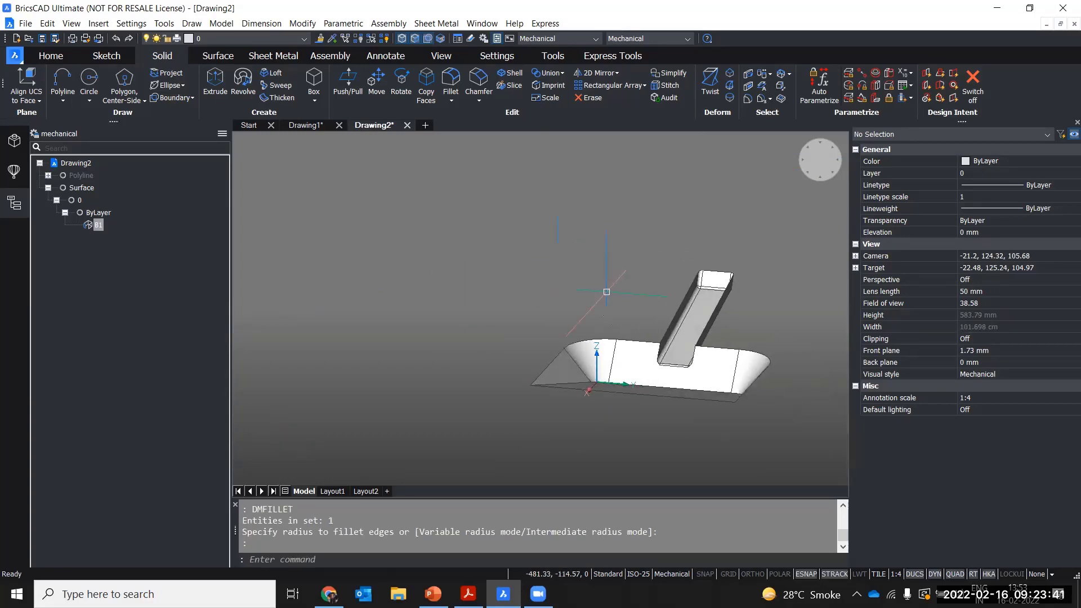
scroll(691, 344, "up", 5)
middle_click_drag(691, 344, 582, 298, "shift")
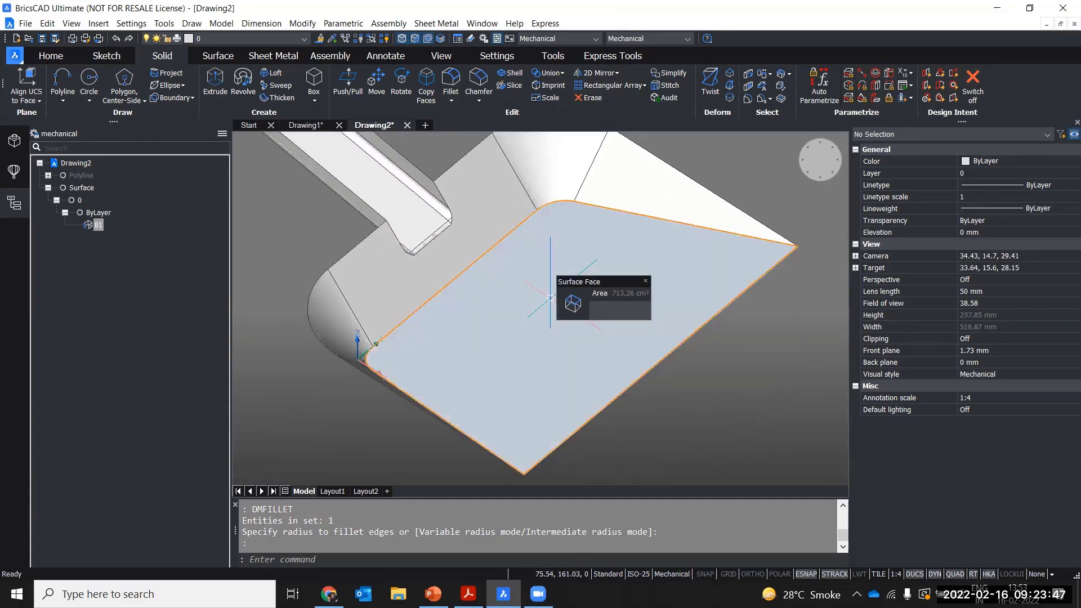
left_click(597, 305)
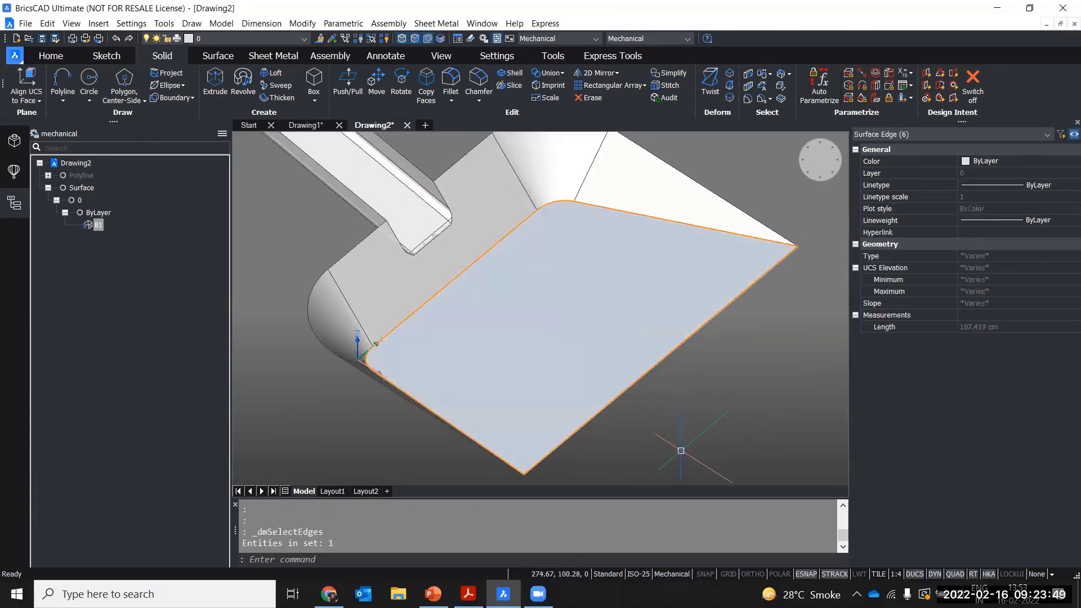
middle_click_drag(684, 449, 681, 406, "shift")
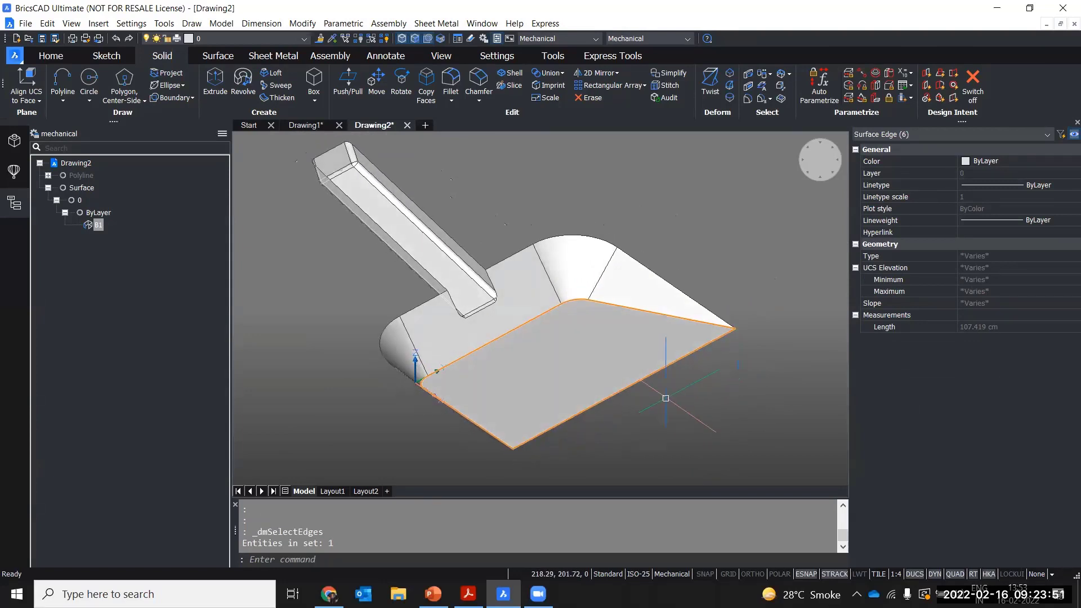
key("Return")
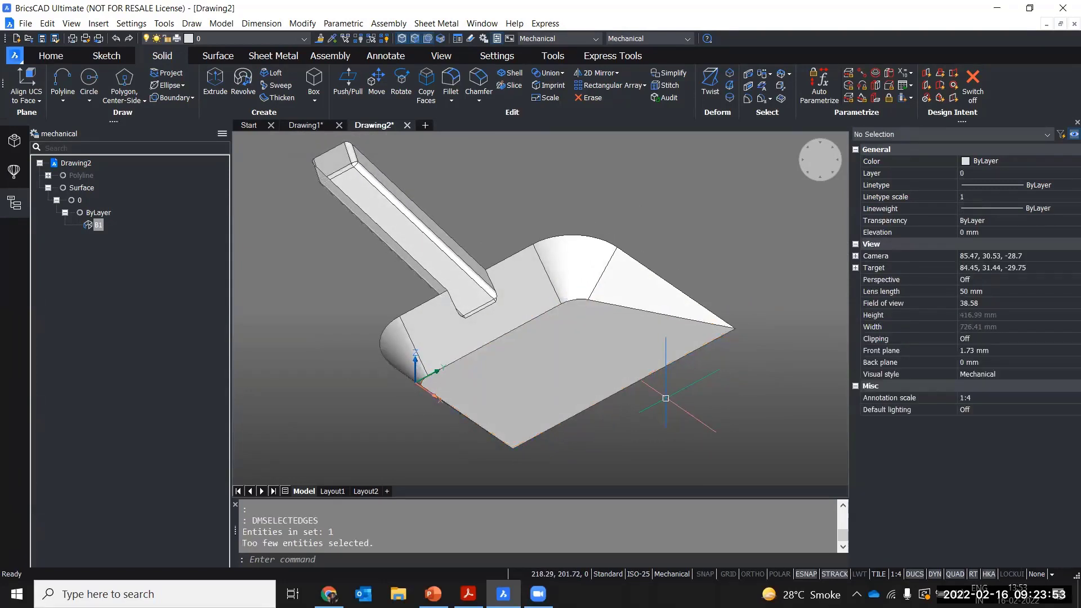
left_click(604, 360)
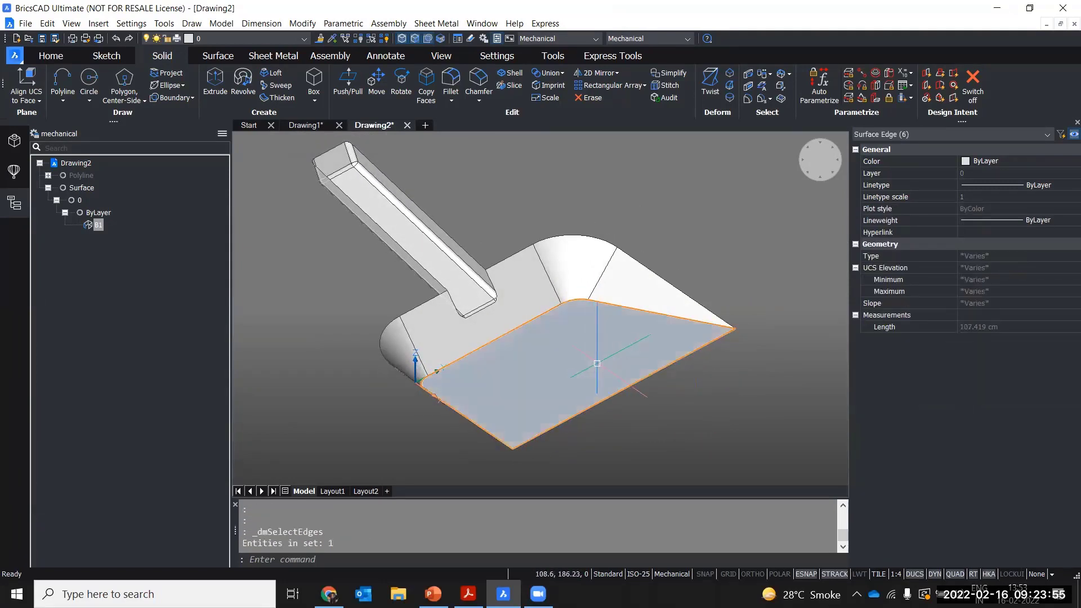
type("DMFILLET")
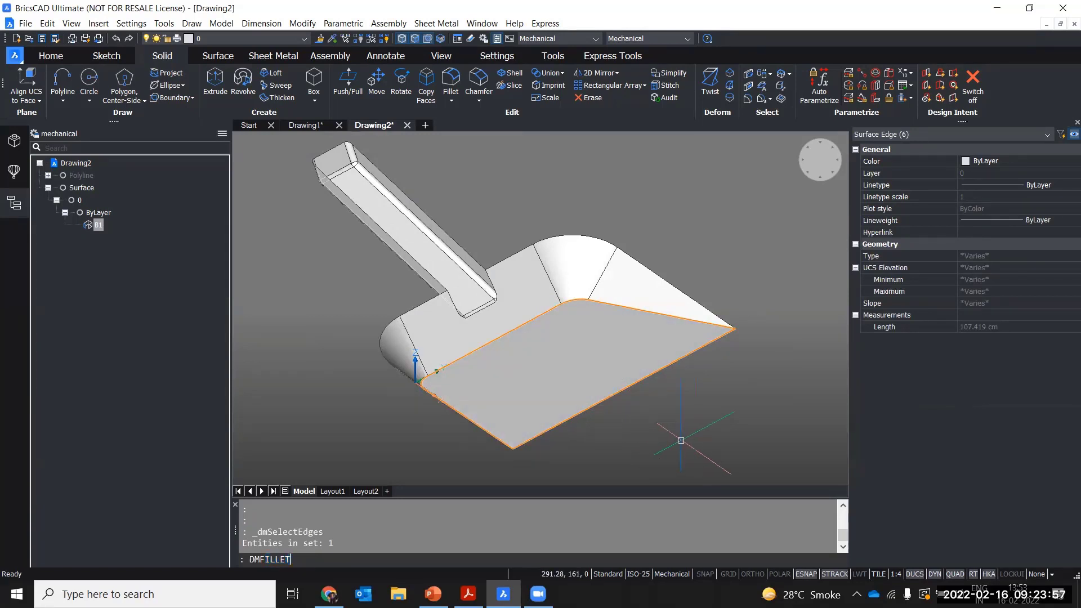
key("Return")
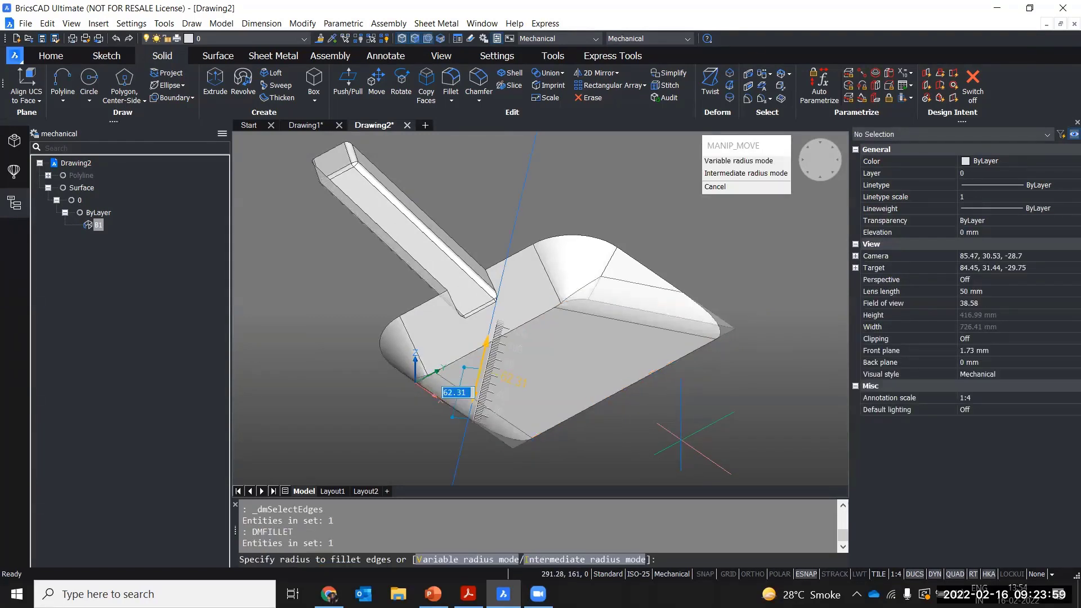
type("25")
key("Return")
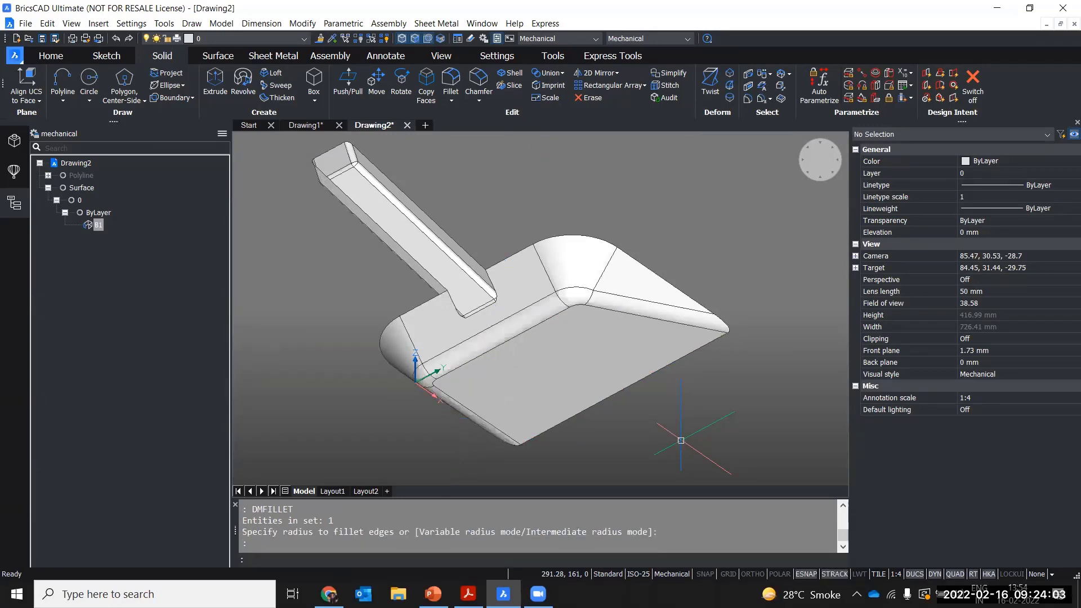
- Stitch the whole dustpan model, pan and handle together, into a surface
middle_click_drag(680, 440, 619, 405, "shift")
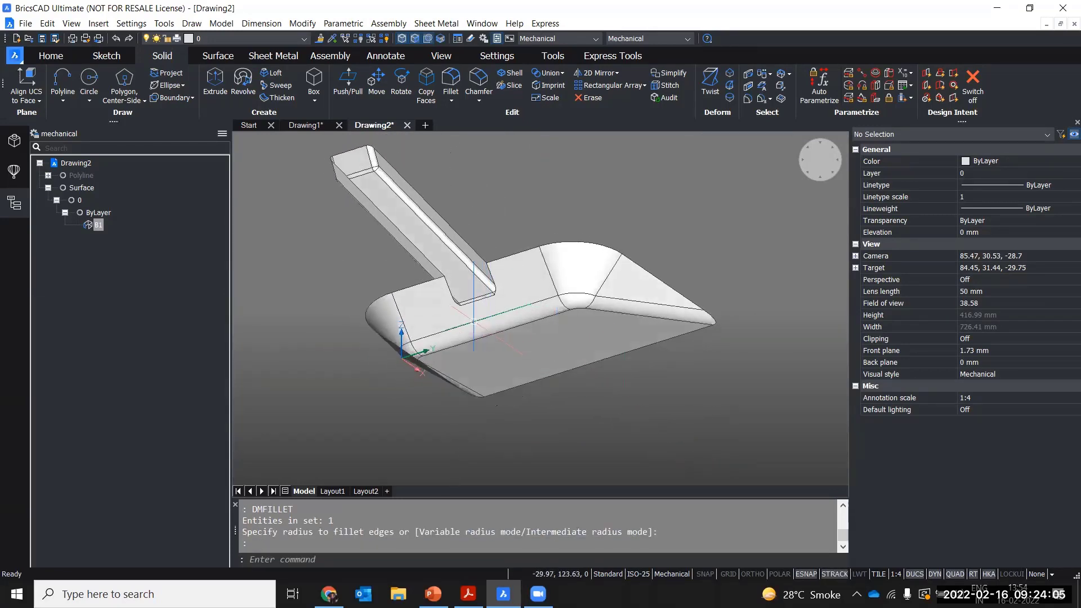
scroll(474, 321, "up", 3)
scroll(473, 321, "down", 5)
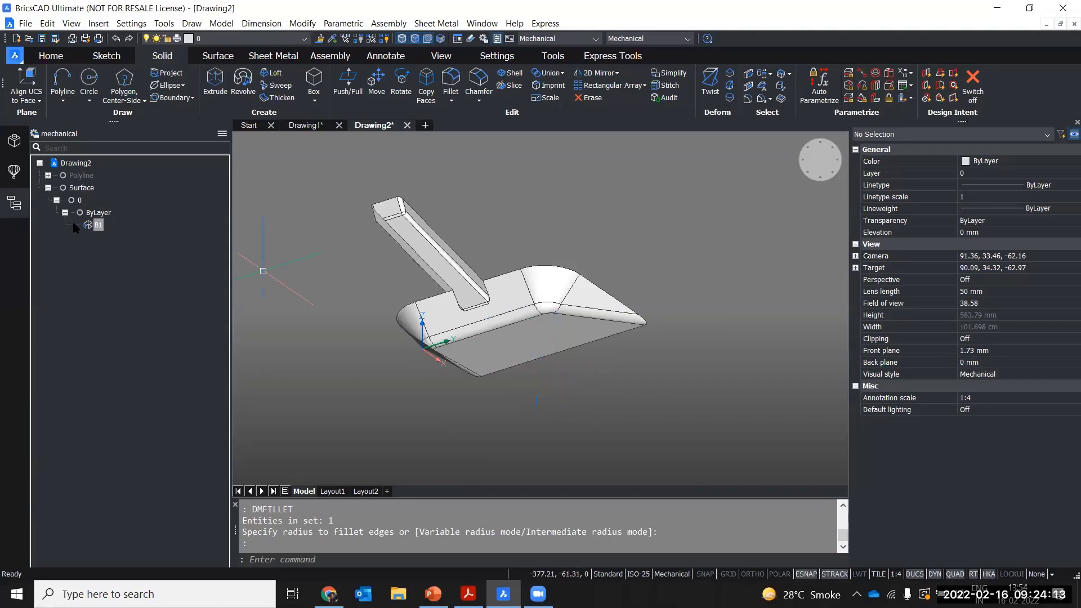
middle_click_drag(324, 315, 360, 358)
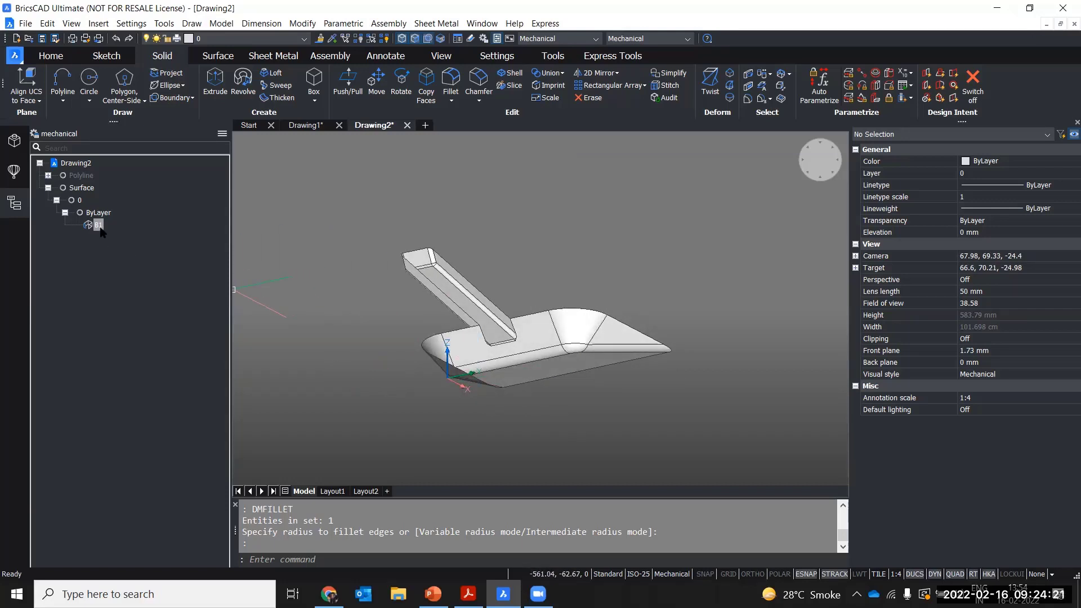
type("mst")
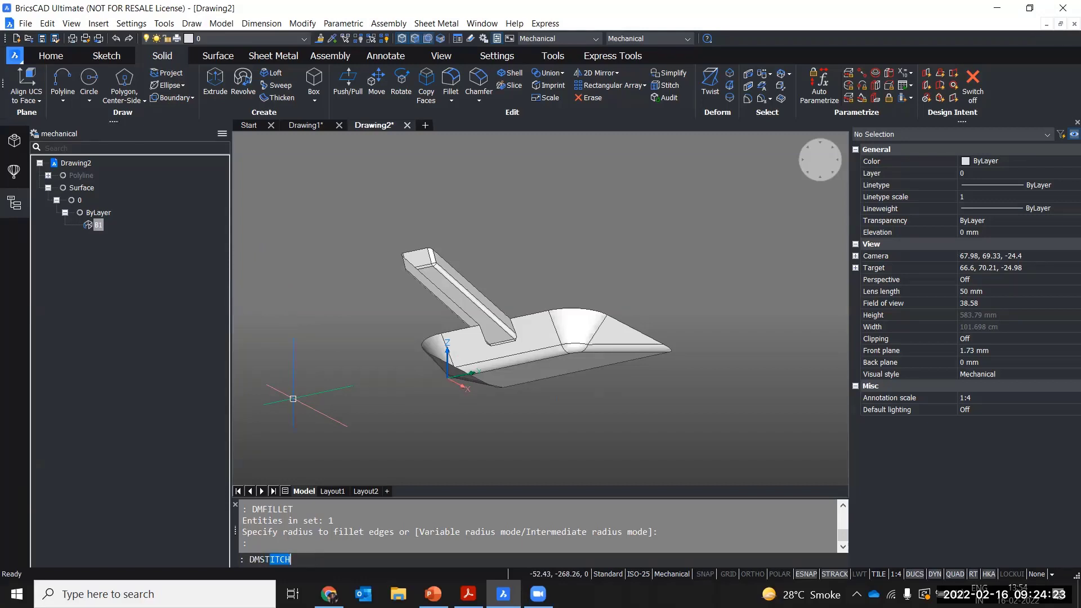
type("it")
key("Return")
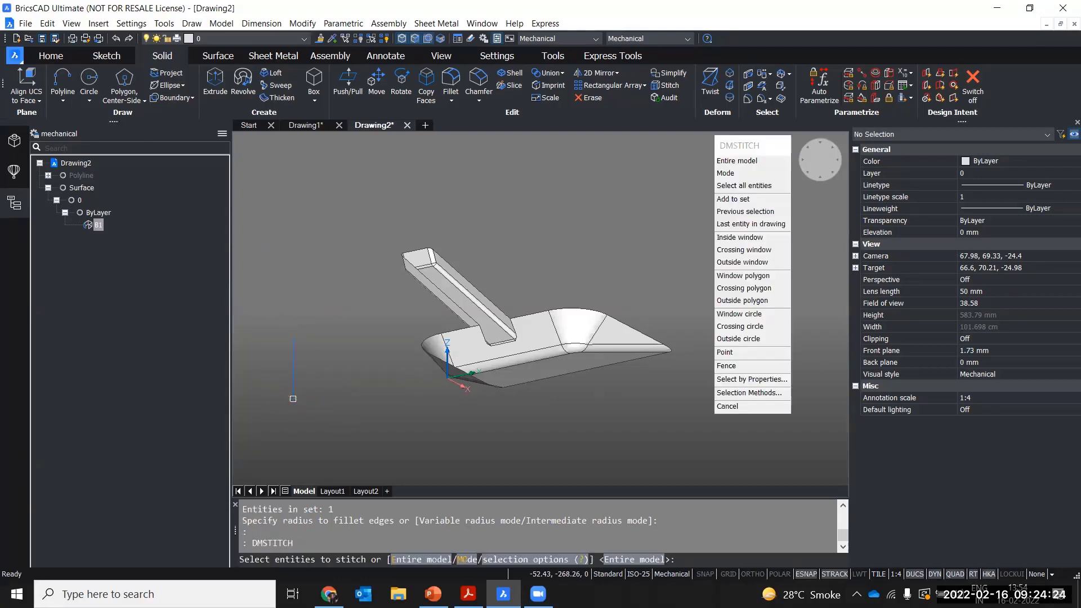
left_click(669, 418)
left_click(360, 204)
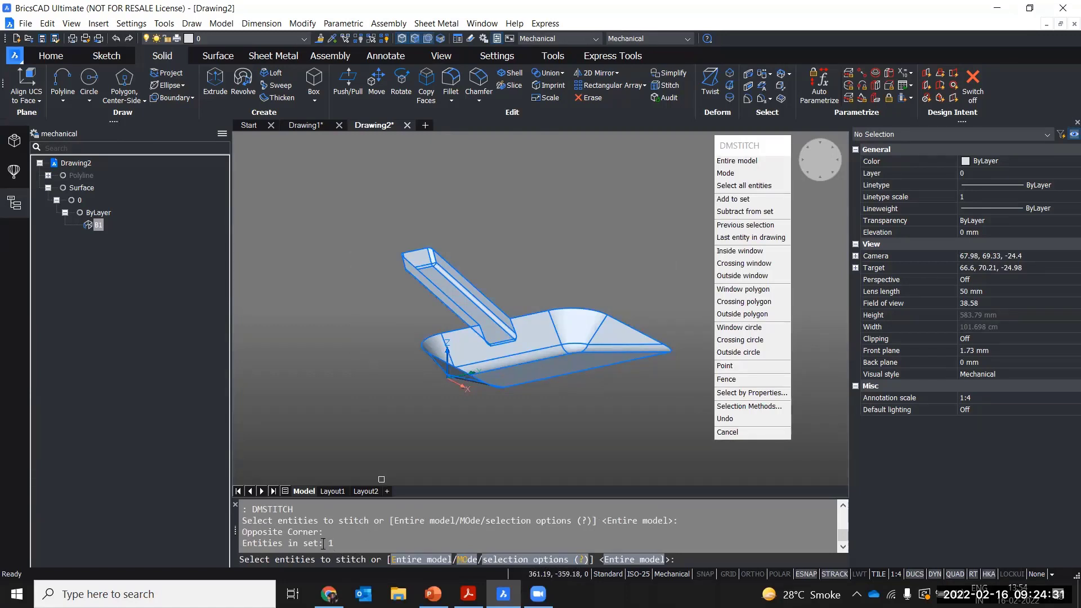
key("Return")
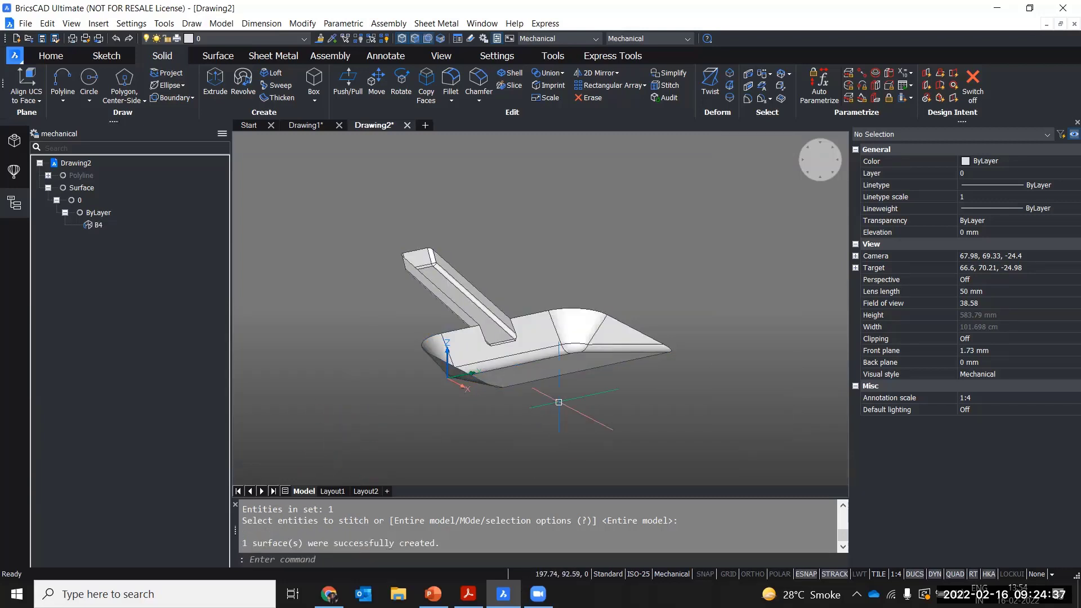
- Examine the stitched dustpan's handle, rounded corners and underside from several directions
middle_click_drag(394, 291, 411, 360, "shift")
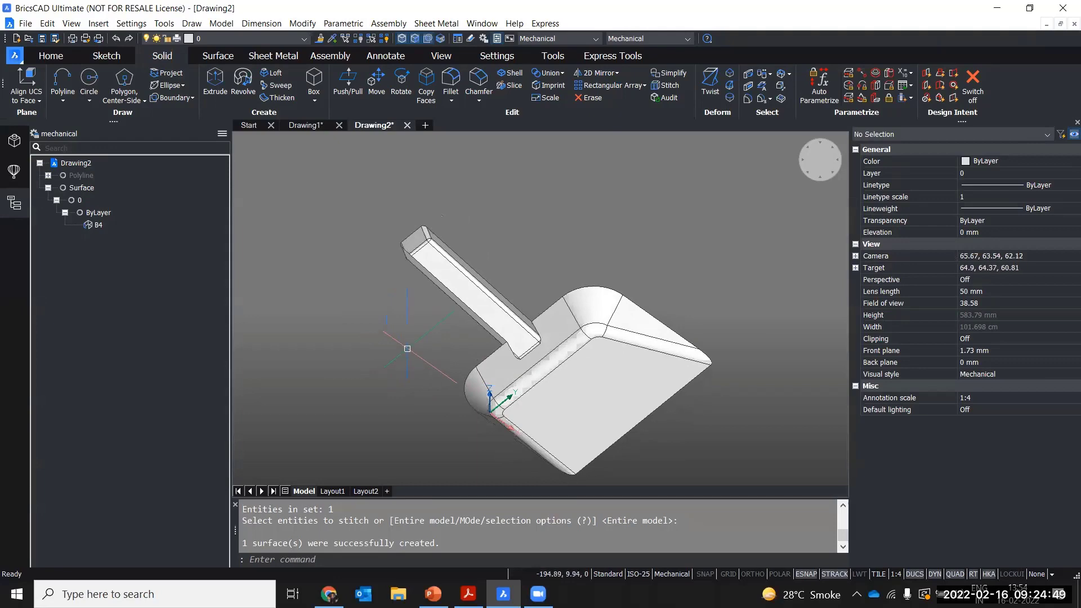
scroll(563, 289, "up", 8)
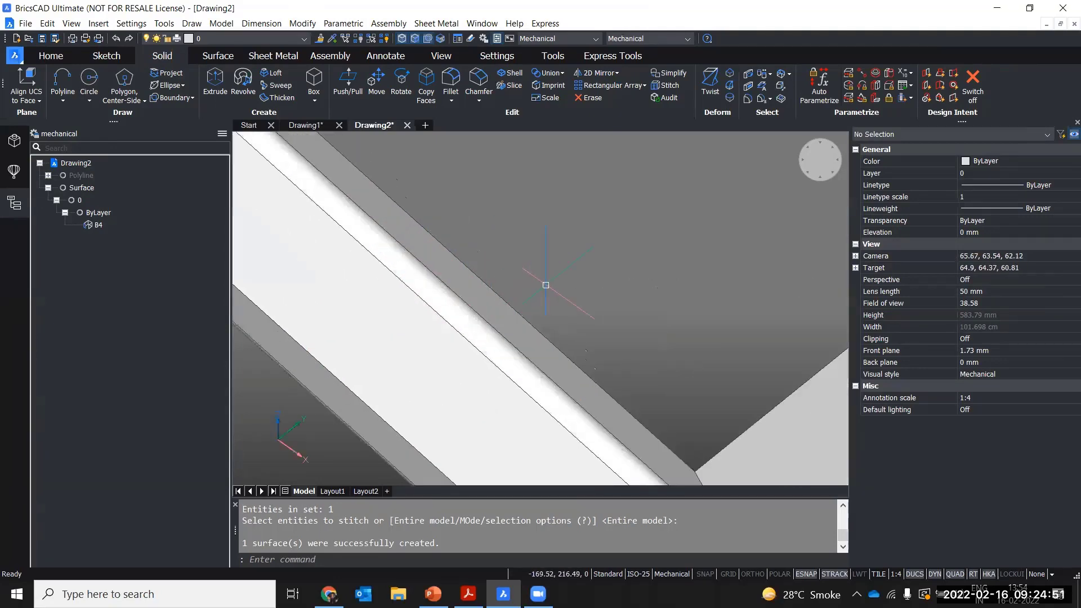
scroll(599, 292, "down", 4)
mouse_move(598, 292)
middle_mouse_down("shift")
mouse_move(610, 292)
mouse_move(540, 295)
mouse_move(588, 298)
middle_mouse_up("shift")
scroll(577, 287, "down", 4)
scroll(594, 318, "up", 3)
mouse_move(593, 318)
middle_mouse_down("shift")
mouse_move(495, 330)
mouse_move(437, 323)
mouse_move(438, 335)
mouse_move(495, 332)
mouse_move(514, 362)
mouse_move(512, 338)
mouse_move(499, 329)
middle_mouse_up("shift")
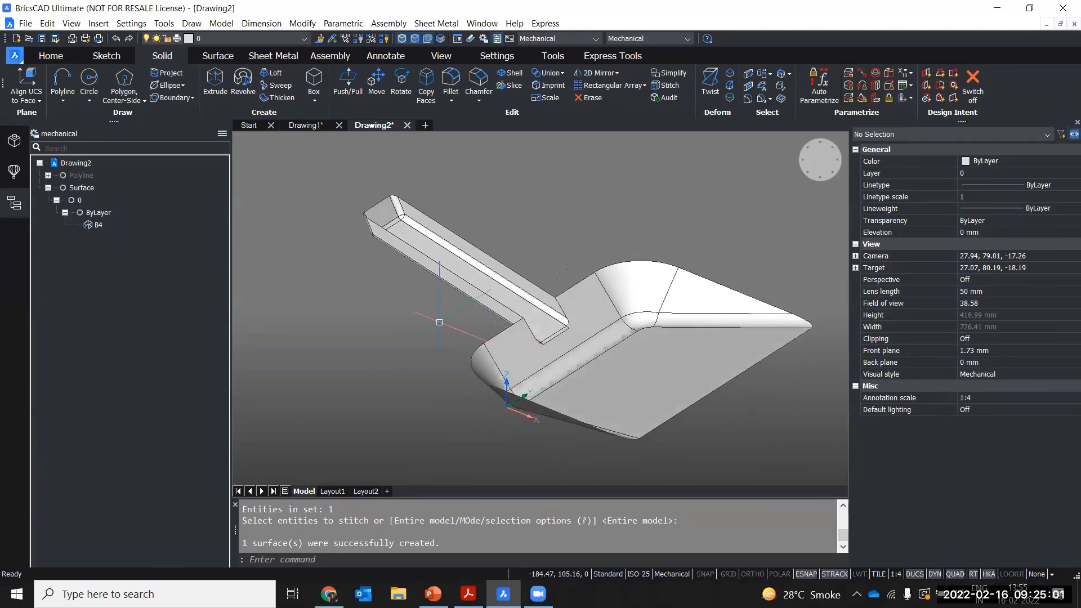
middle_click_drag(431, 334, 433, 363, "shift")
left_click(809, 175)
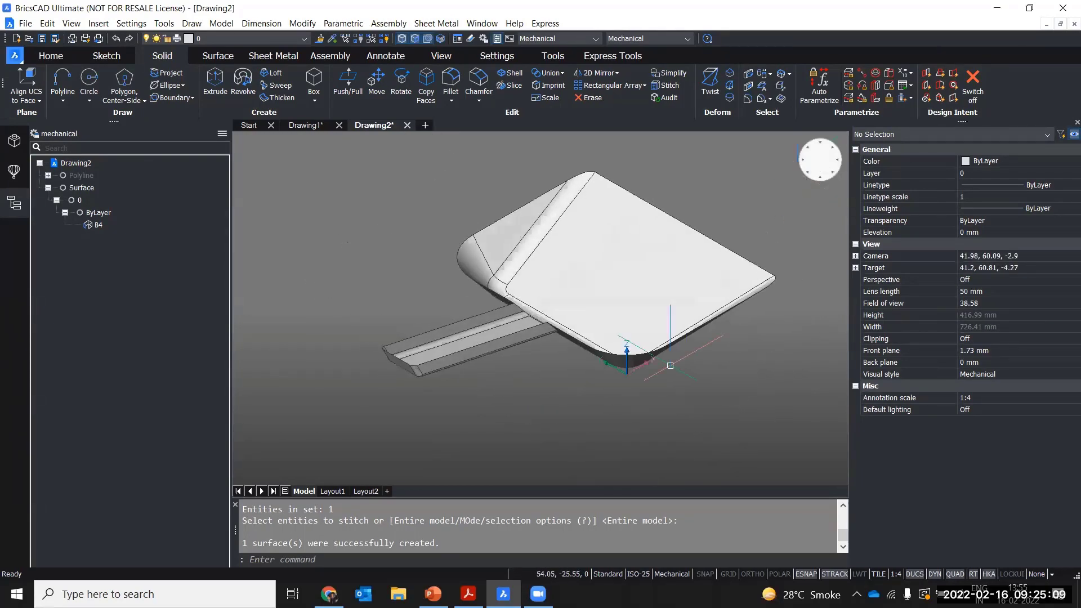
- Thicken the whole stitched dustpan surface by 2 mm on a single side to make it a solid
middle_click_drag(824, 242, 766, 420, "shift")
type("mthic")
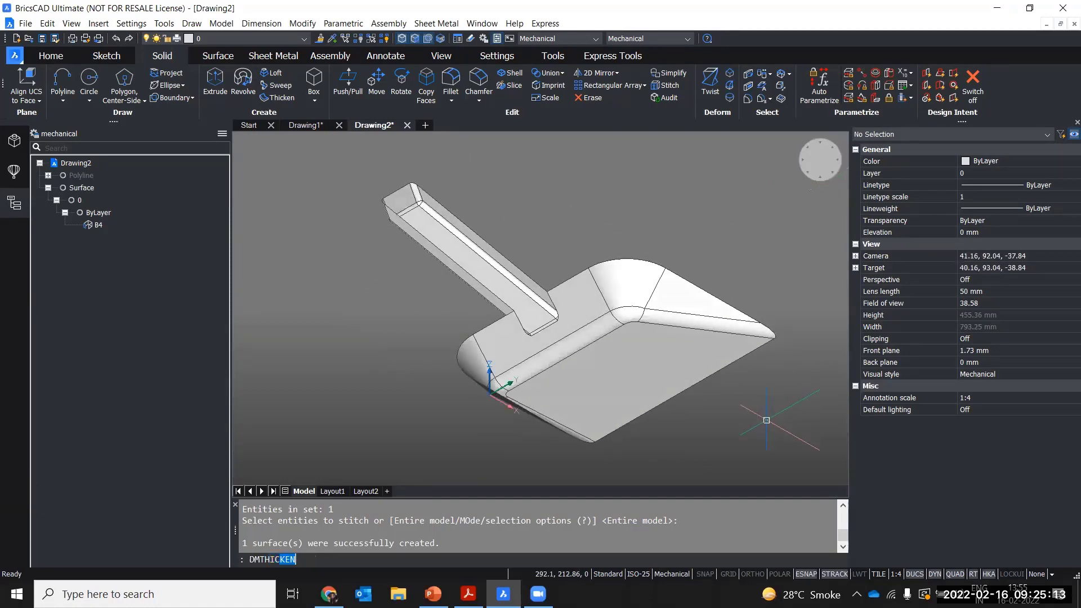
type("ketN")
key("Return")
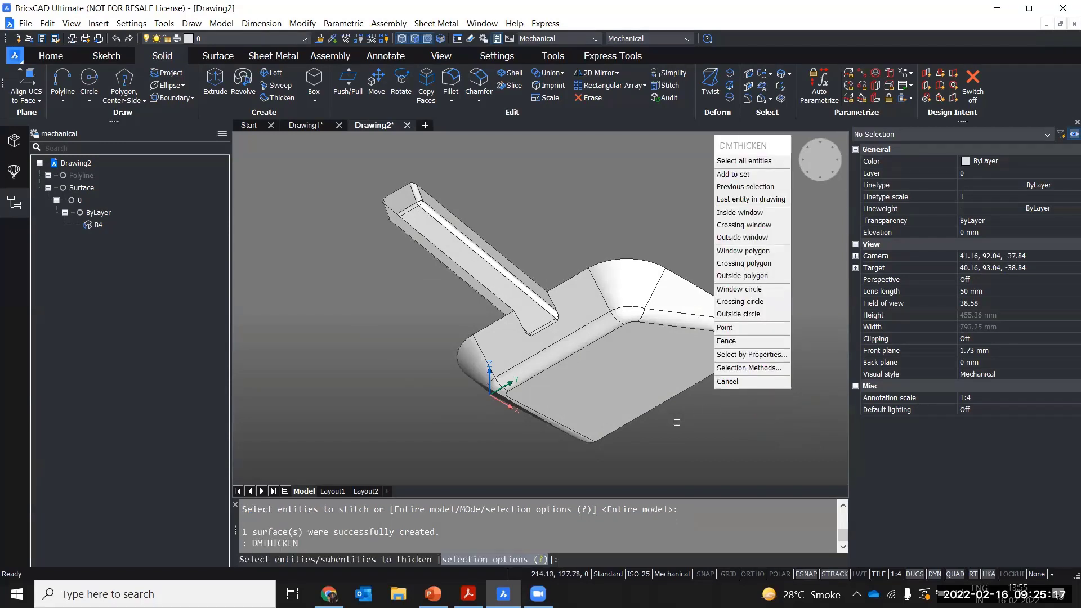
left_click(696, 458)
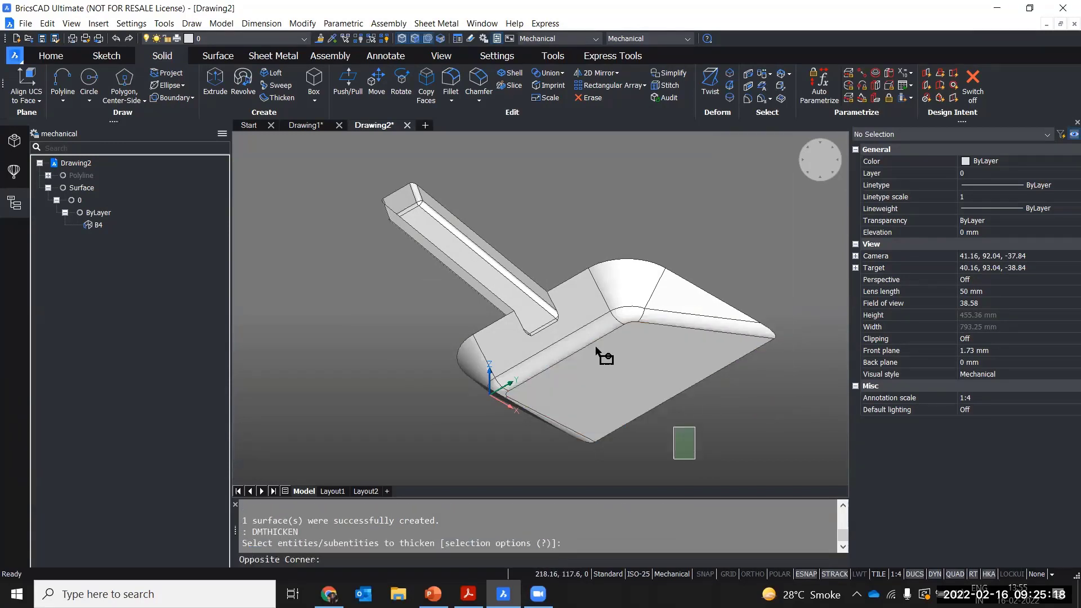
left_click(326, 152)
middle_click_drag(472, 317, 372, 319)
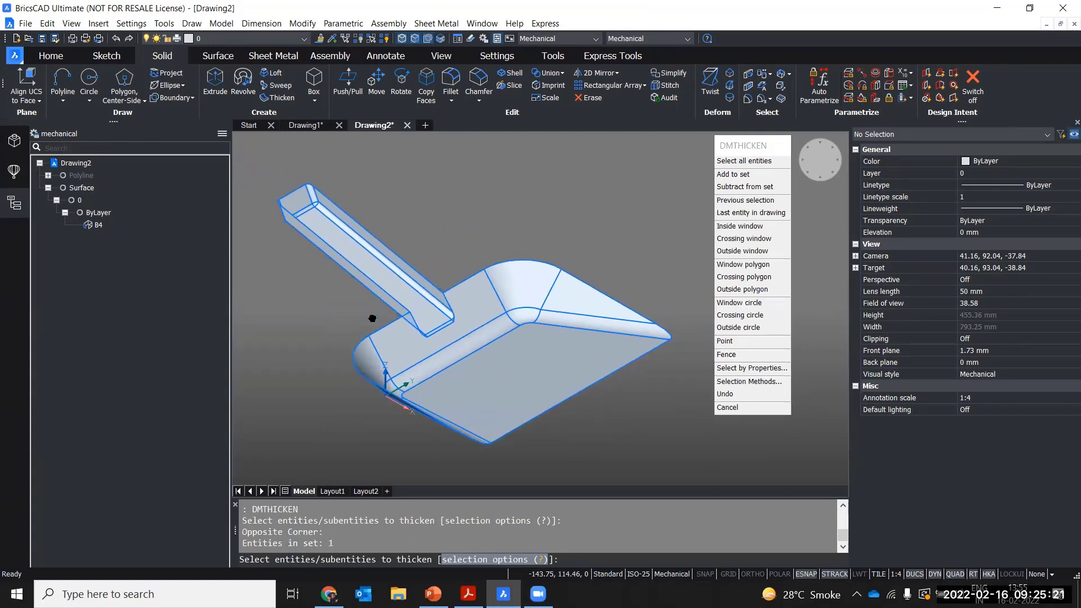
key("Return")
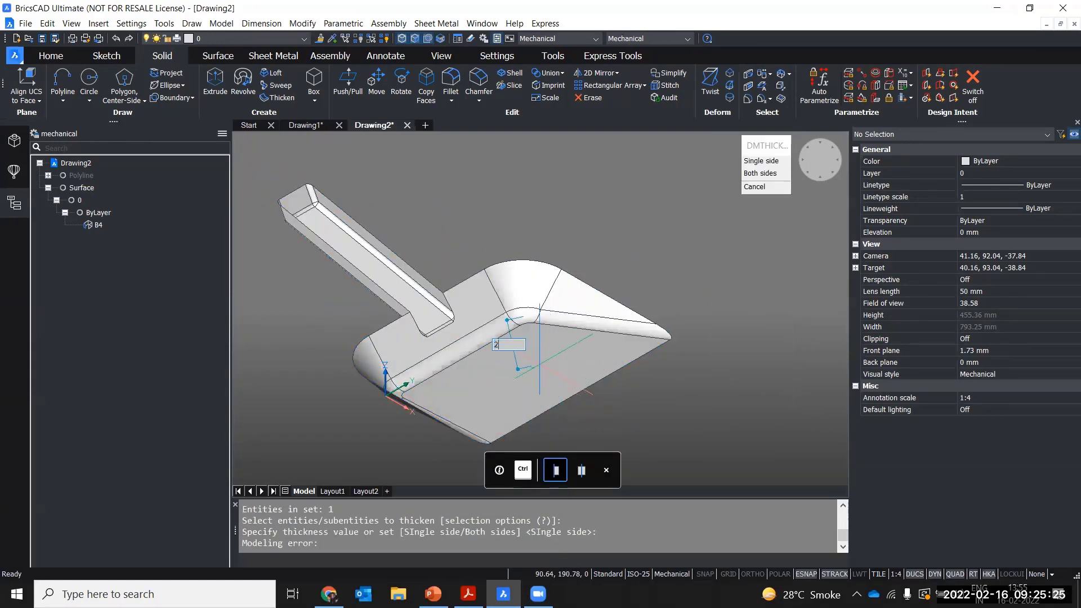
key("Return")
- Examine the thickened dustpan's wall thickness at the front edge and handle, and its overall shape from several directions
scroll(488, 425, "down", 3)
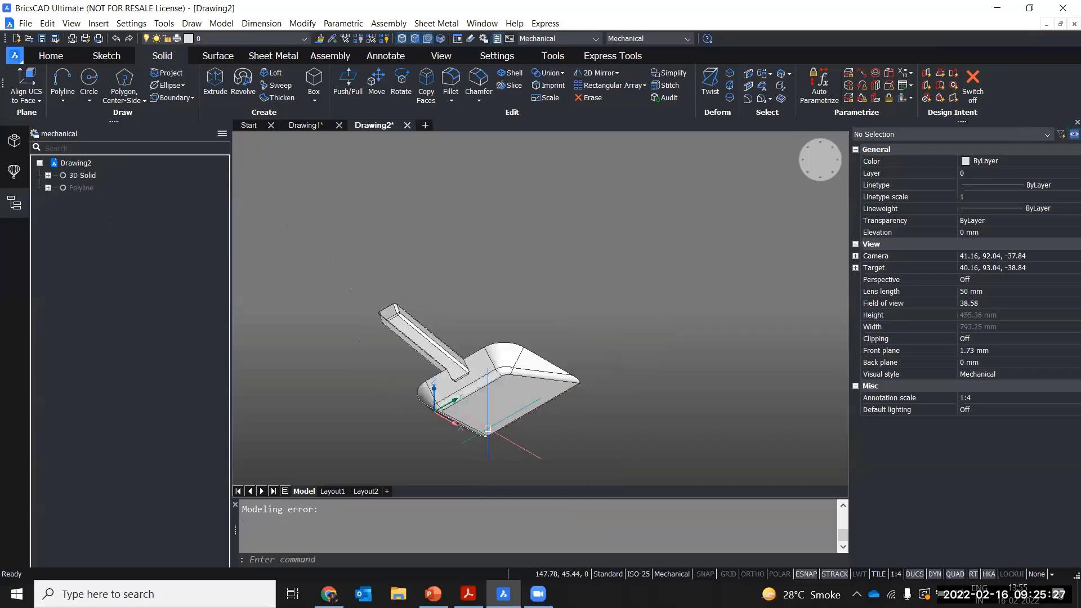
middle_click_drag(548, 411, 628, 378)
scroll(627, 379, "up", 6)
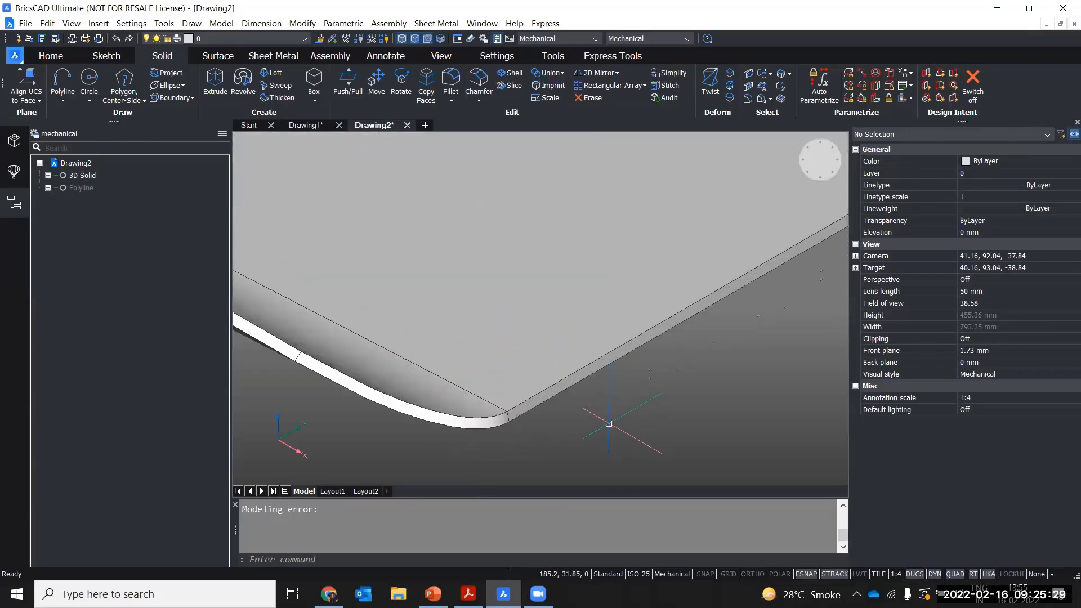
scroll(557, 422, "up", 5)
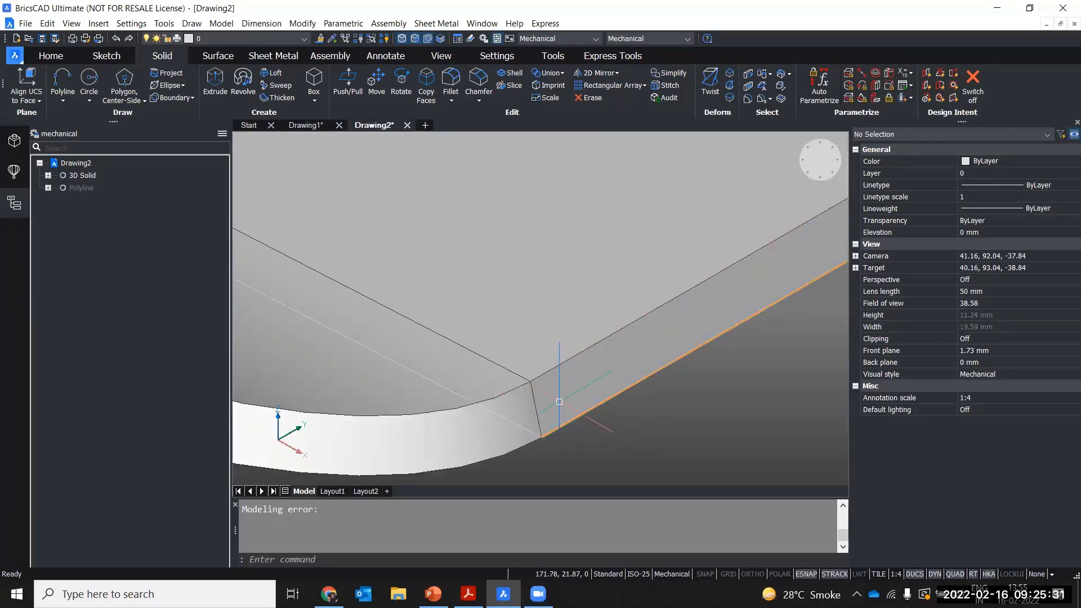
scroll(556, 393, "down", 5)
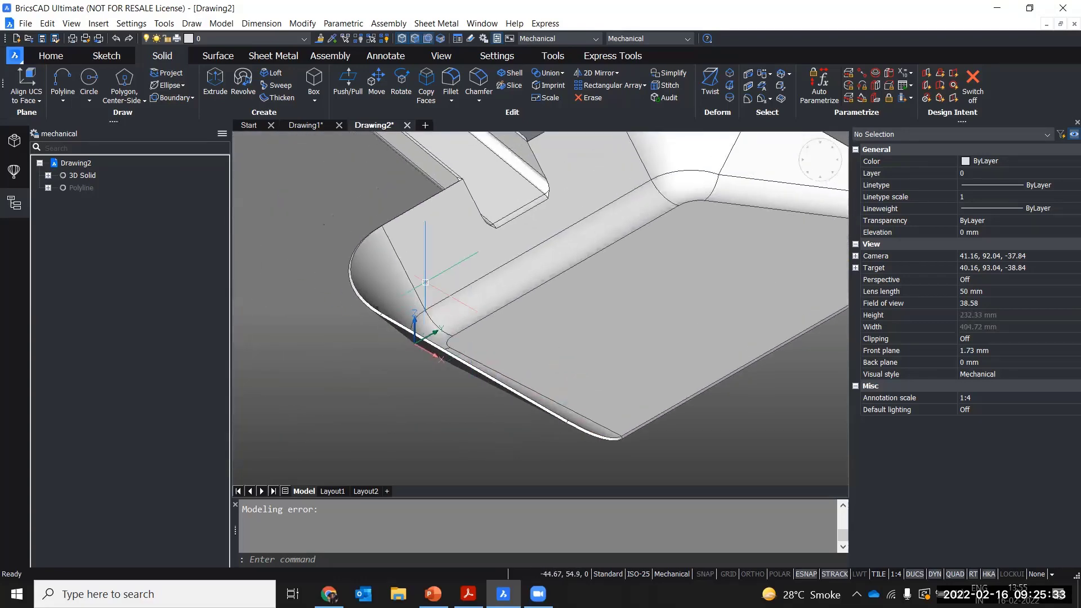
scroll(494, 241, "up", 6)
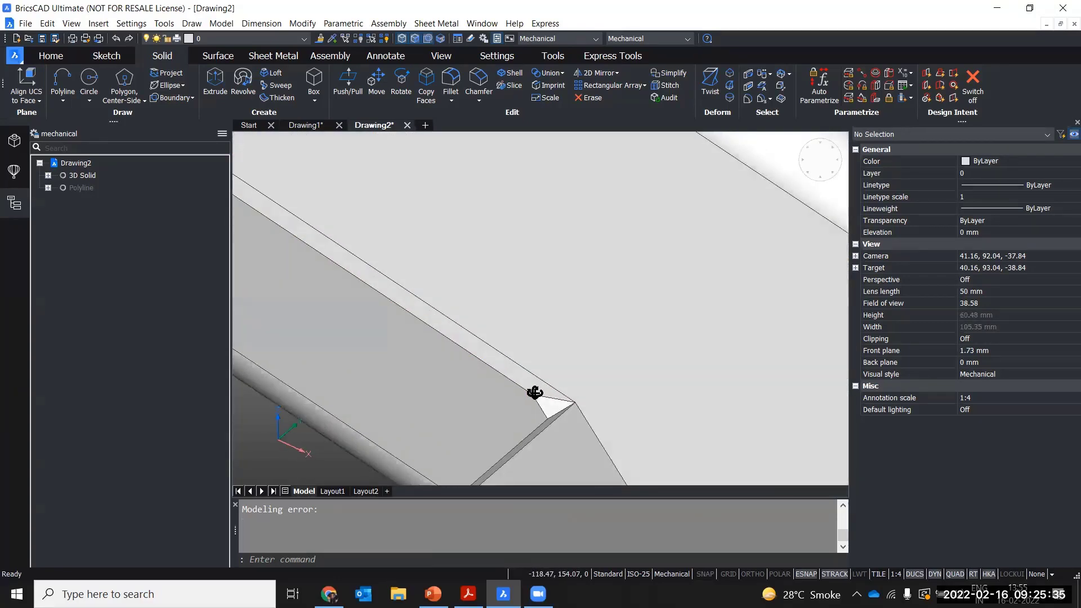
middle_click_drag(597, 400, 506, 383, "shift")
scroll(647, 316, "down", 1)
middle_click_drag(647, 315, 609, 452)
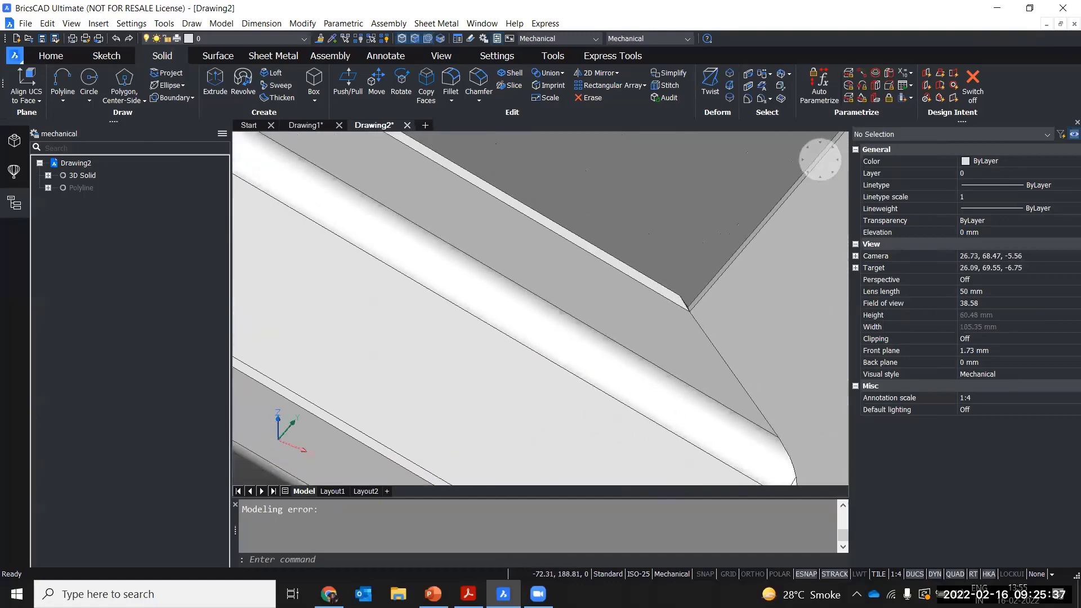
scroll(678, 265, "down", 1)
scroll(678, 265, "down", 2)
middle_click_drag(666, 273, 583, 239, "shift")
scroll(649, 287, "down", 5)
middle_click_drag(583, 240, 528, 265, "shift")
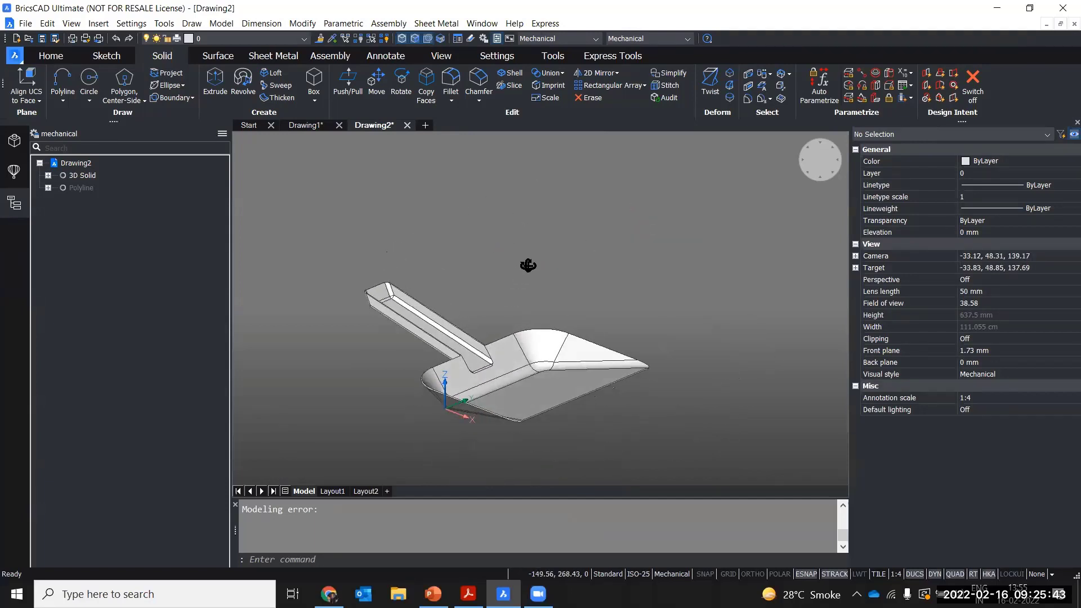
middle_click_drag(523, 372, 549, 399)
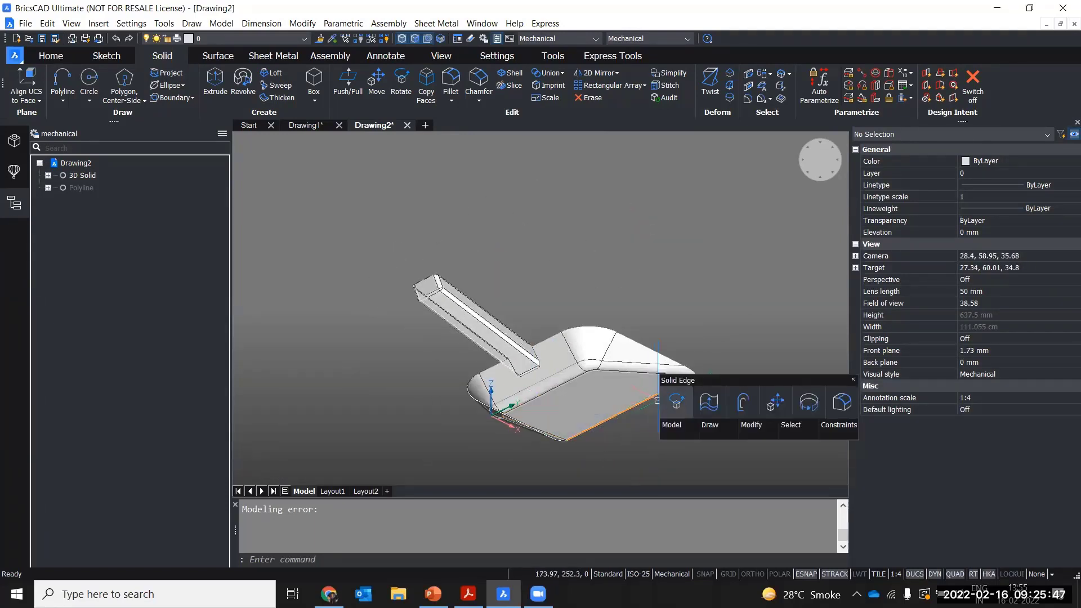
middle_click_drag(620, 429, 611, 429)
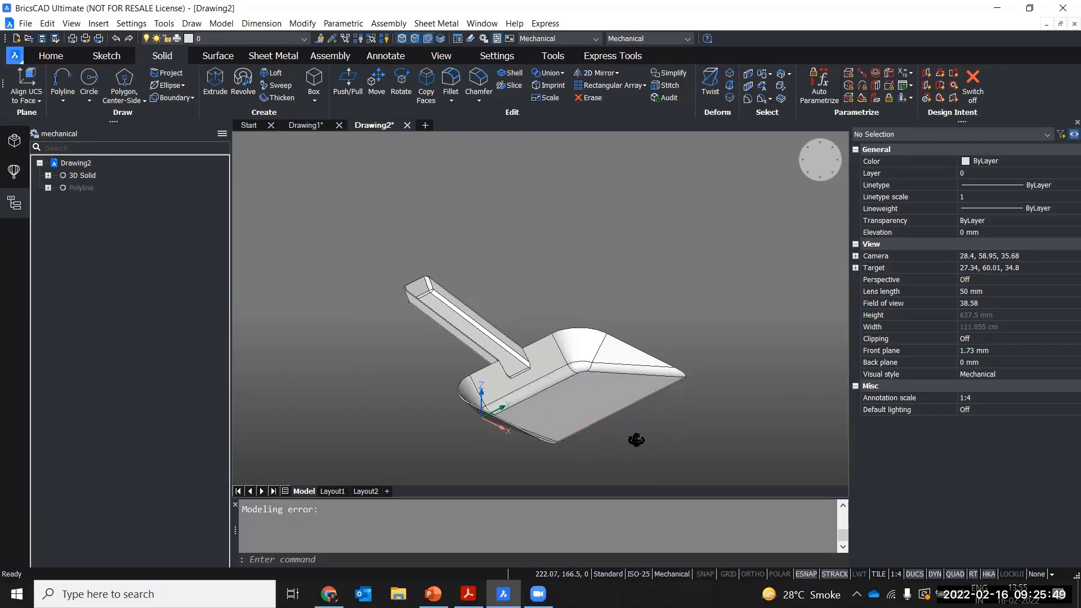
scroll(656, 437, "up", 3)
scroll(641, 436, "down", 1)
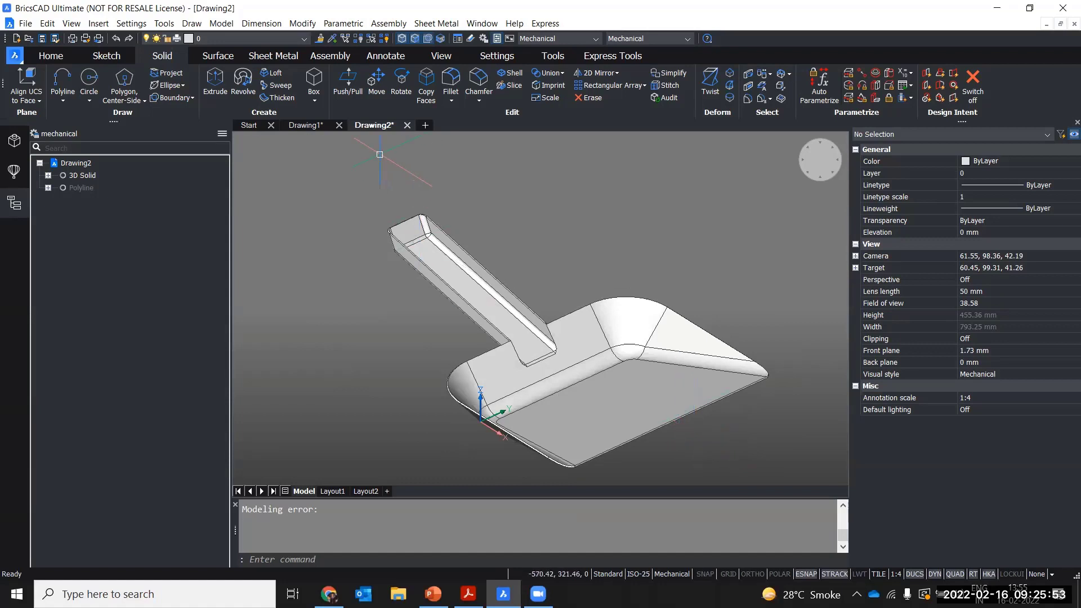
middle_click_drag(545, 252, 527, 244)
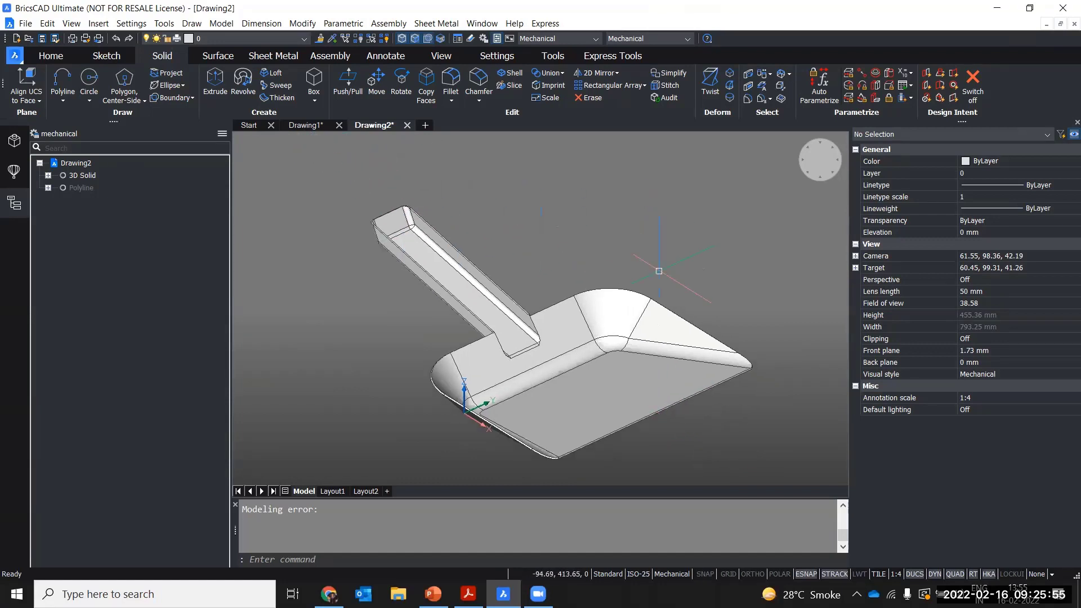
- Set the dustpan solid's color to Green and its transparency to 50
left_click(566, 372)
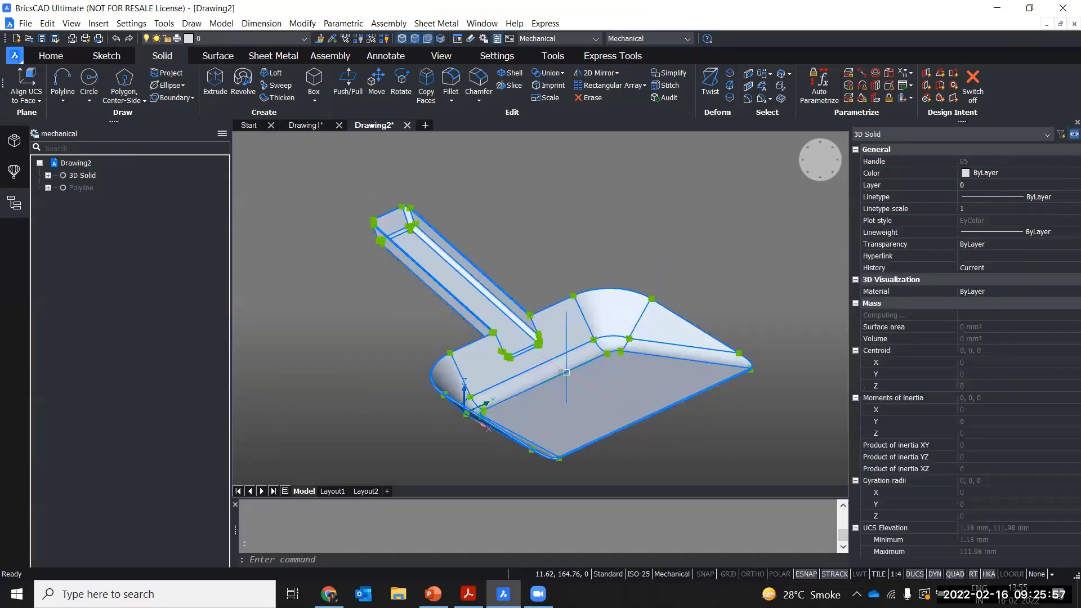
left_click(995, 176)
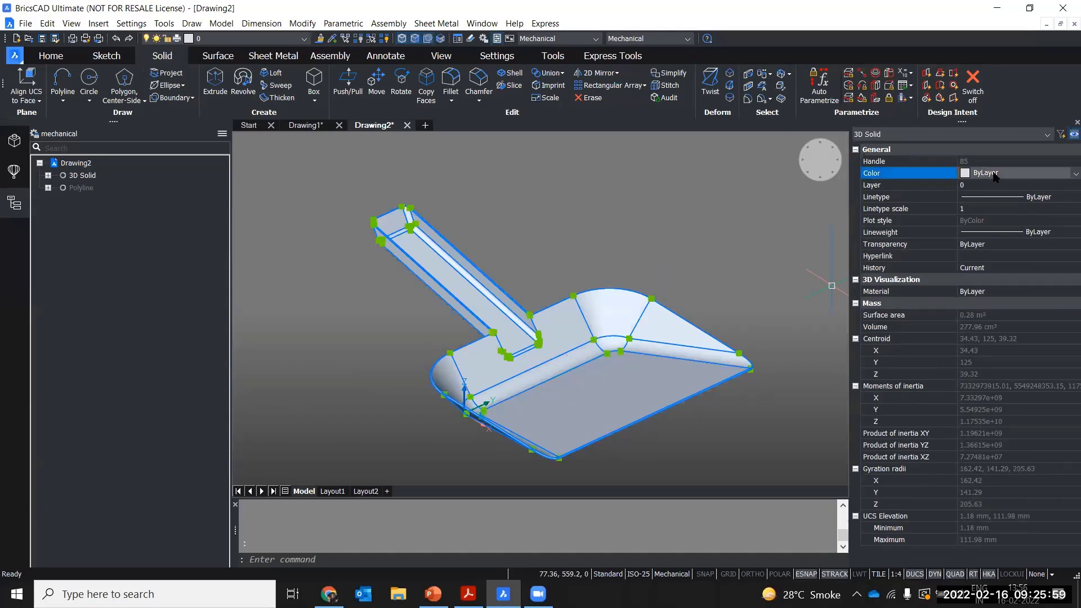
left_click(995, 176)
left_click(999, 234)
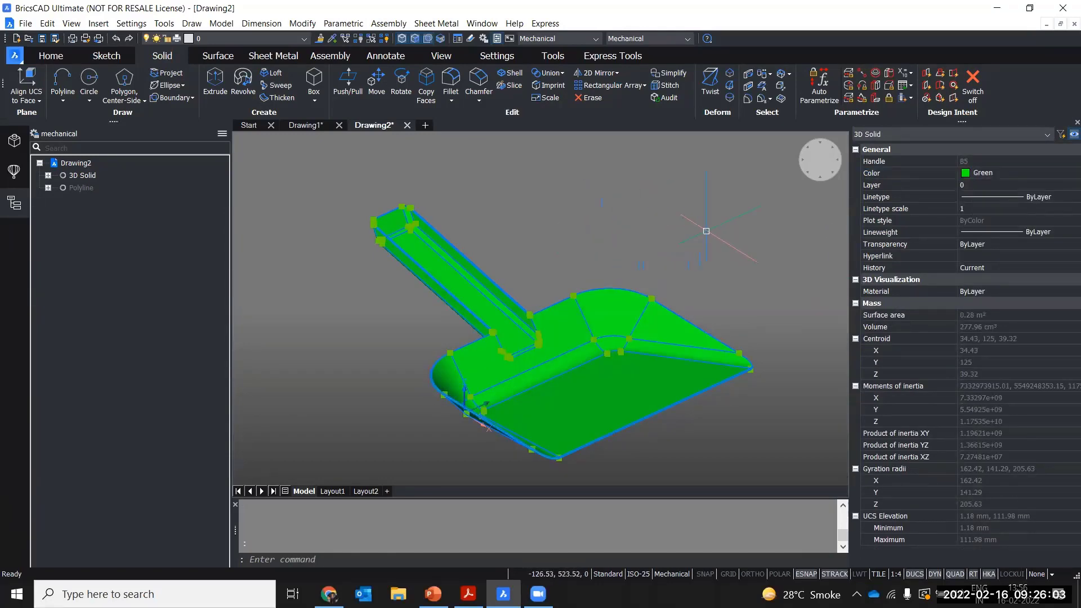
left_click(987, 244)
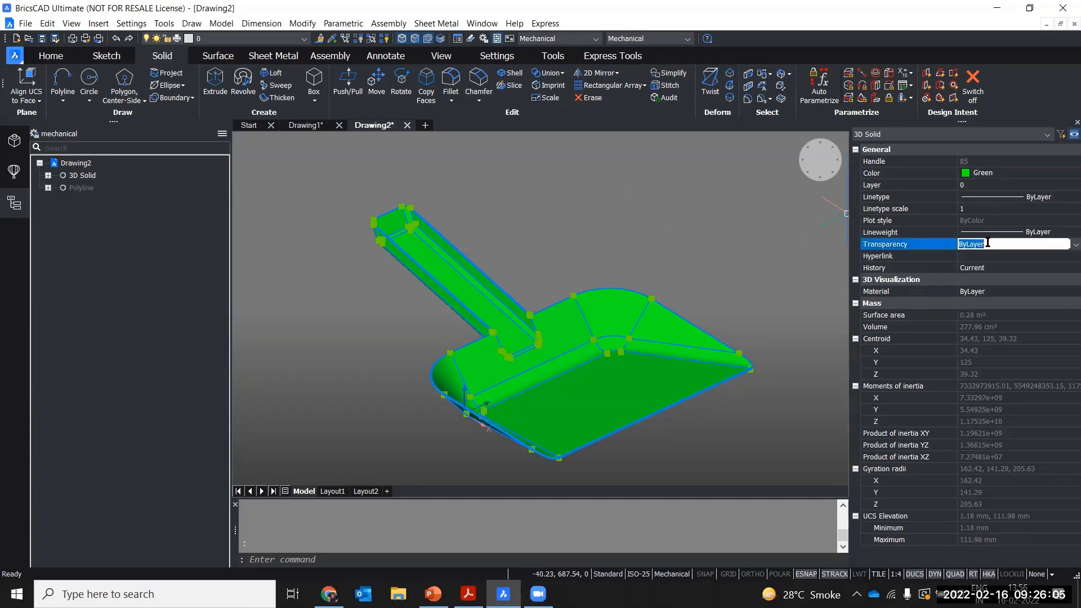
left_click(1066, 246)
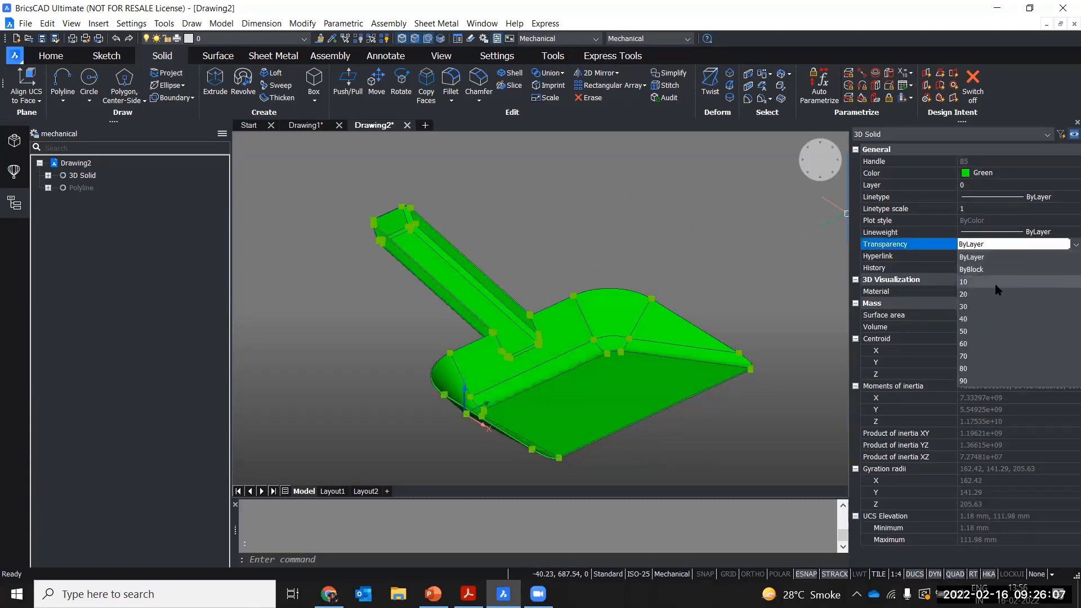
left_click(972, 331)
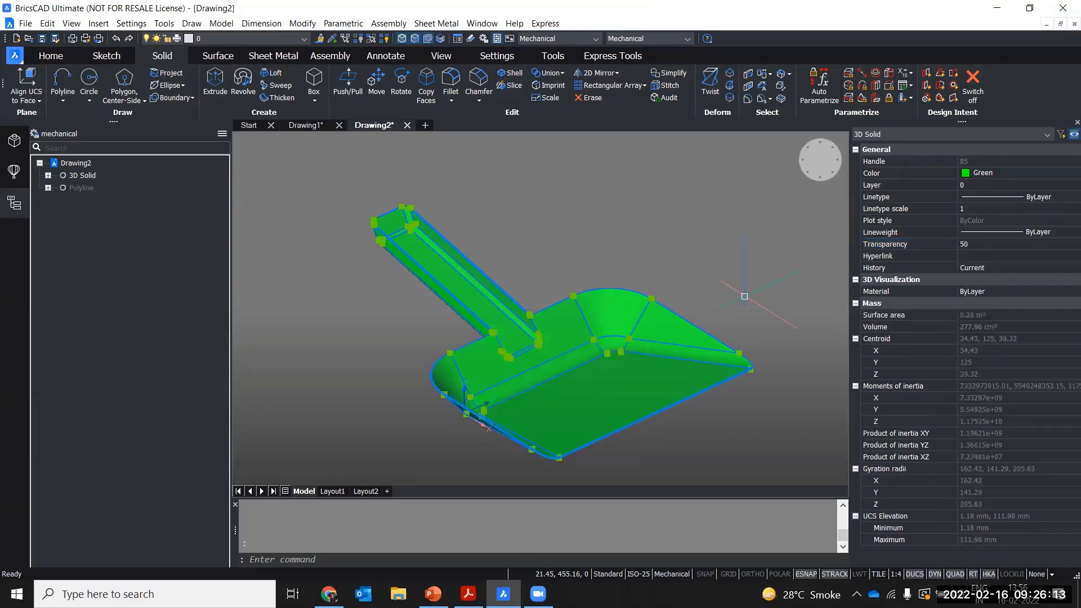
key("Escape")
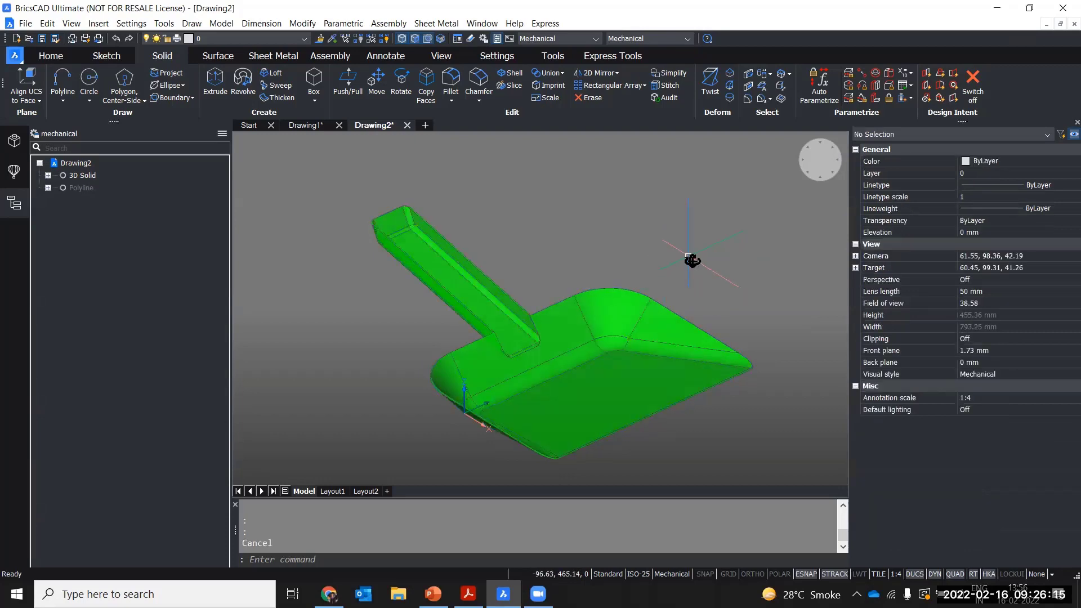
middle_click_drag(692, 260, 522, 266, "shift")
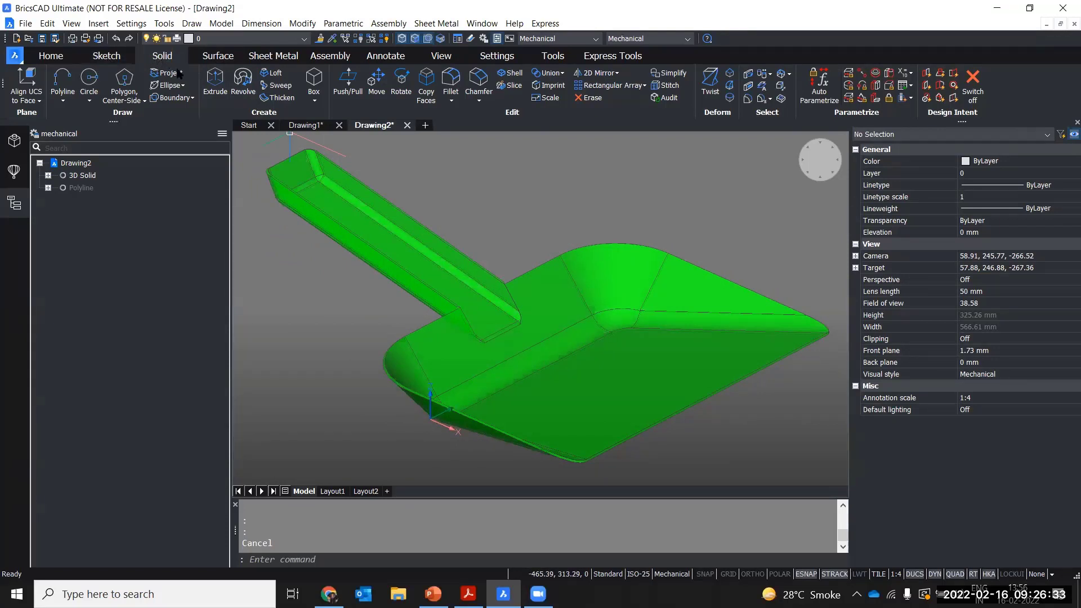
scroll(615, 208, "down", 3)
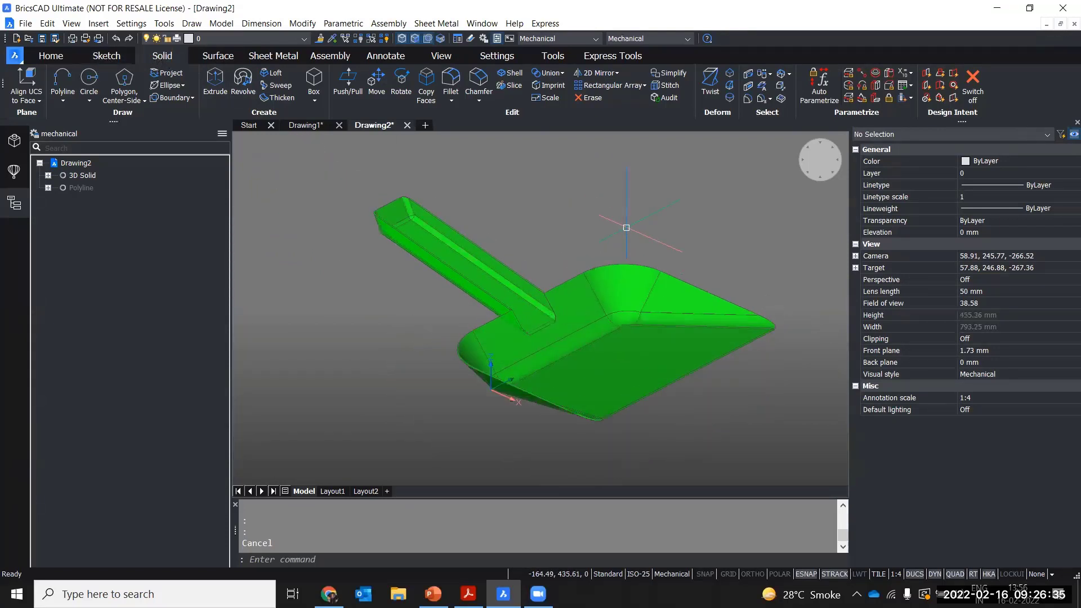